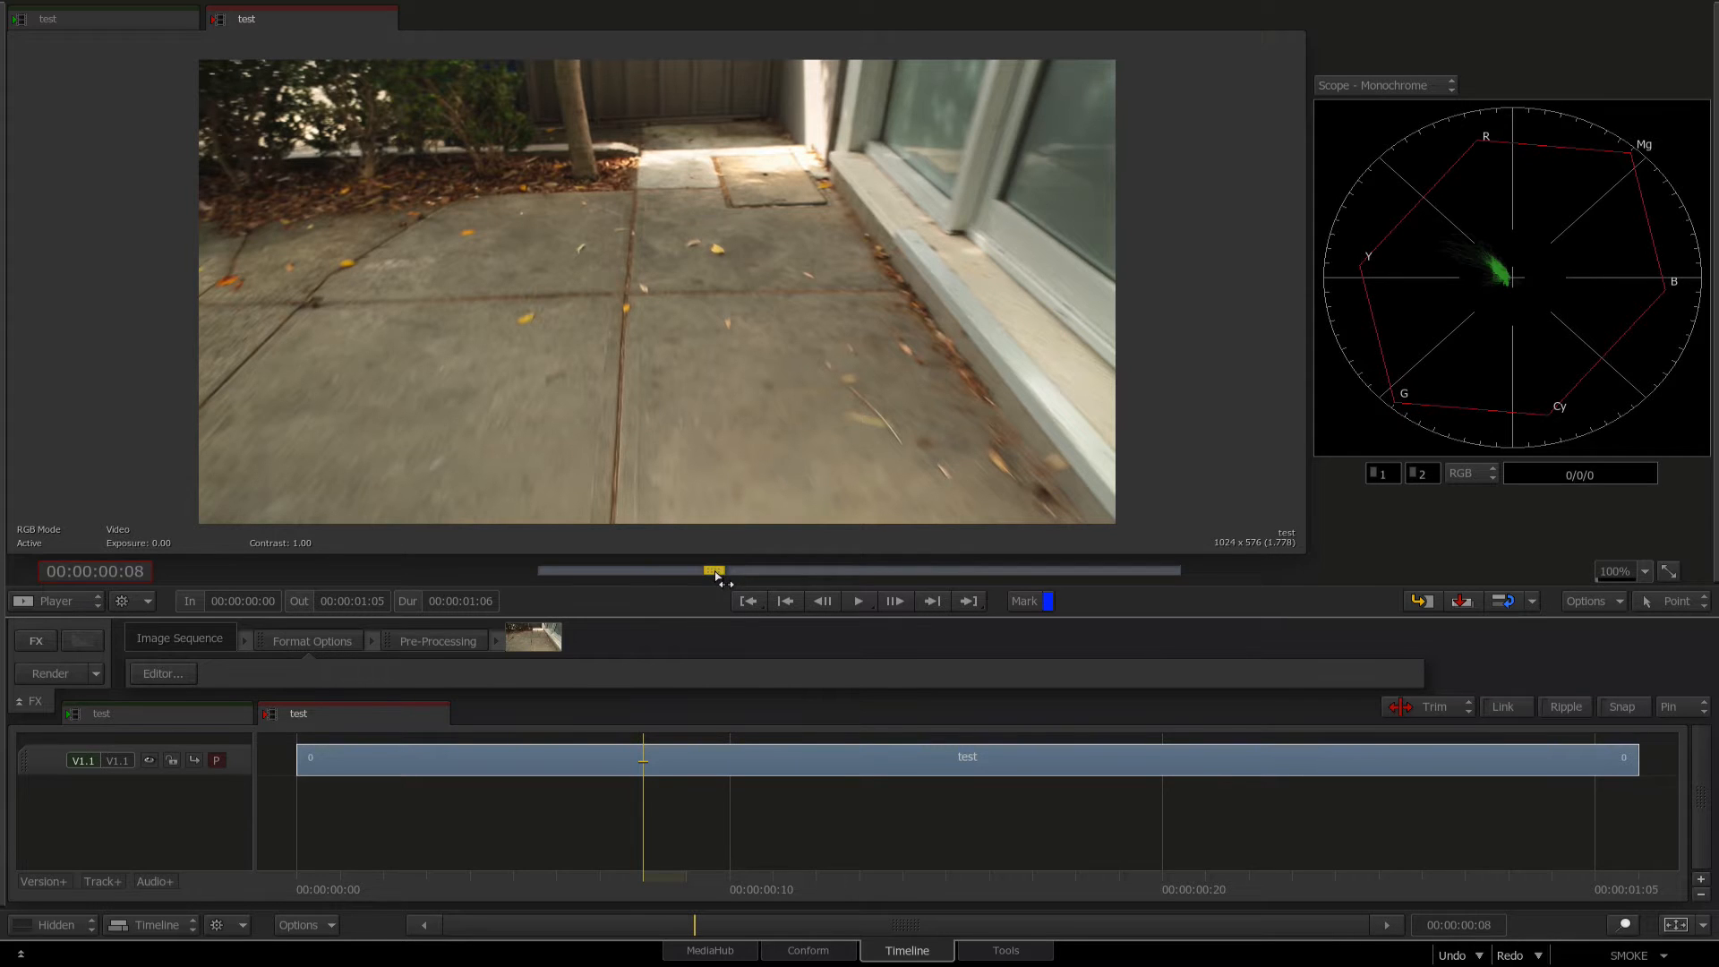
# Switch to SynthEyes and run the automatic tracking and camera solve on the test_0000.jpg shot.
pyautogui.moveTo(717, 573); pyautogui.dragTo(574, 560)
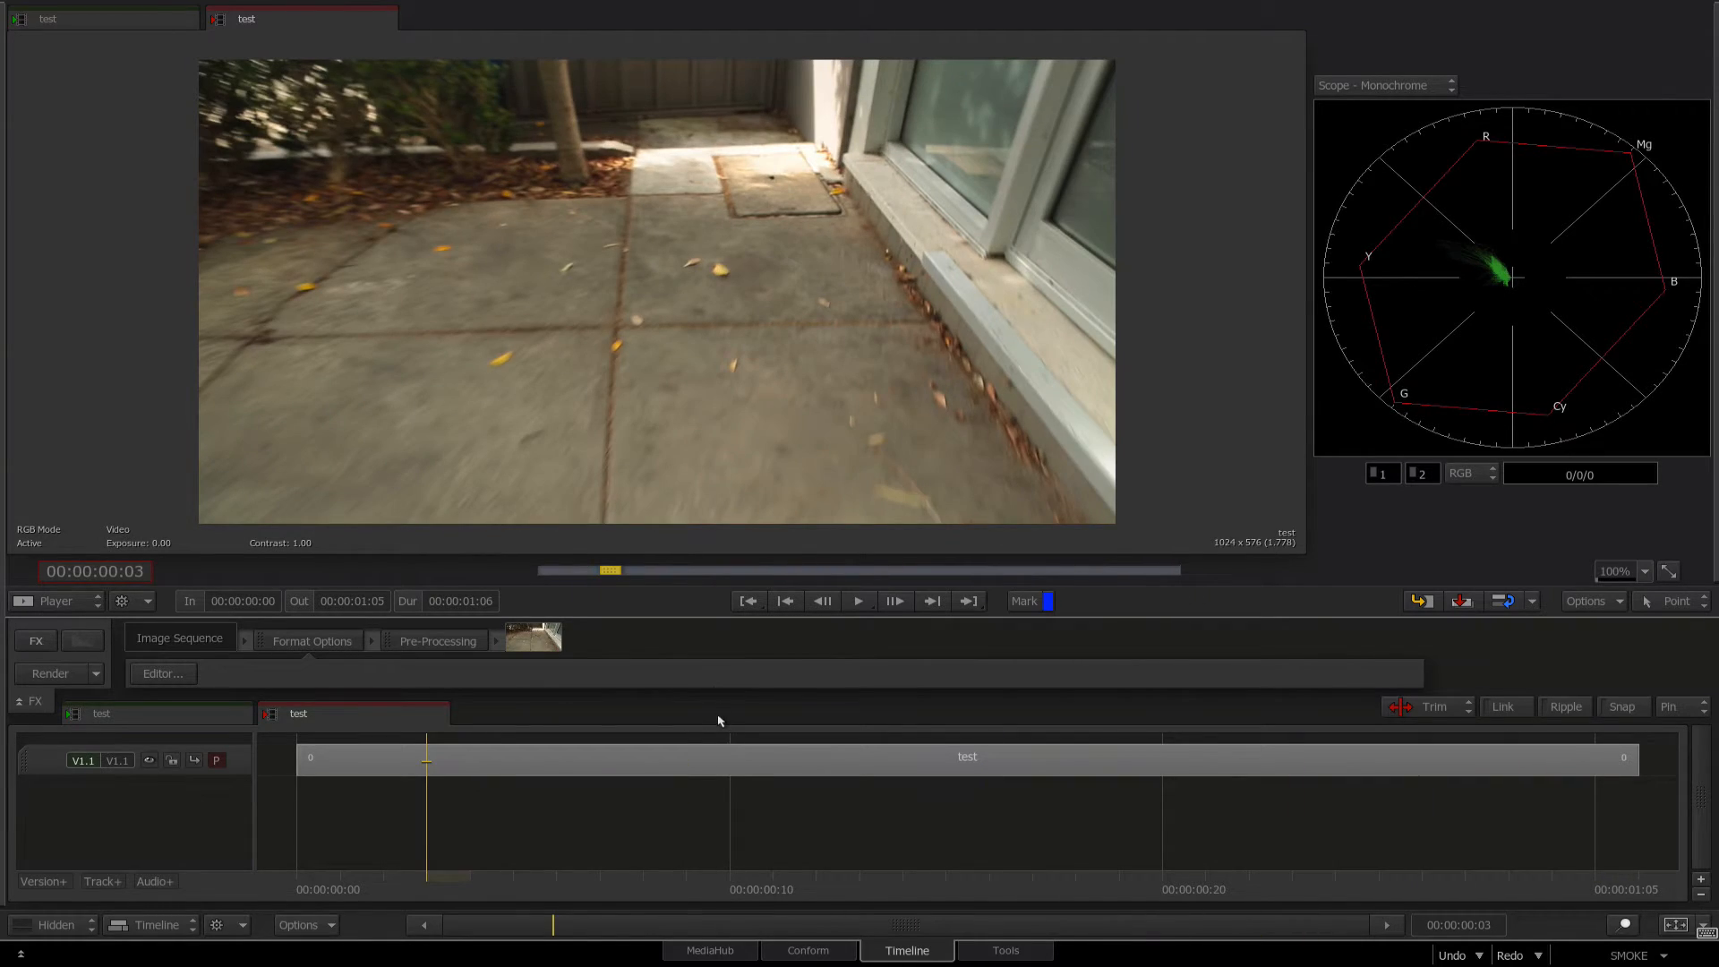
pyautogui.press('super+Tab')
pyautogui.moveTo(277, 97); pyautogui.dragTo(272, 144)
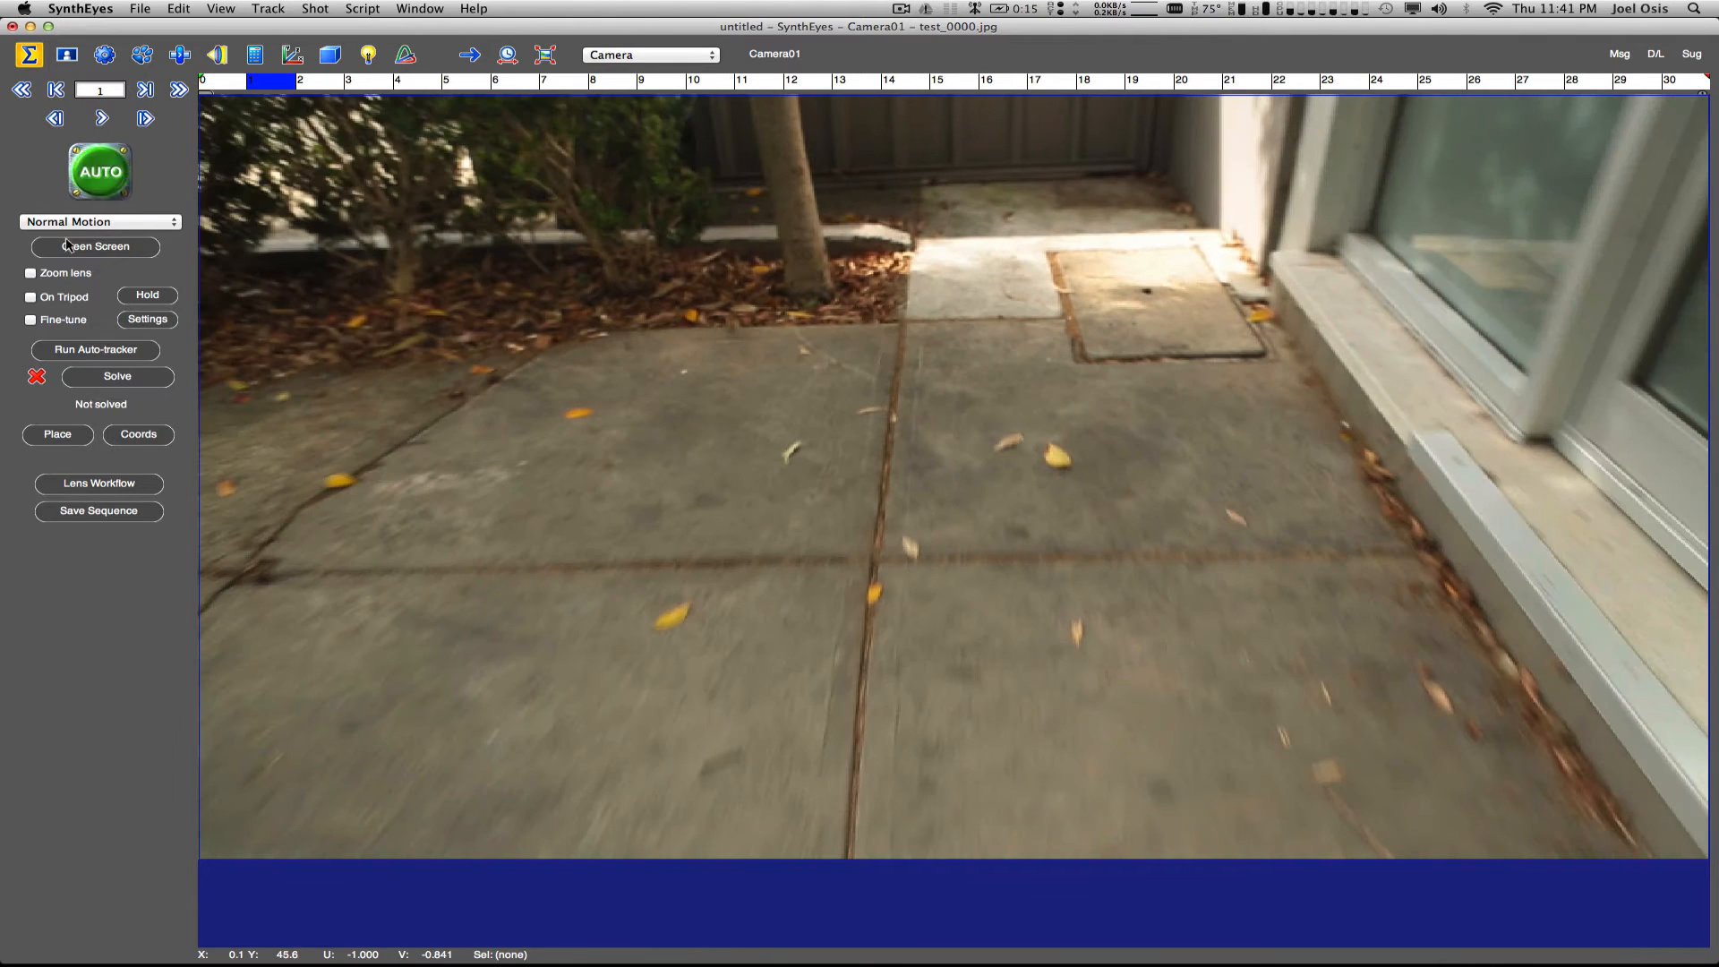
pyautogui.click(102, 175)
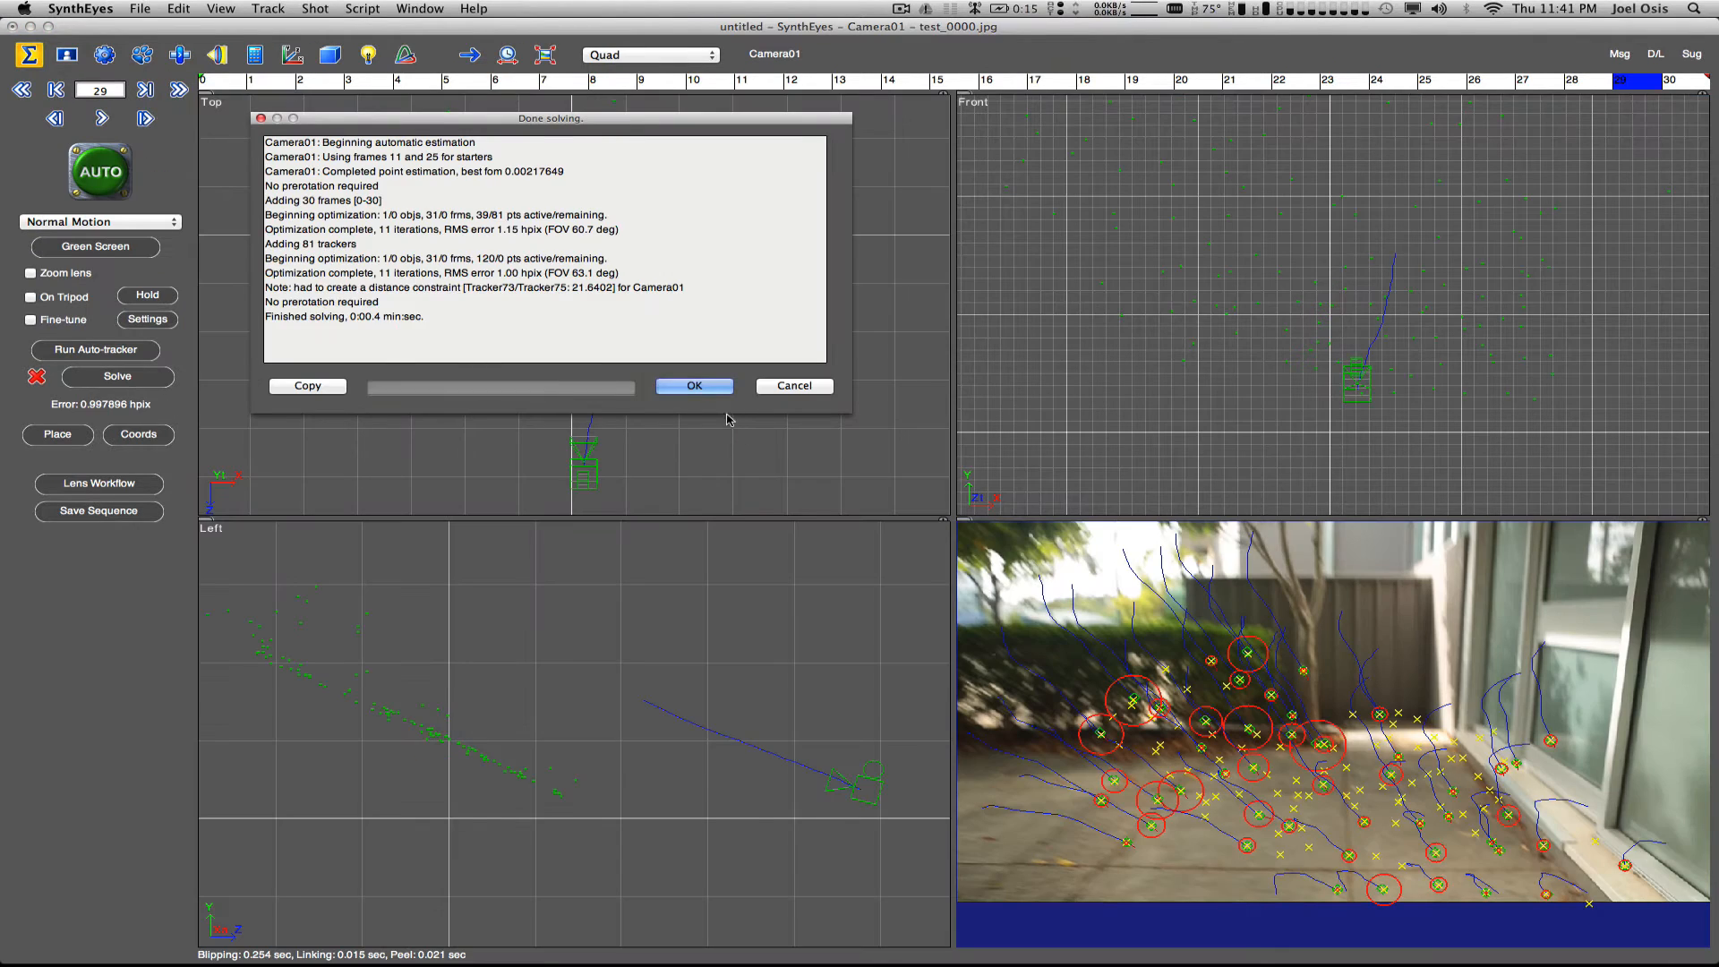
pyautogui.click(685, 386)
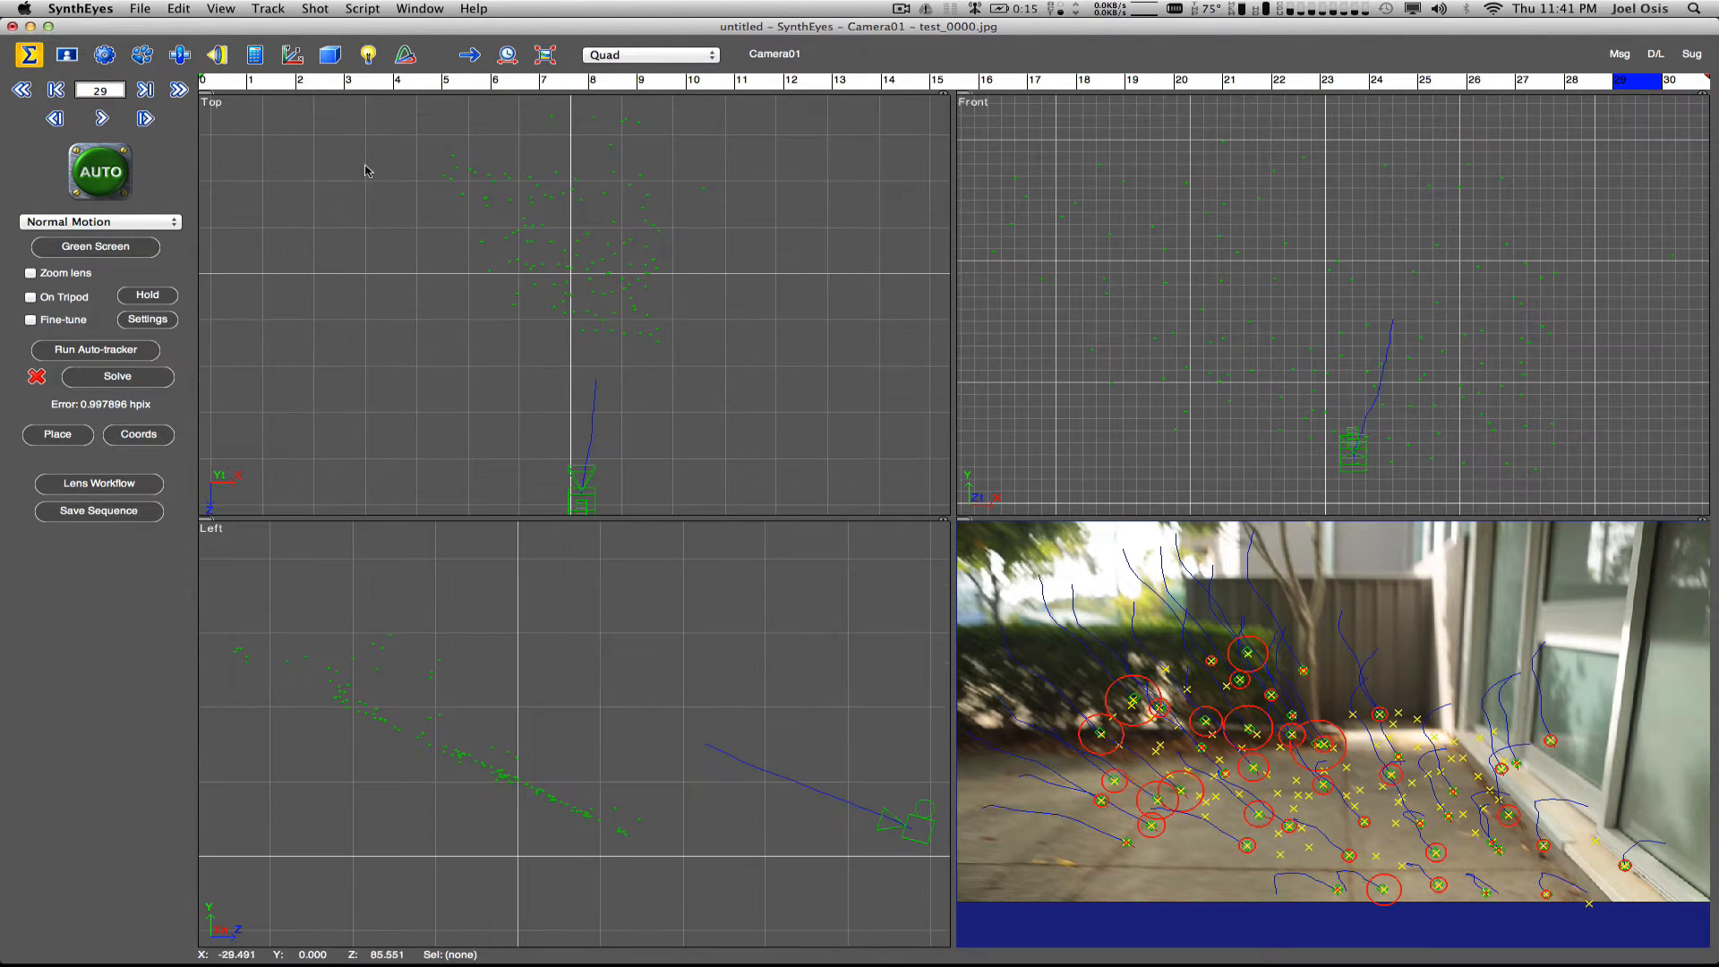
# Clean up all trackers using the default deletion thresholds and solve the camera again.
pyautogui.click(268, 9)
pyautogui.click(284, 40)
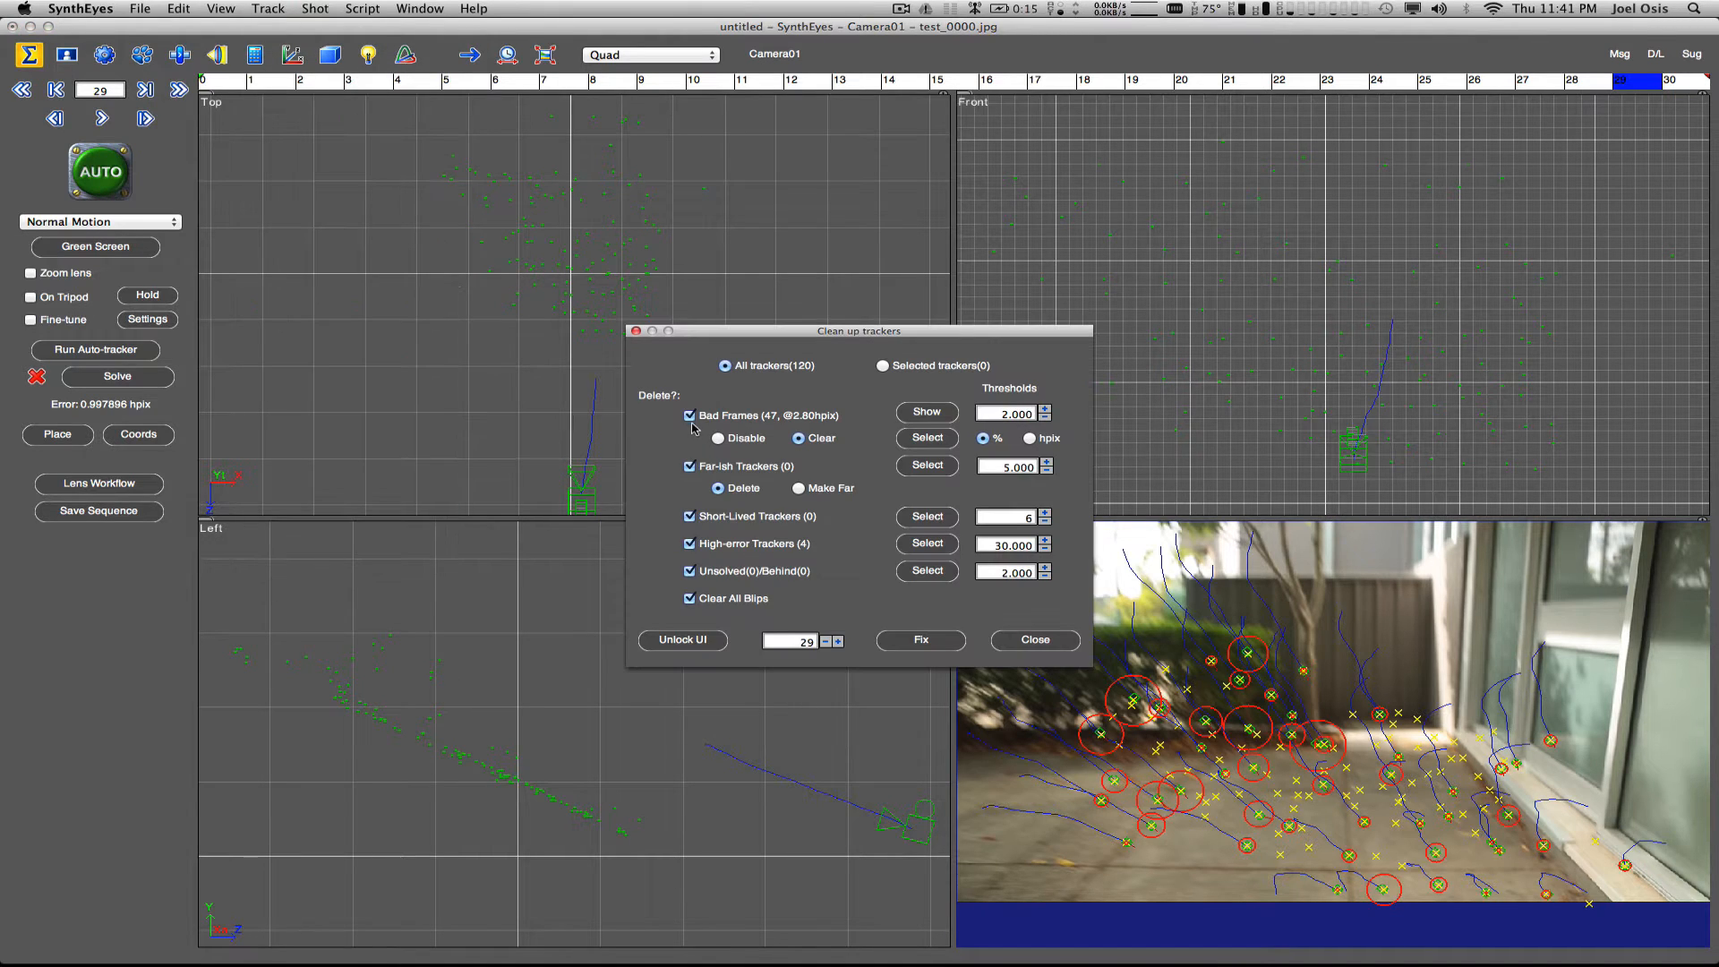
pyautogui.click(921, 640)
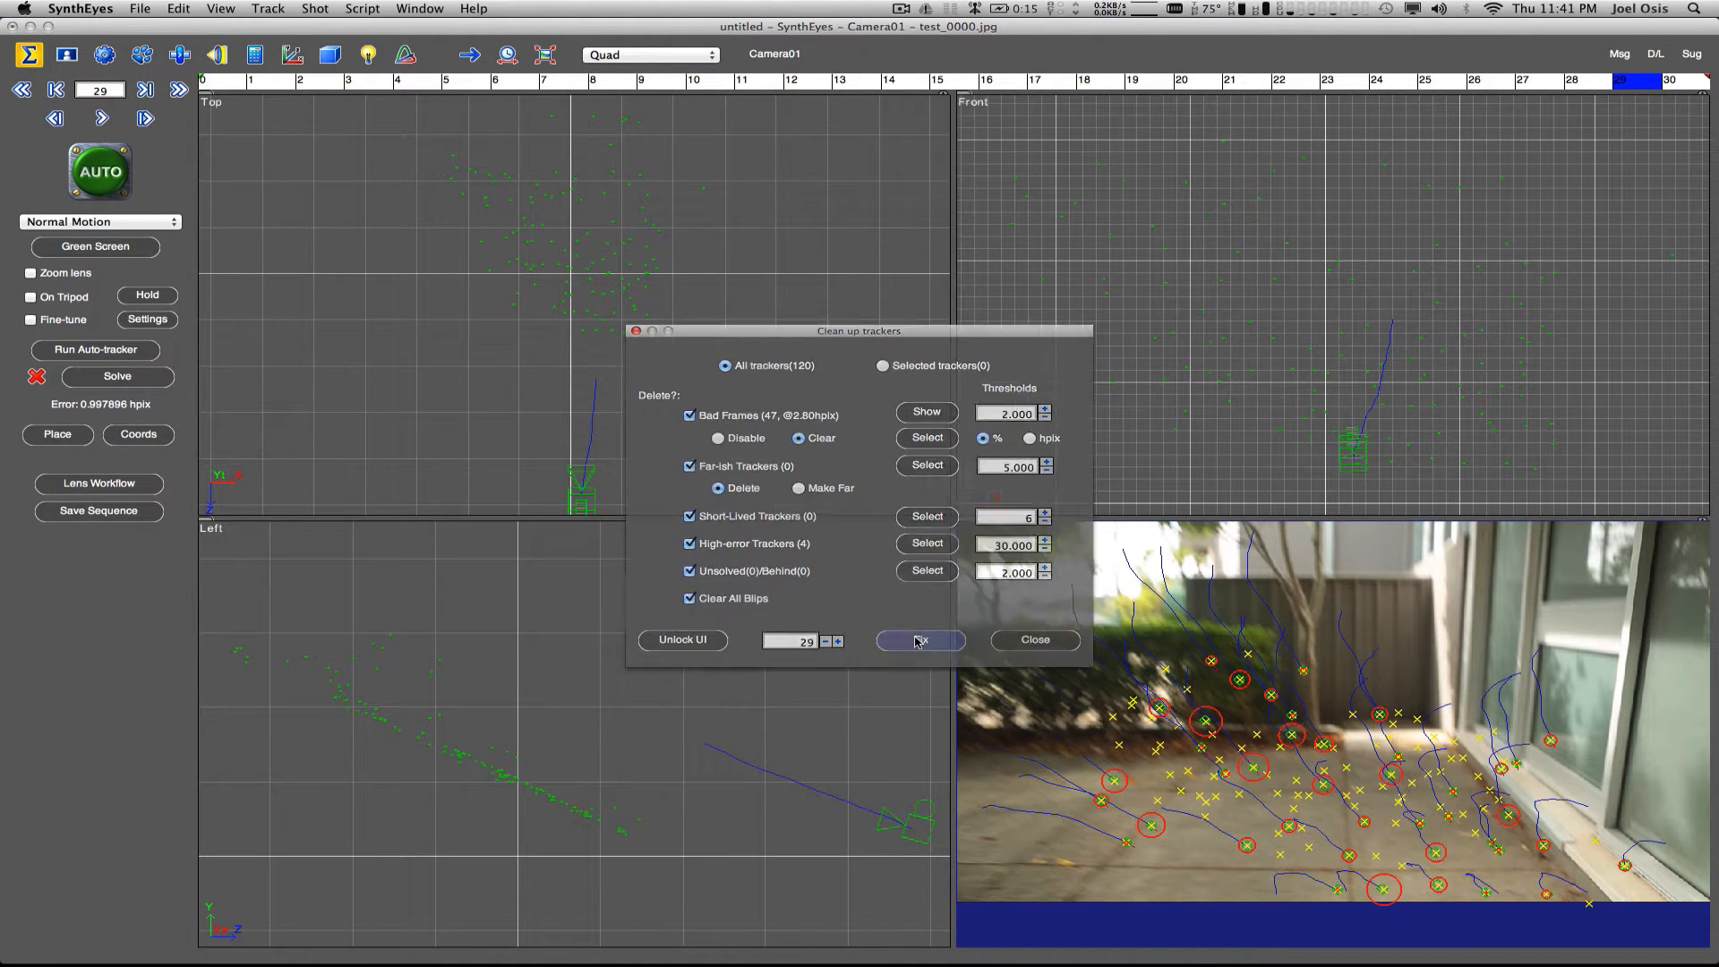
pyautogui.click(135, 376)
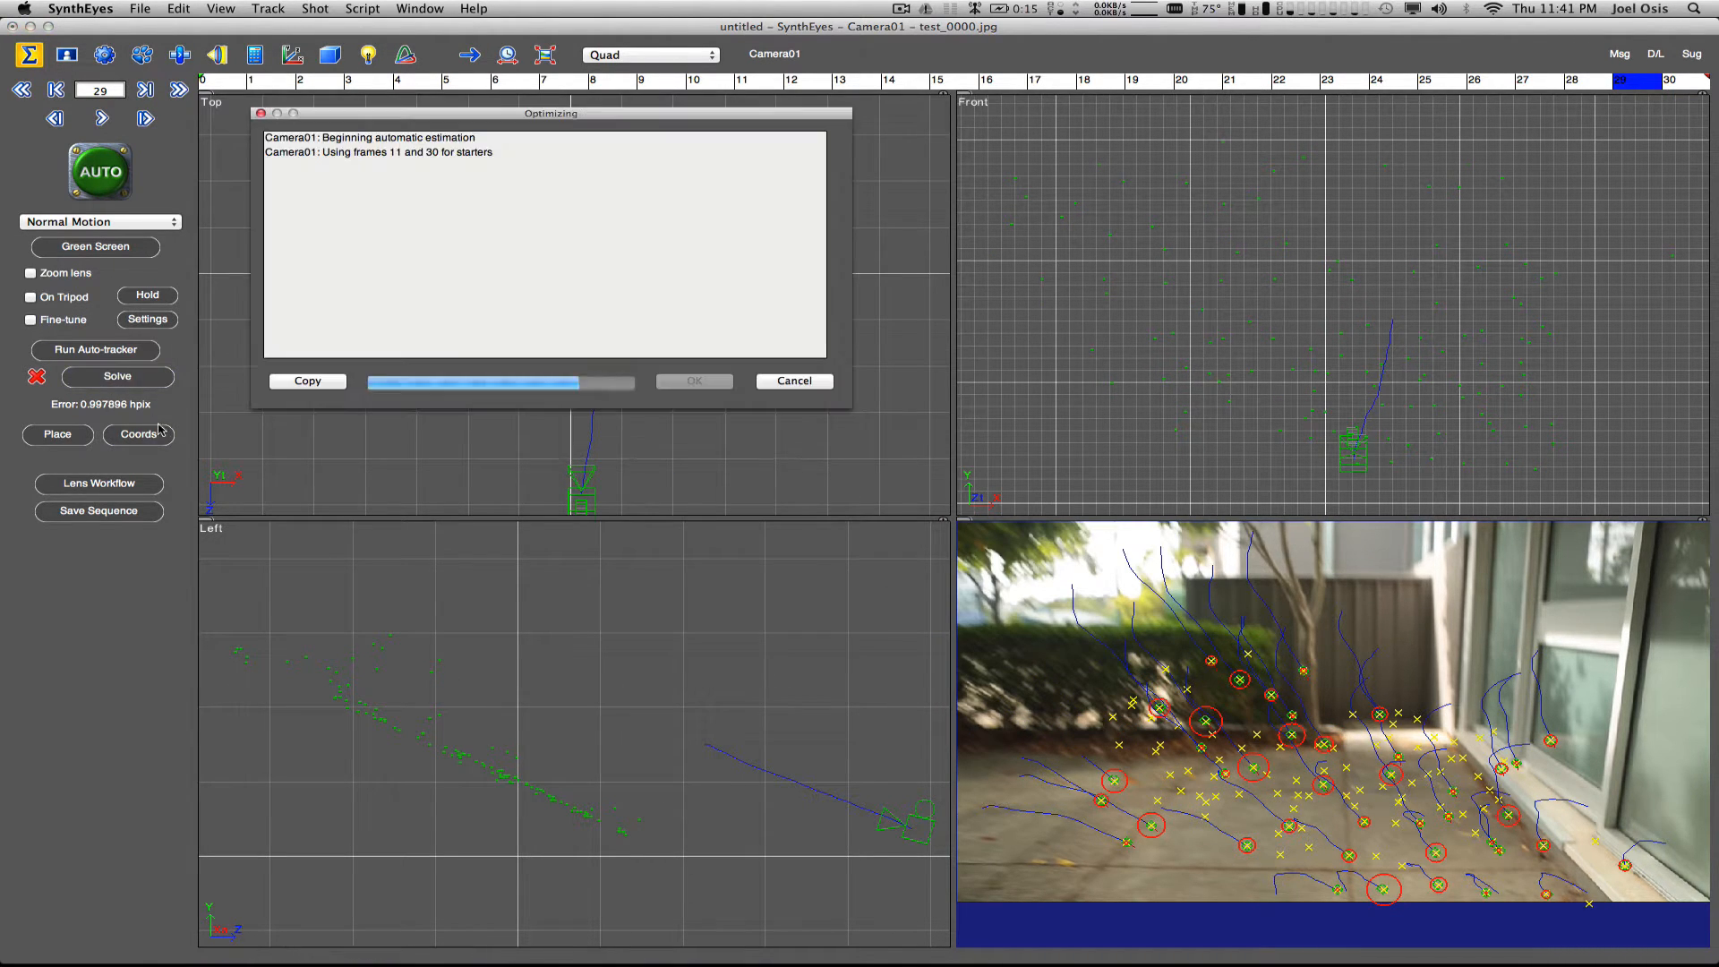
pyautogui.click(694, 381)
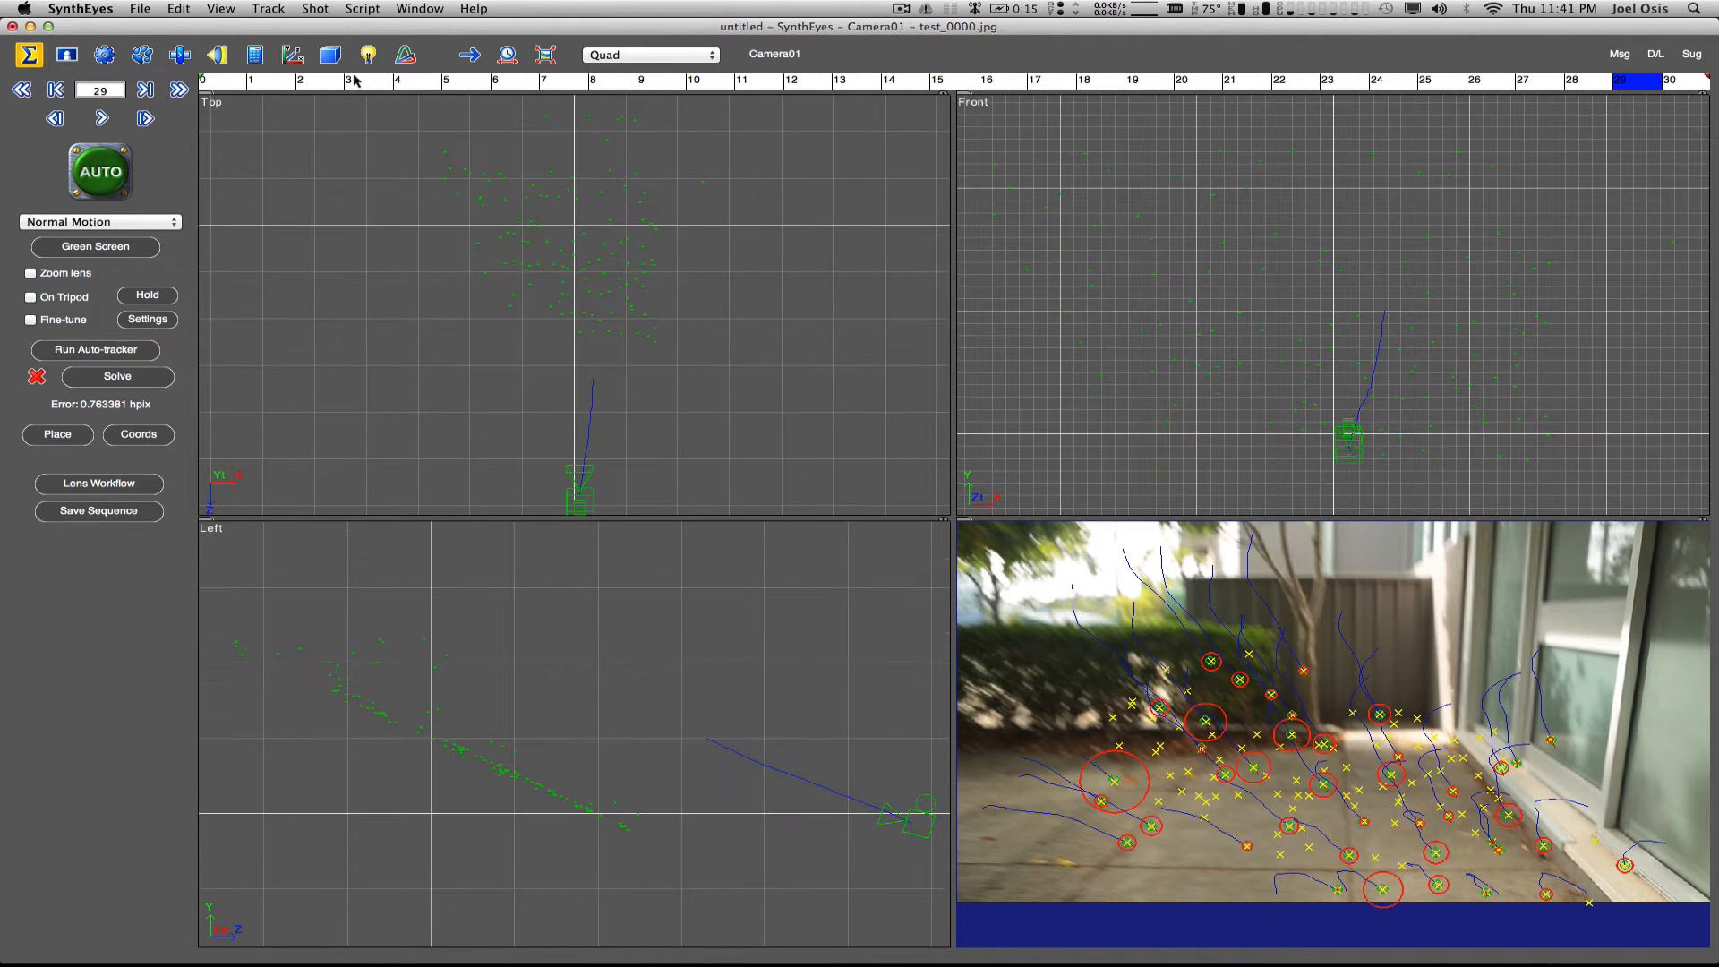
# Enable Calculate Distortion for the lens and rerun the camera solve.
pyautogui.click(220, 60)
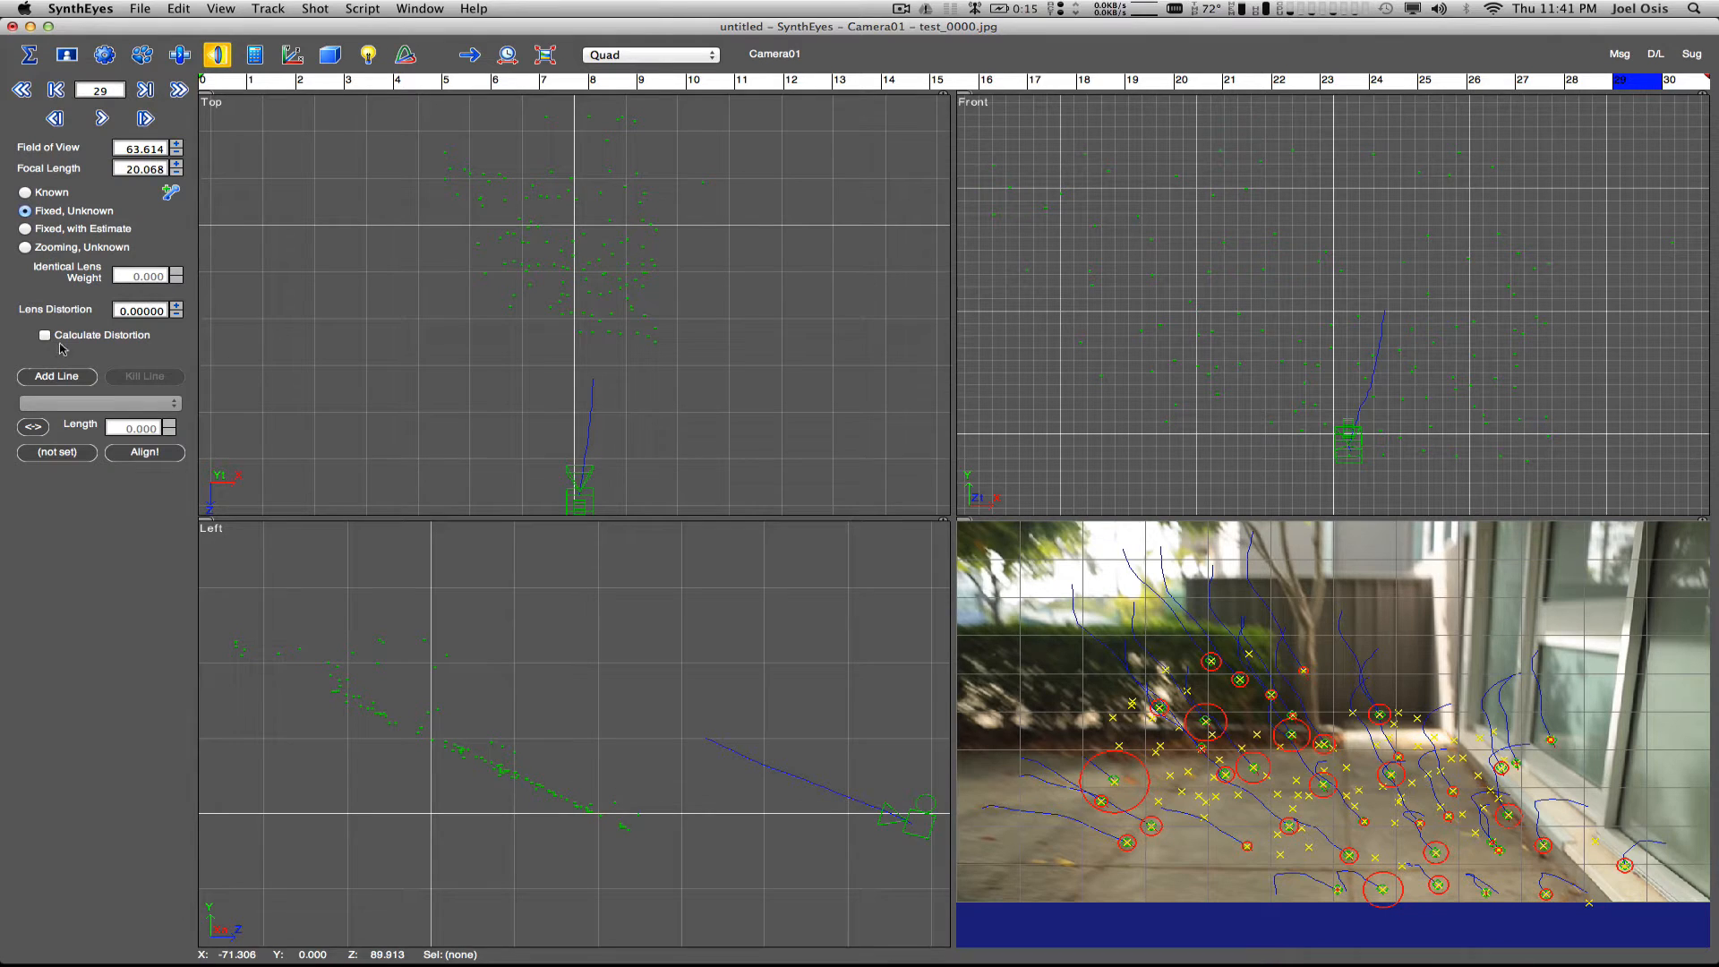
pyautogui.click(44, 336)
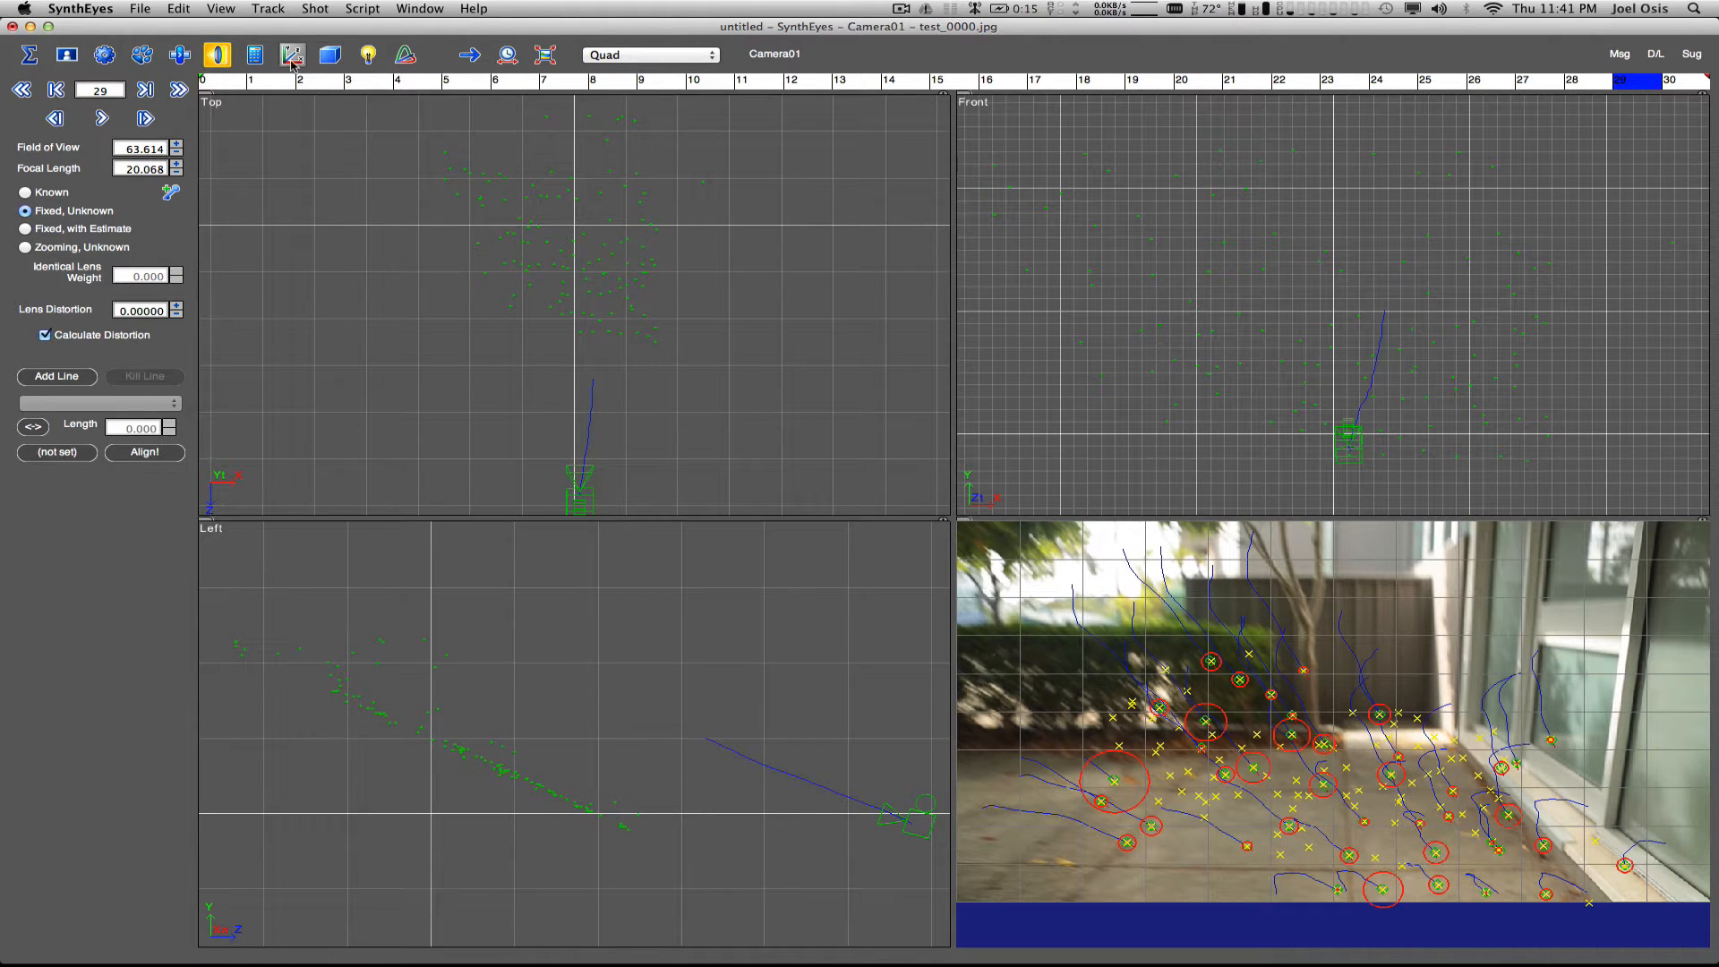
pyautogui.click(255, 55)
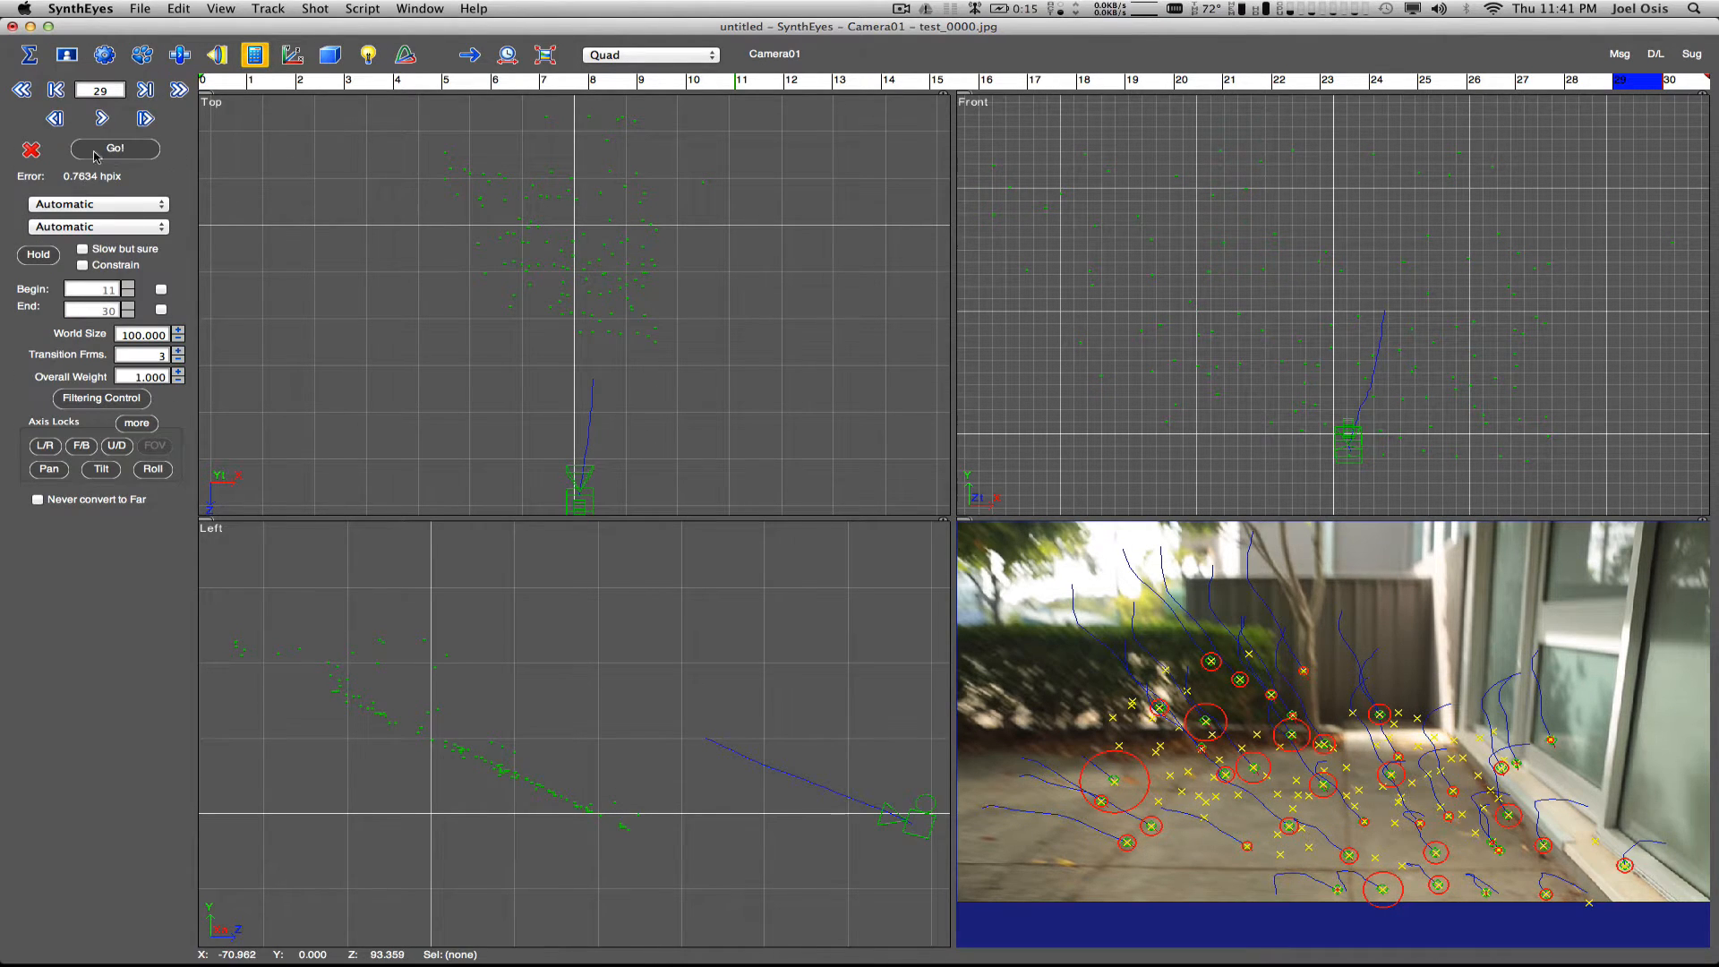
pyautogui.click(96, 154)
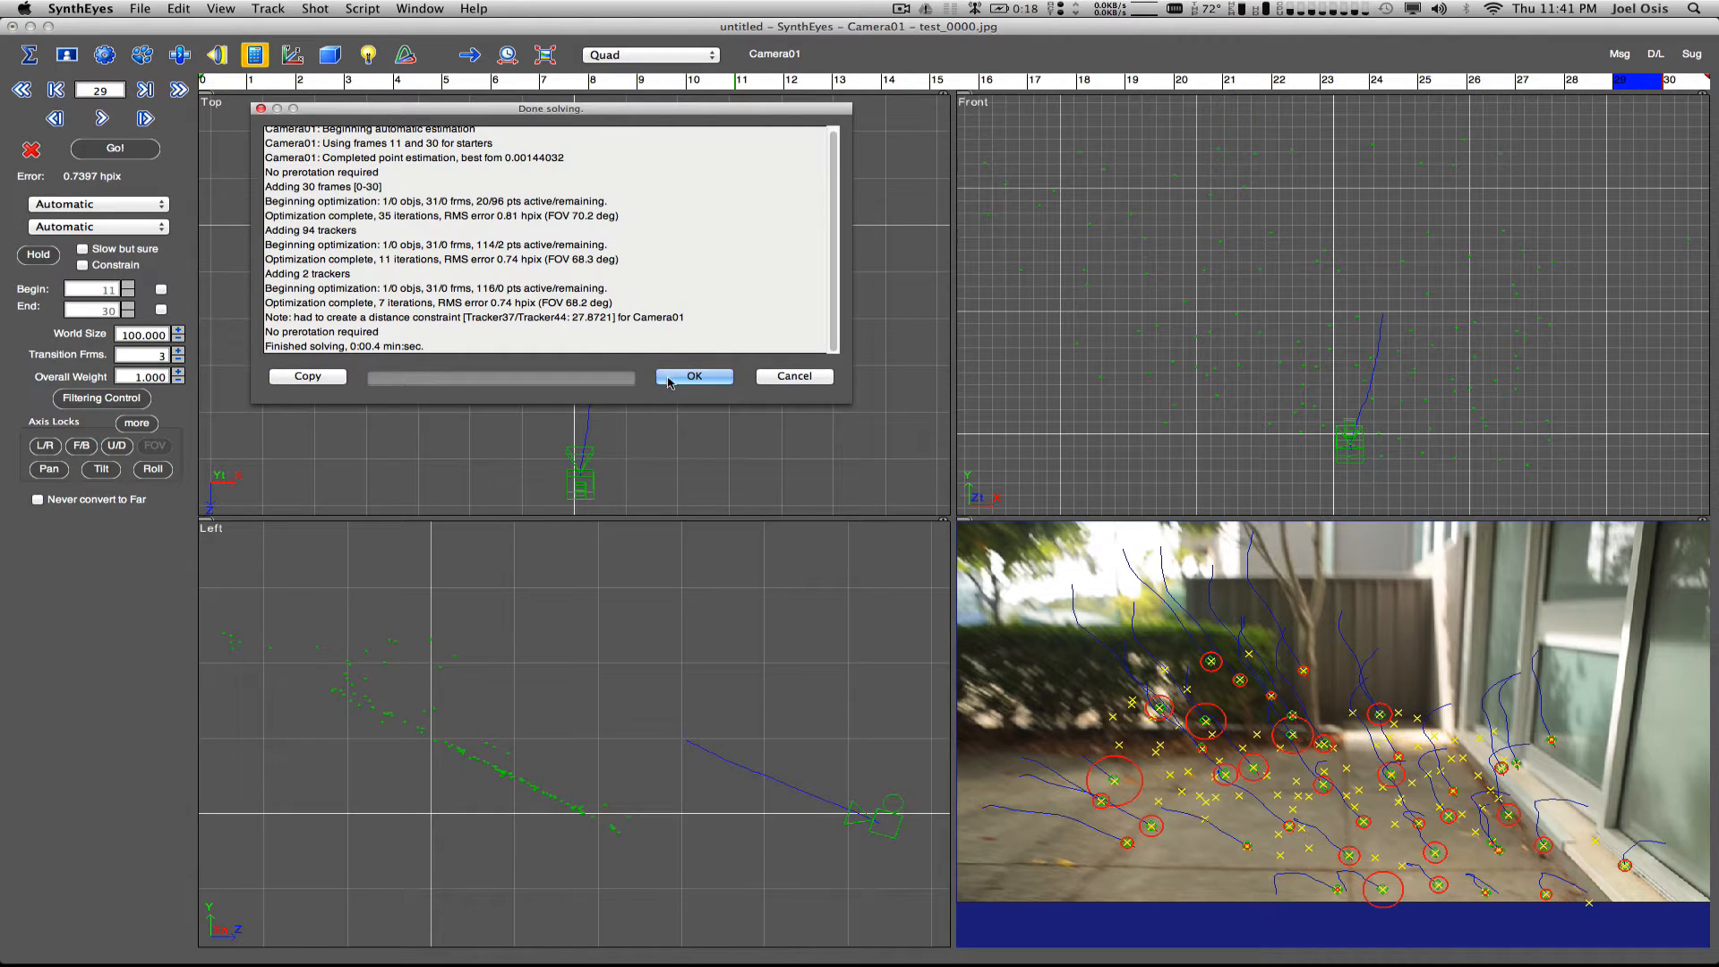
pyautogui.click(669, 378)
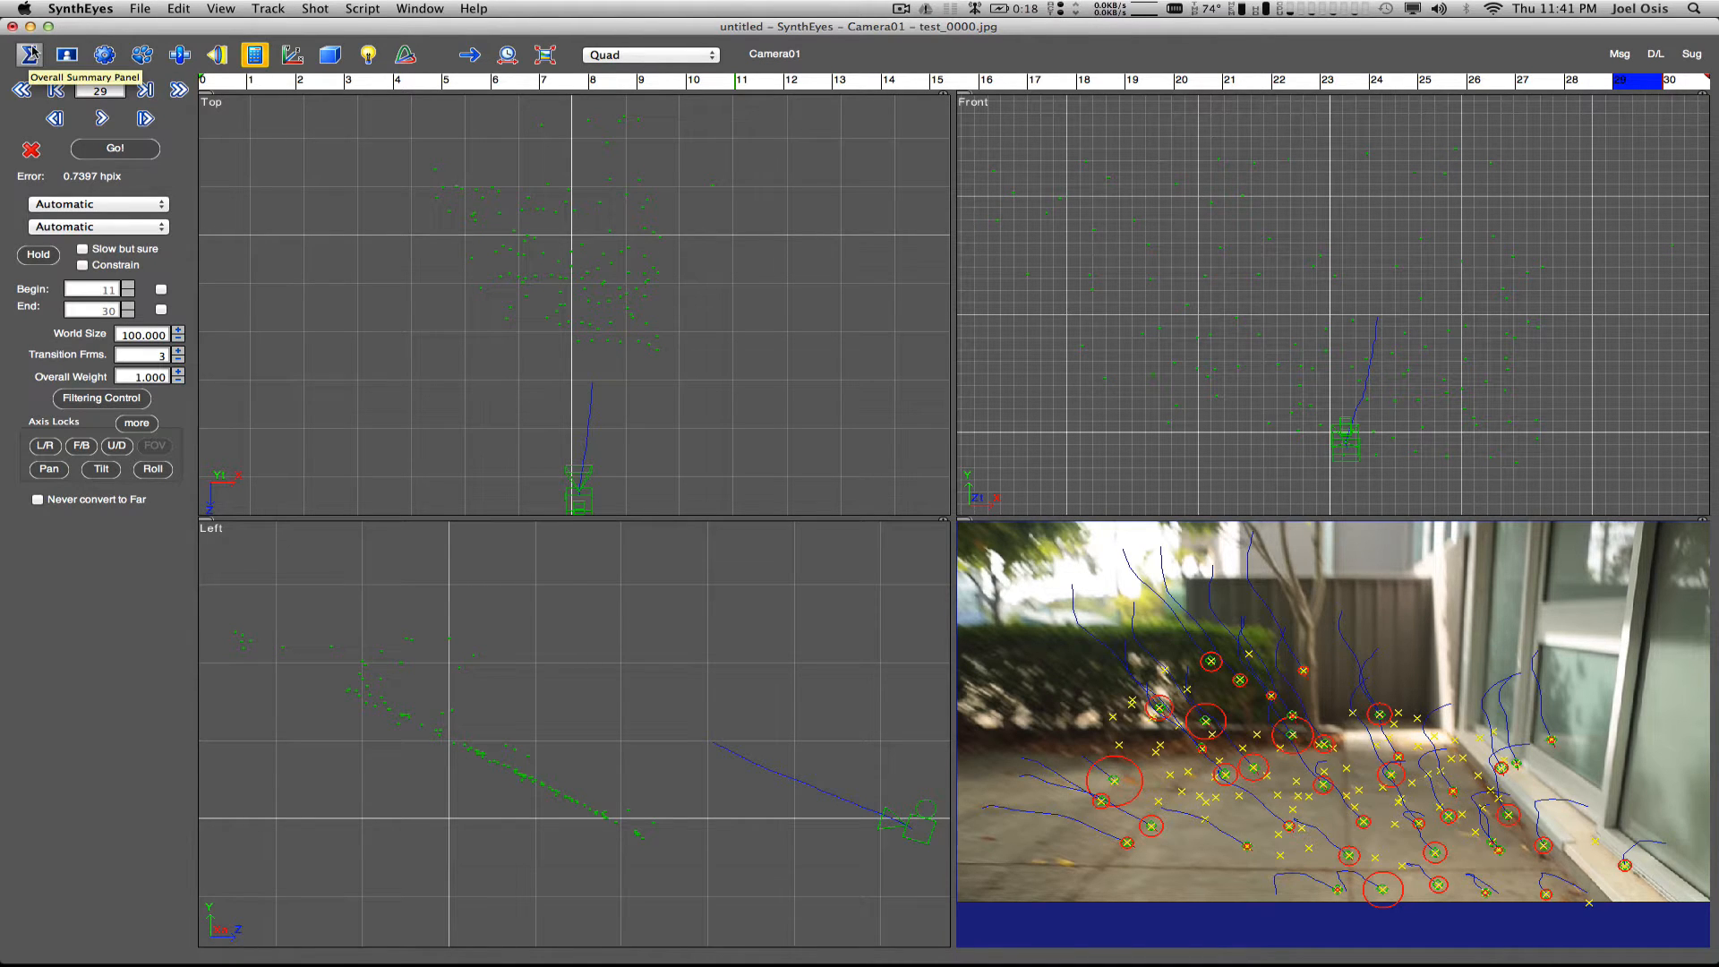
# Apply the Lens Workflow with Redistorted(2) final output and a margin of 2, and show only the Camera view.
pyautogui.click(27, 55)
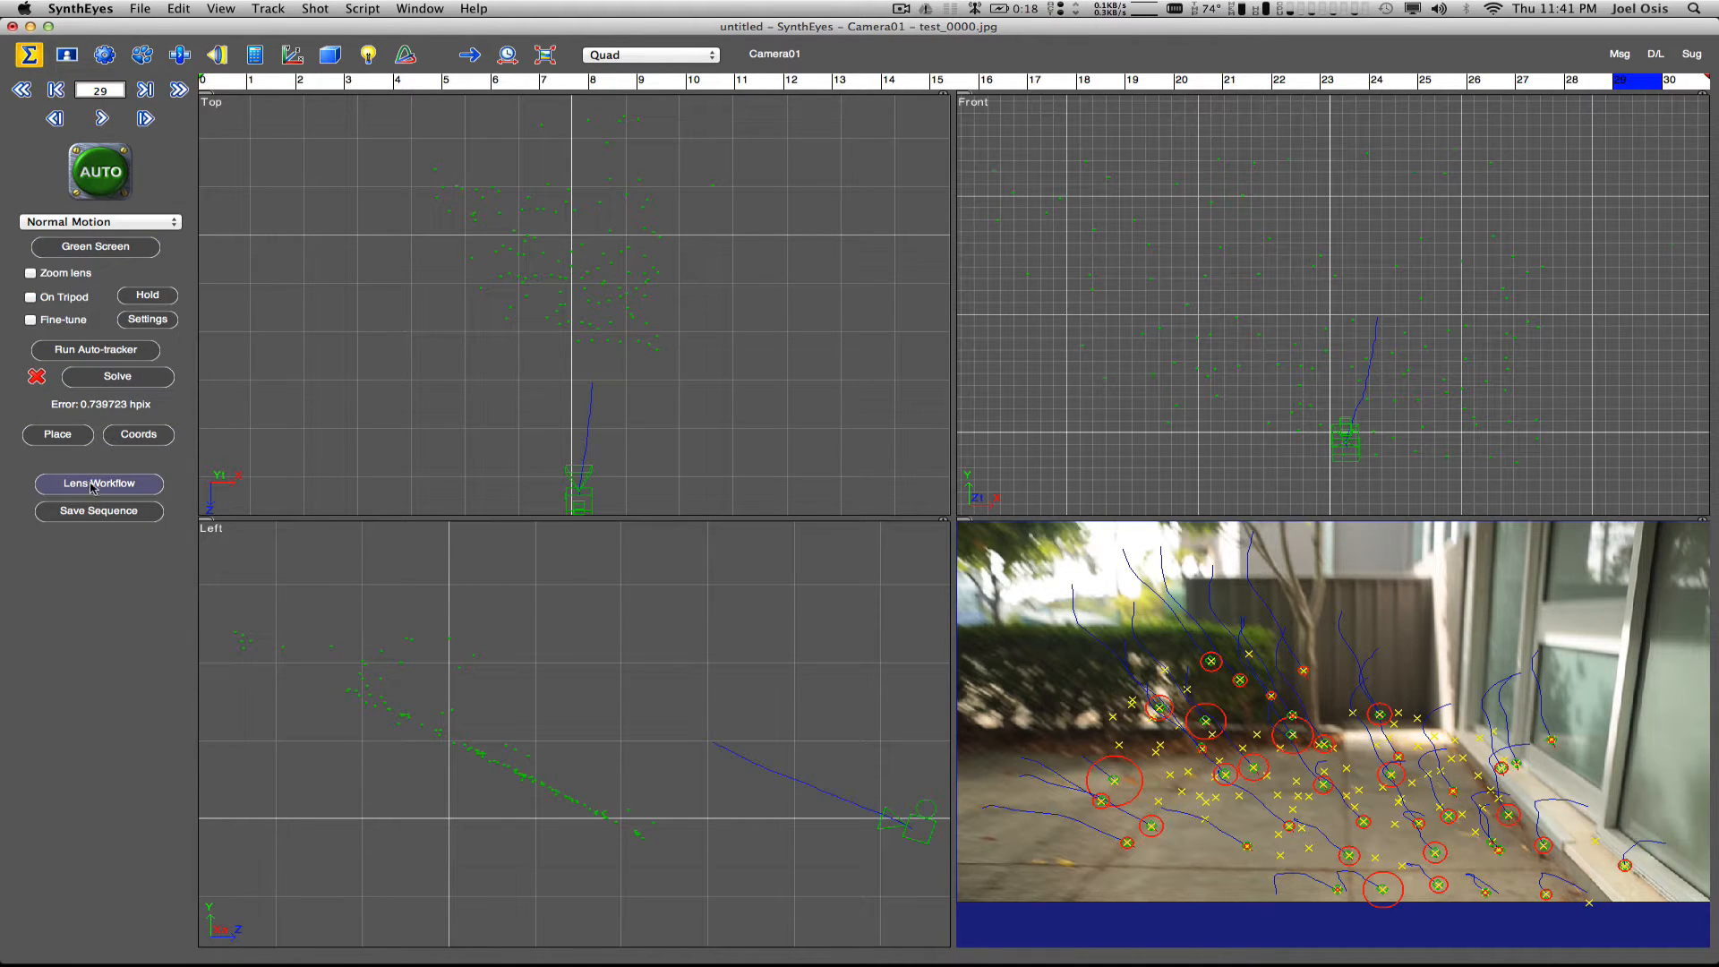
pyautogui.click(93, 484)
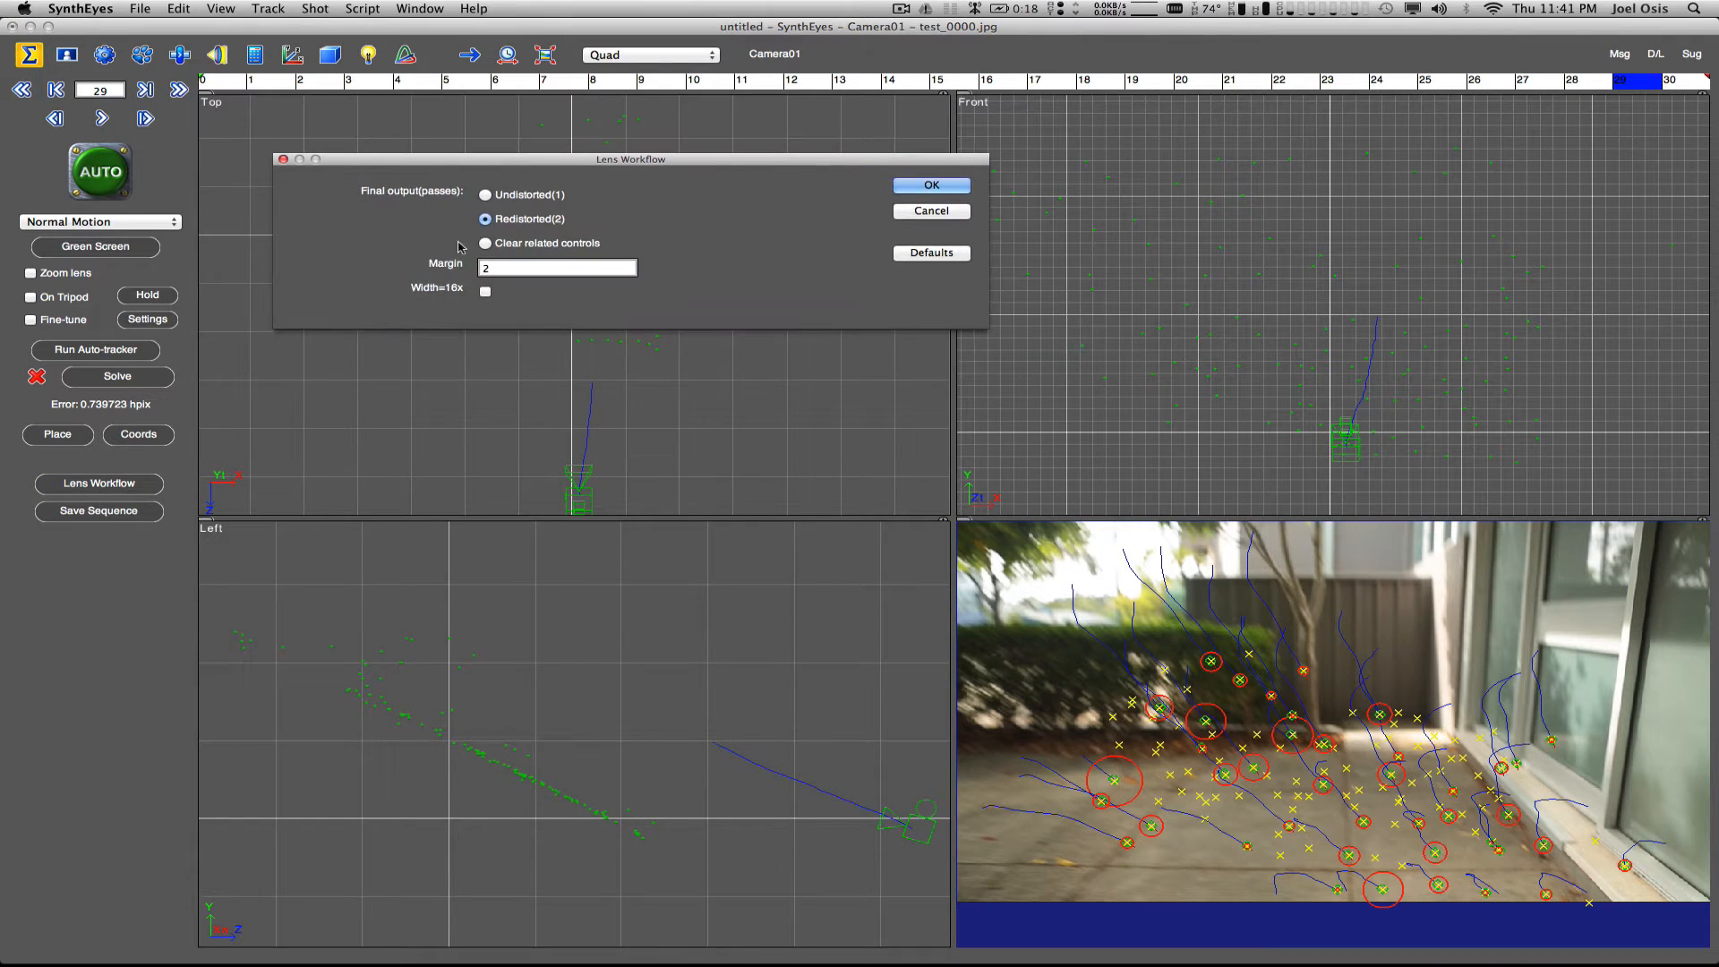
pyautogui.click(914, 185)
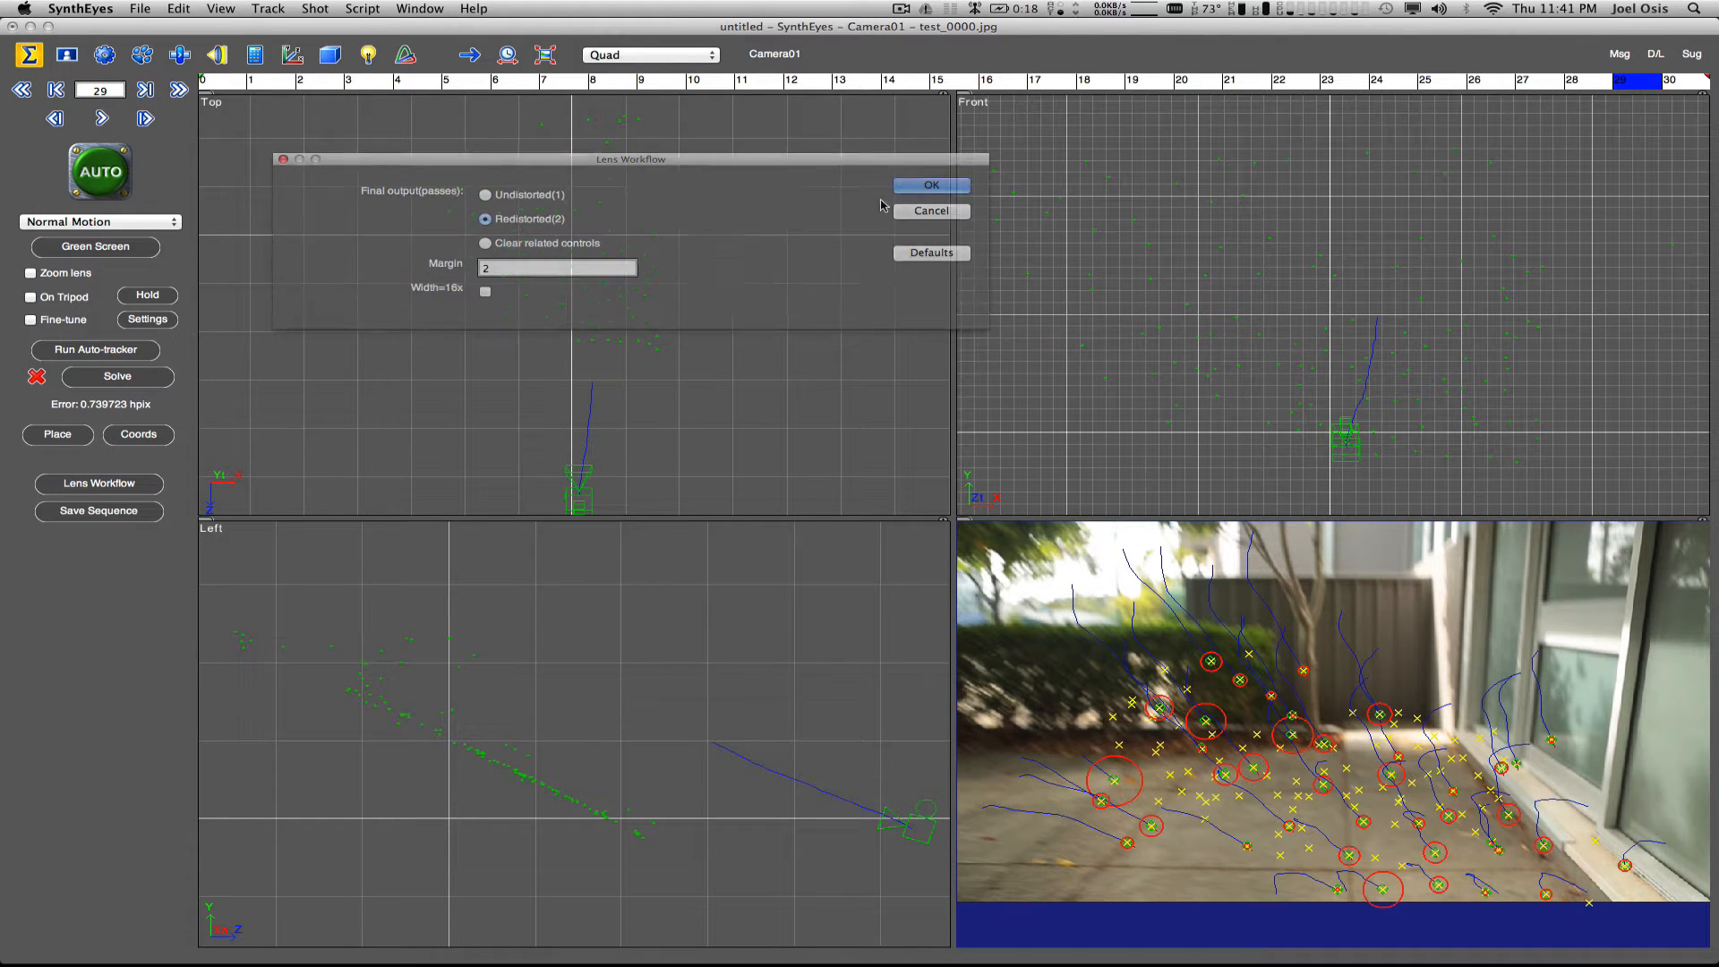
pyautogui.click(600, 54)
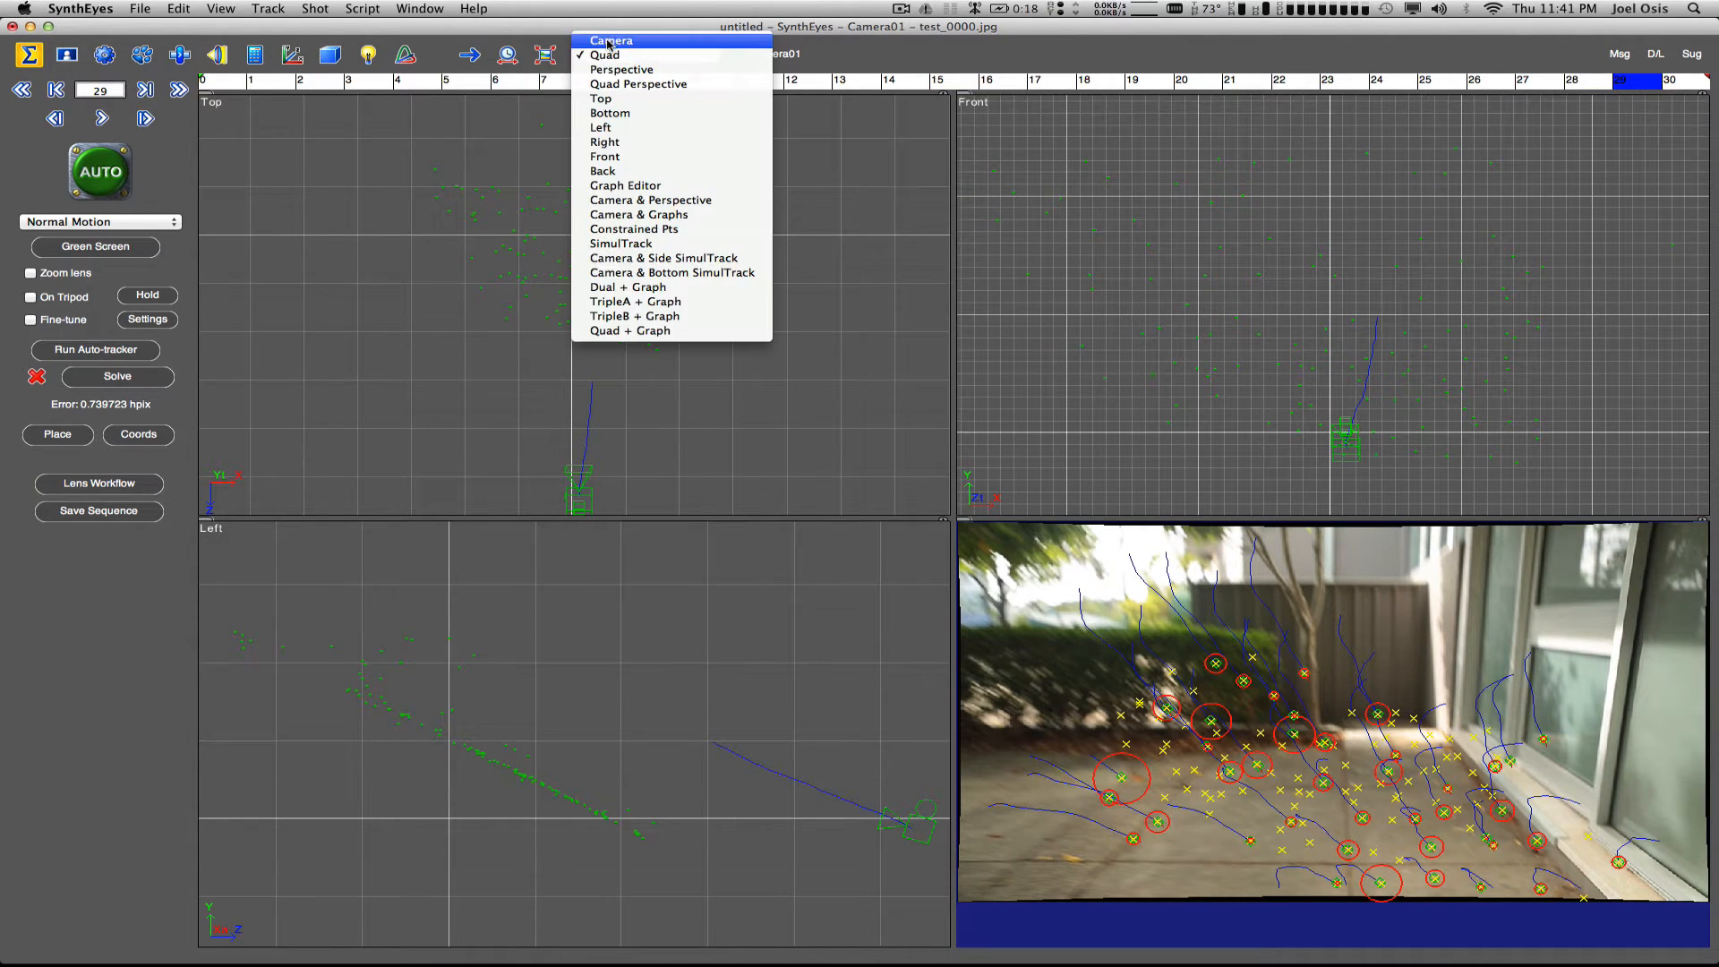
pyautogui.click(609, 42)
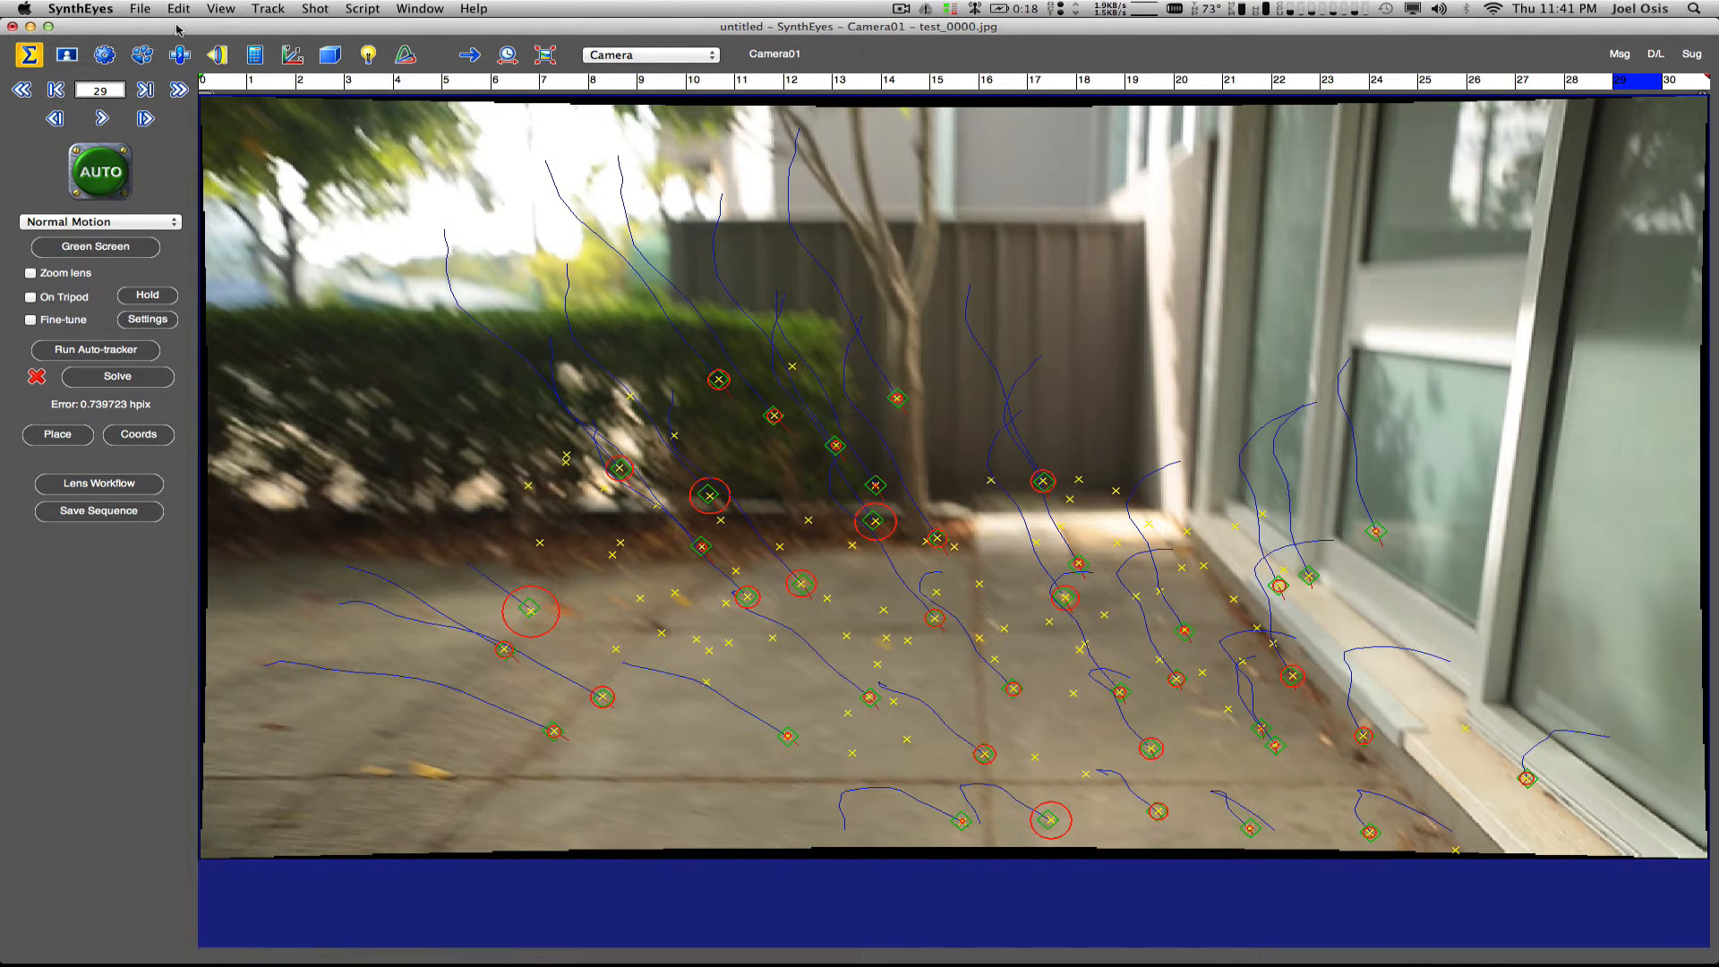
# Export the solved scene as an Autodesk Action/DVE file named 1.action in the lenspart2 folder, keeping the default export settings.
pyautogui.click(139, 9)
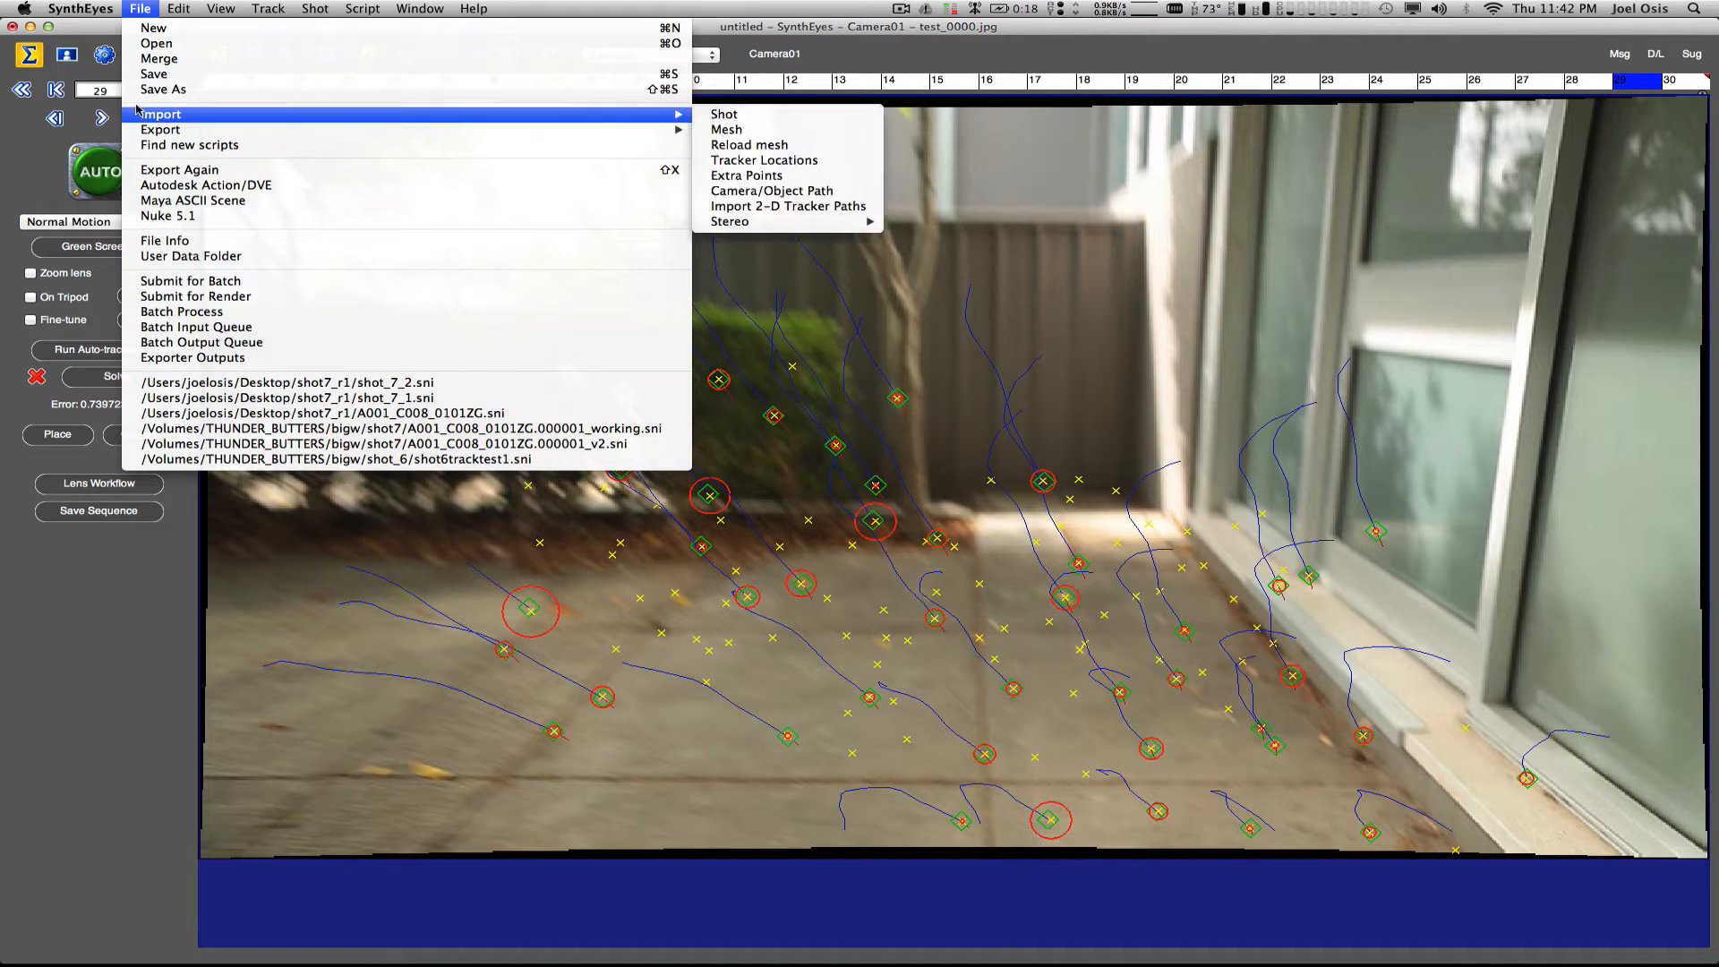
pyautogui.moveTo(326, 135)
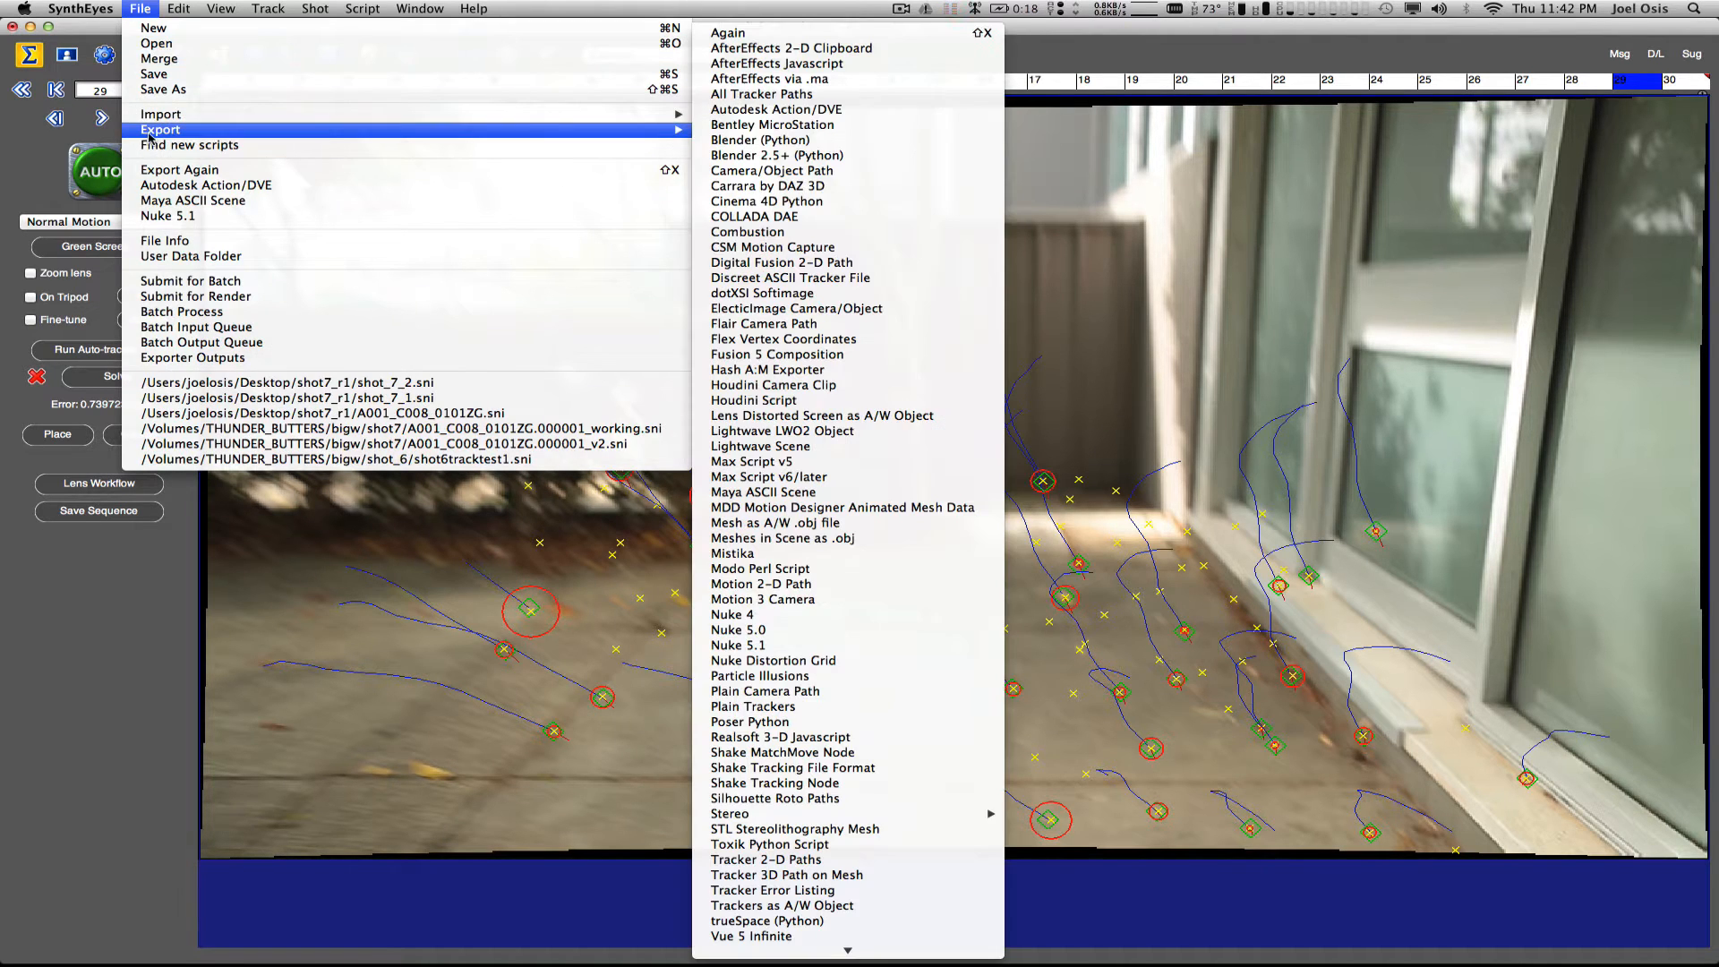
pyautogui.click(794, 111)
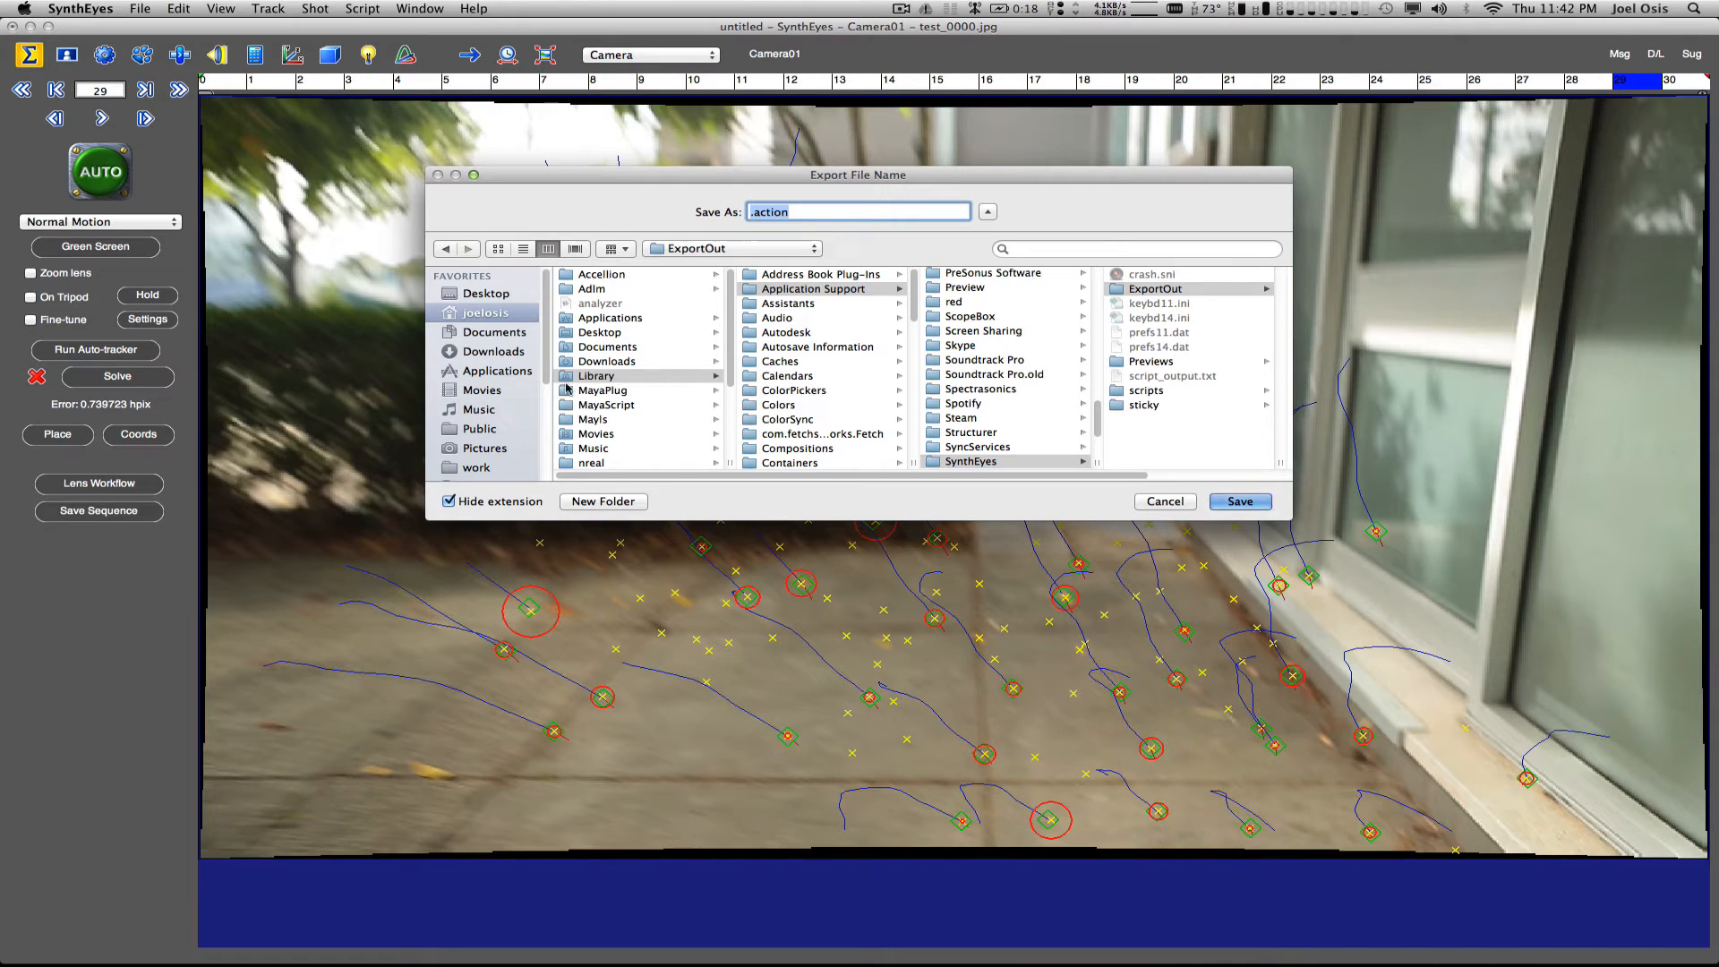
pyautogui.scroll(-5, 488, 376)
pyautogui.click(489, 416)
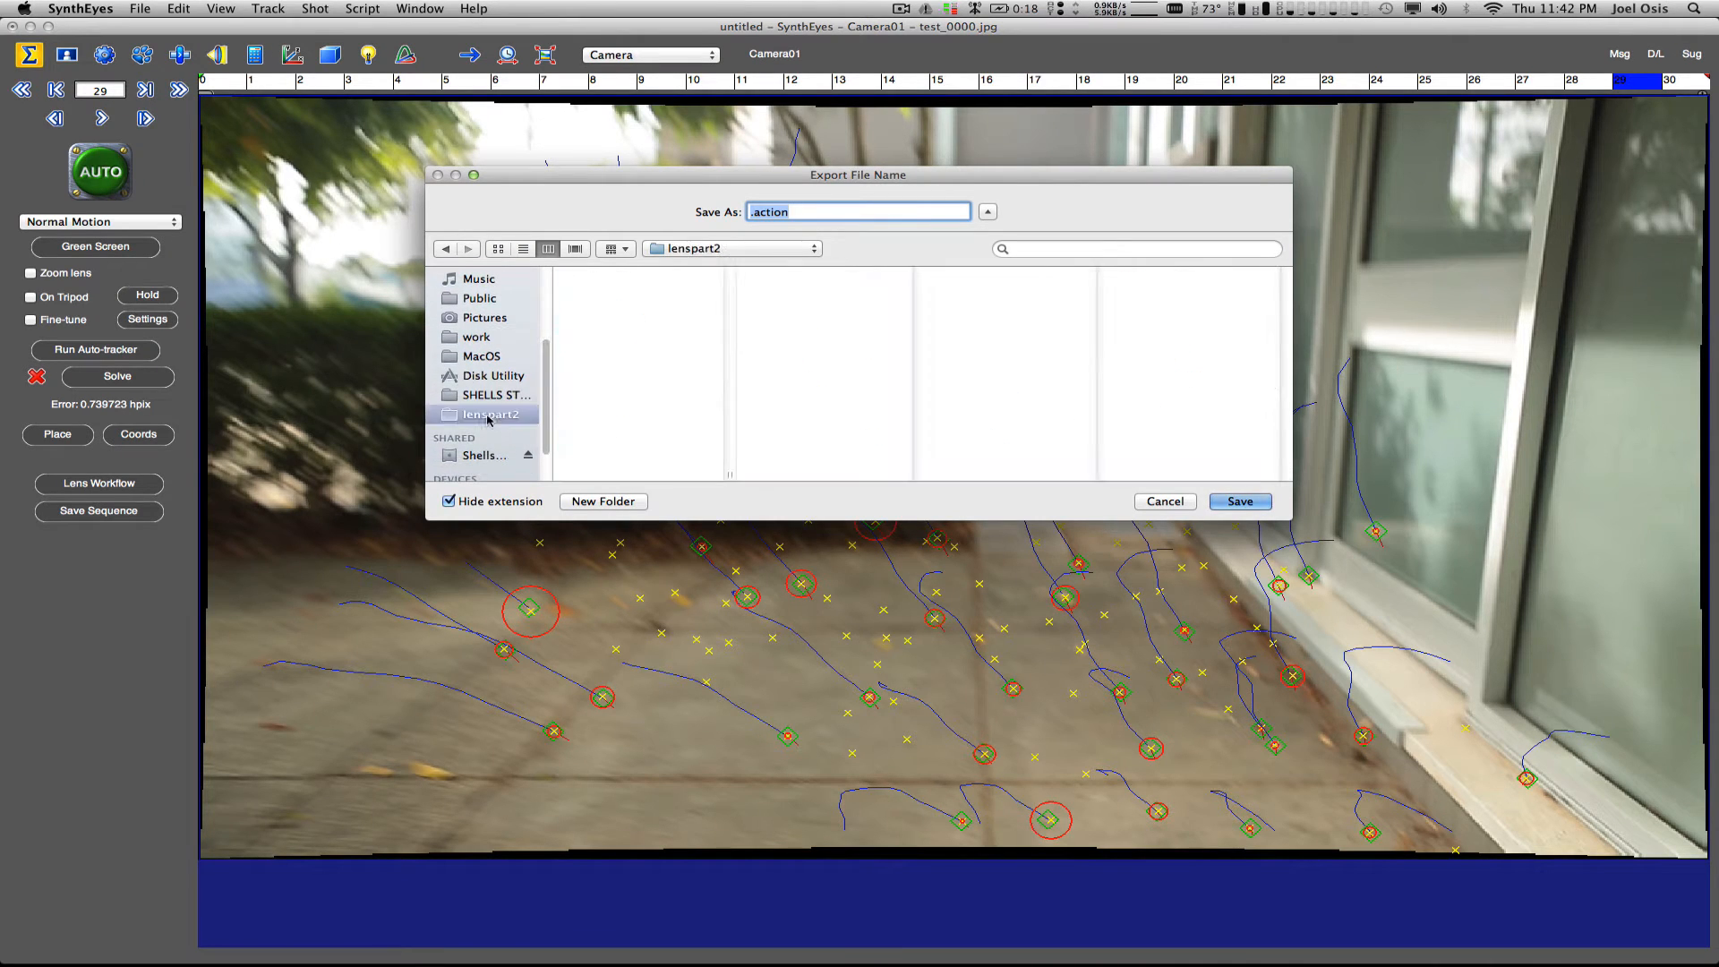
pyautogui.click(749, 213)
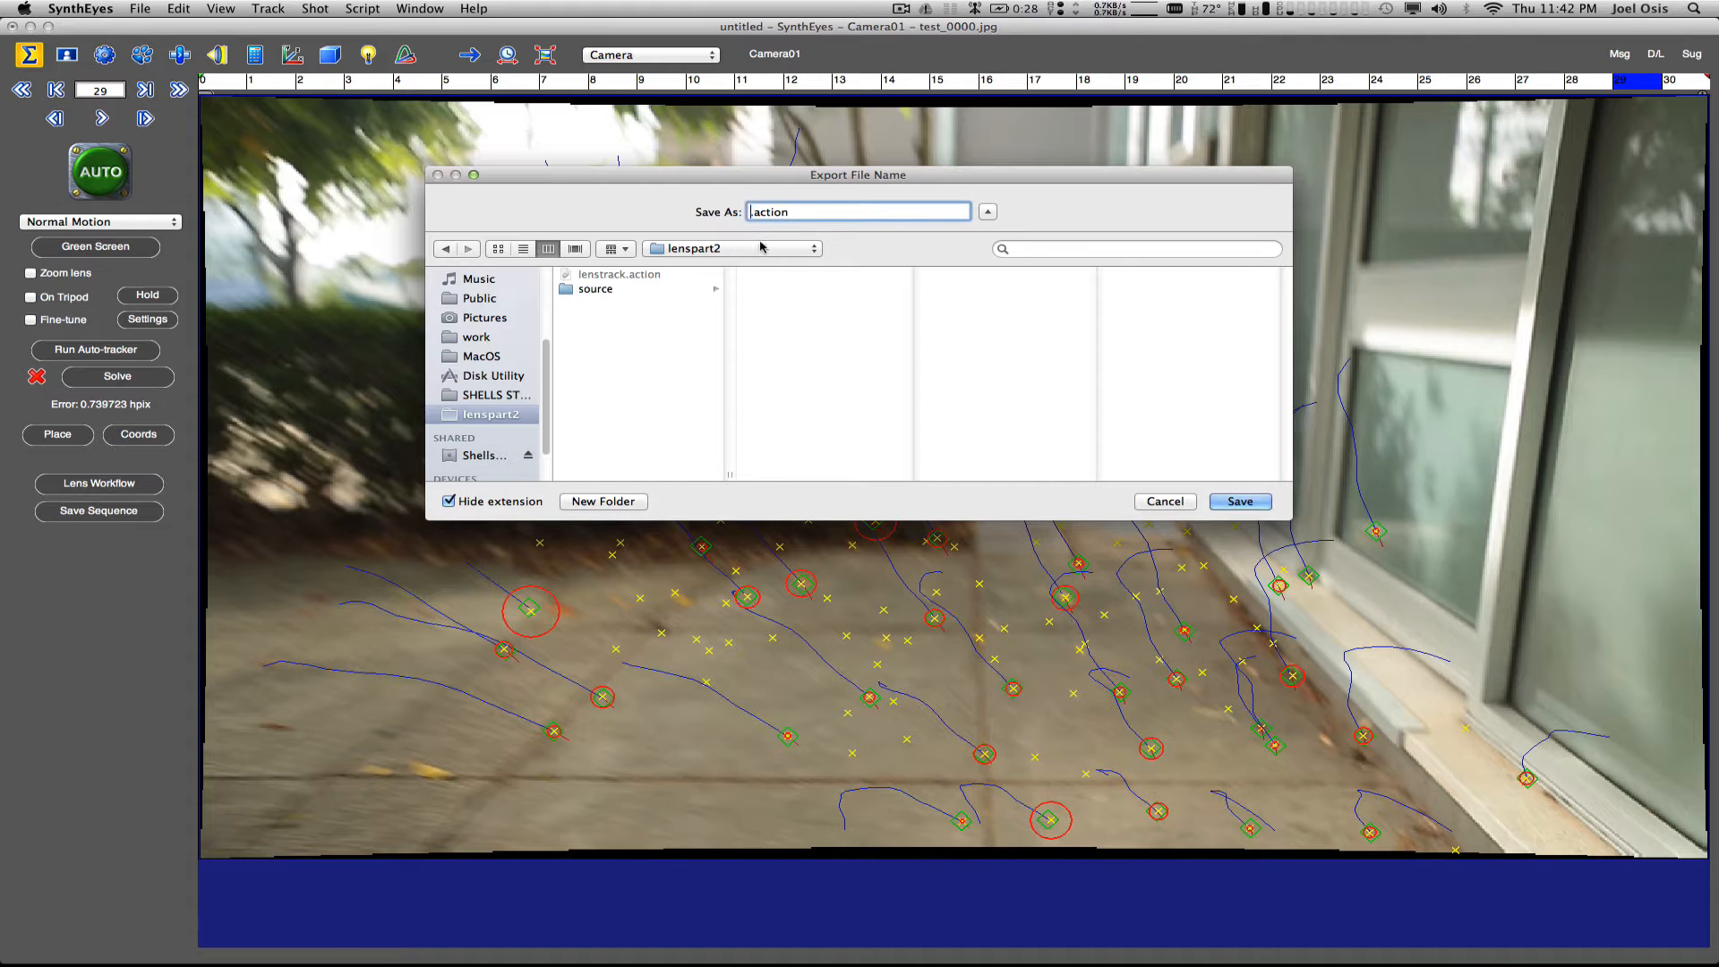
pyautogui.write('1')
pyautogui.click(1238, 501)
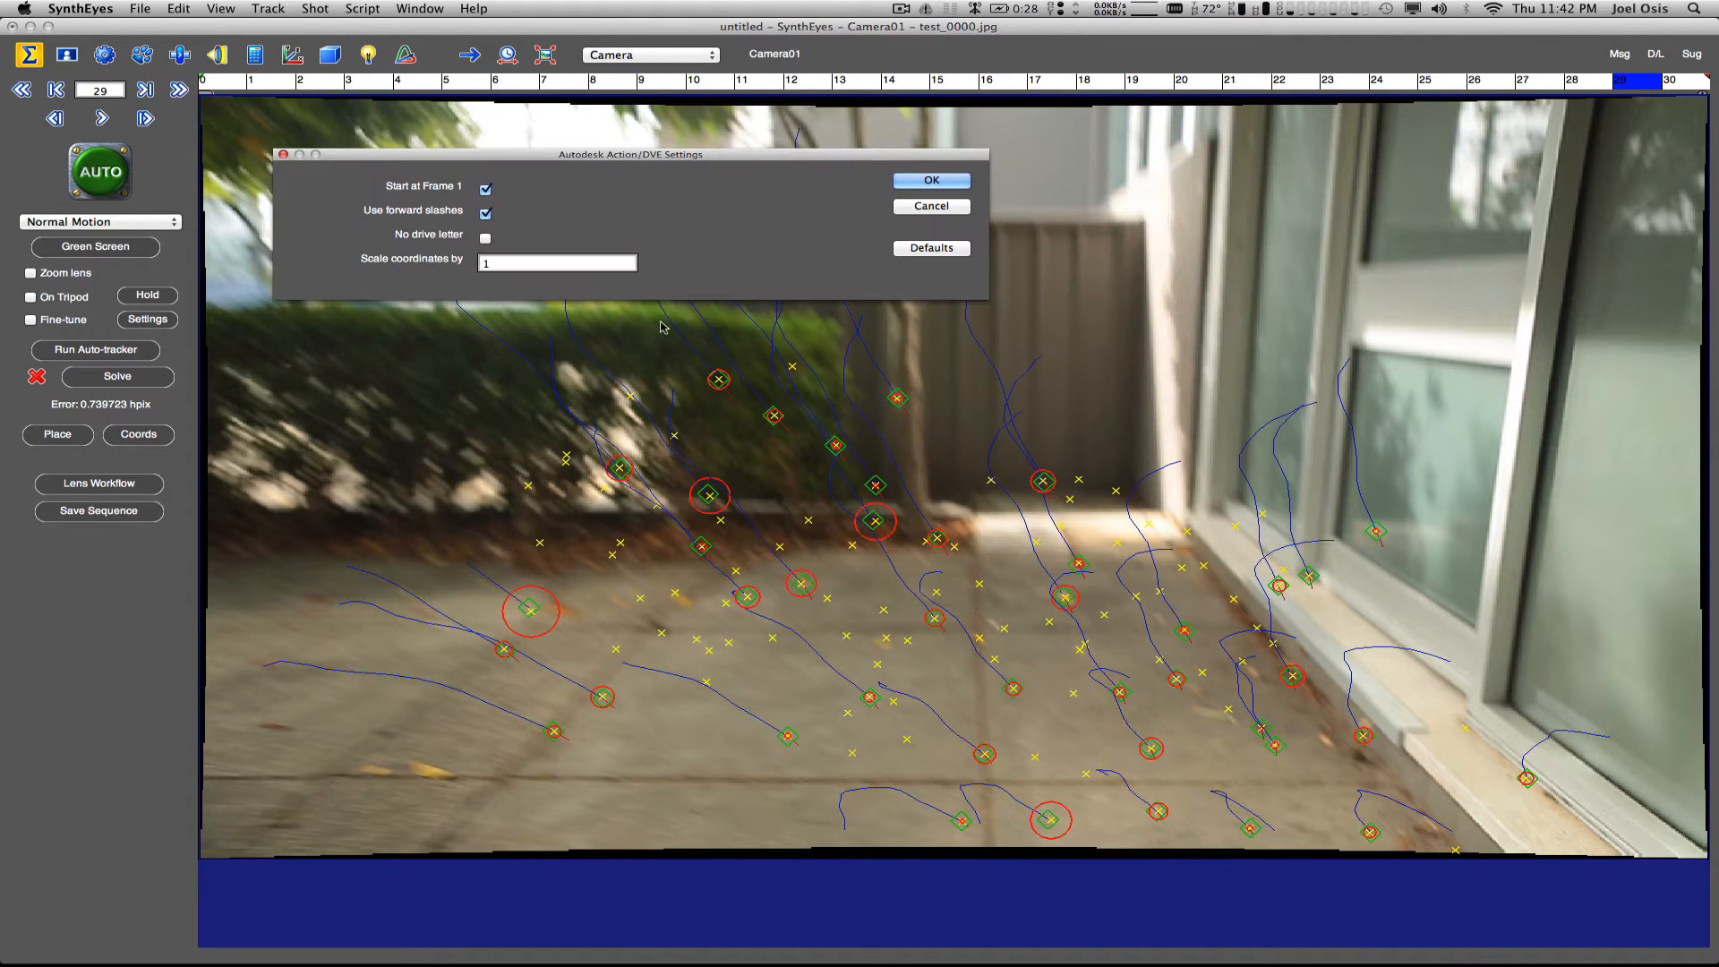
pyautogui.click(931, 180)
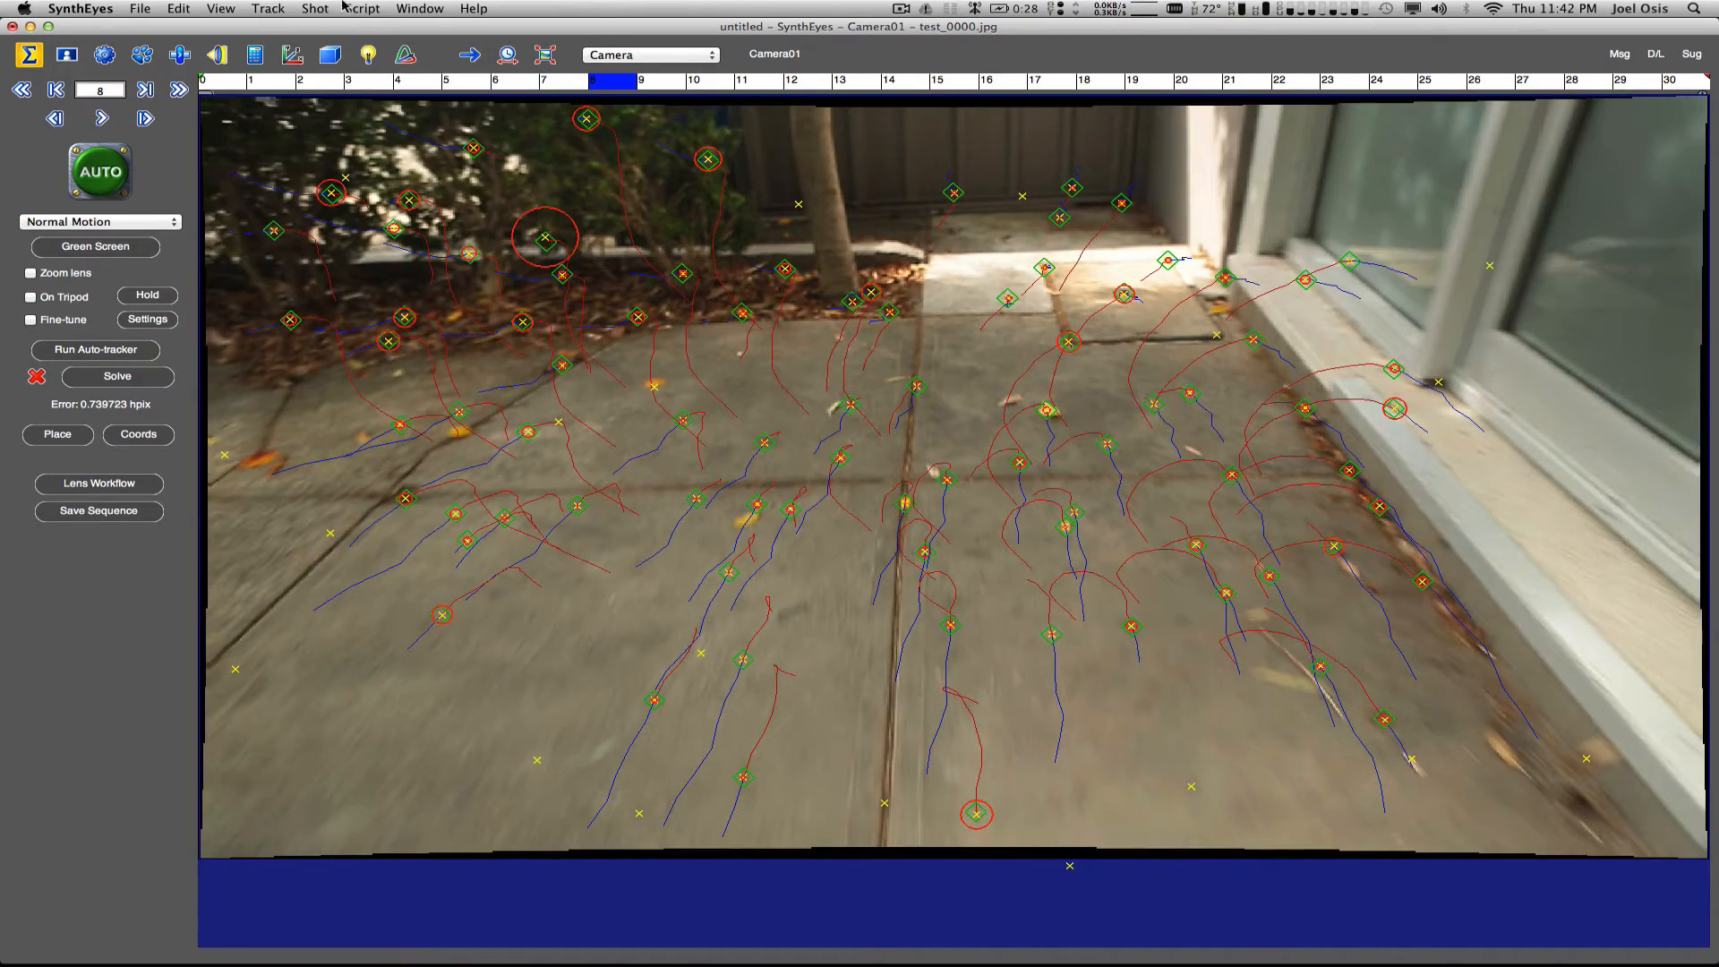
# Open the shot's Image Preparation setup and check the lens distortion value.
pyautogui.click(345, 8)
pyautogui.moveTo(315, 9)
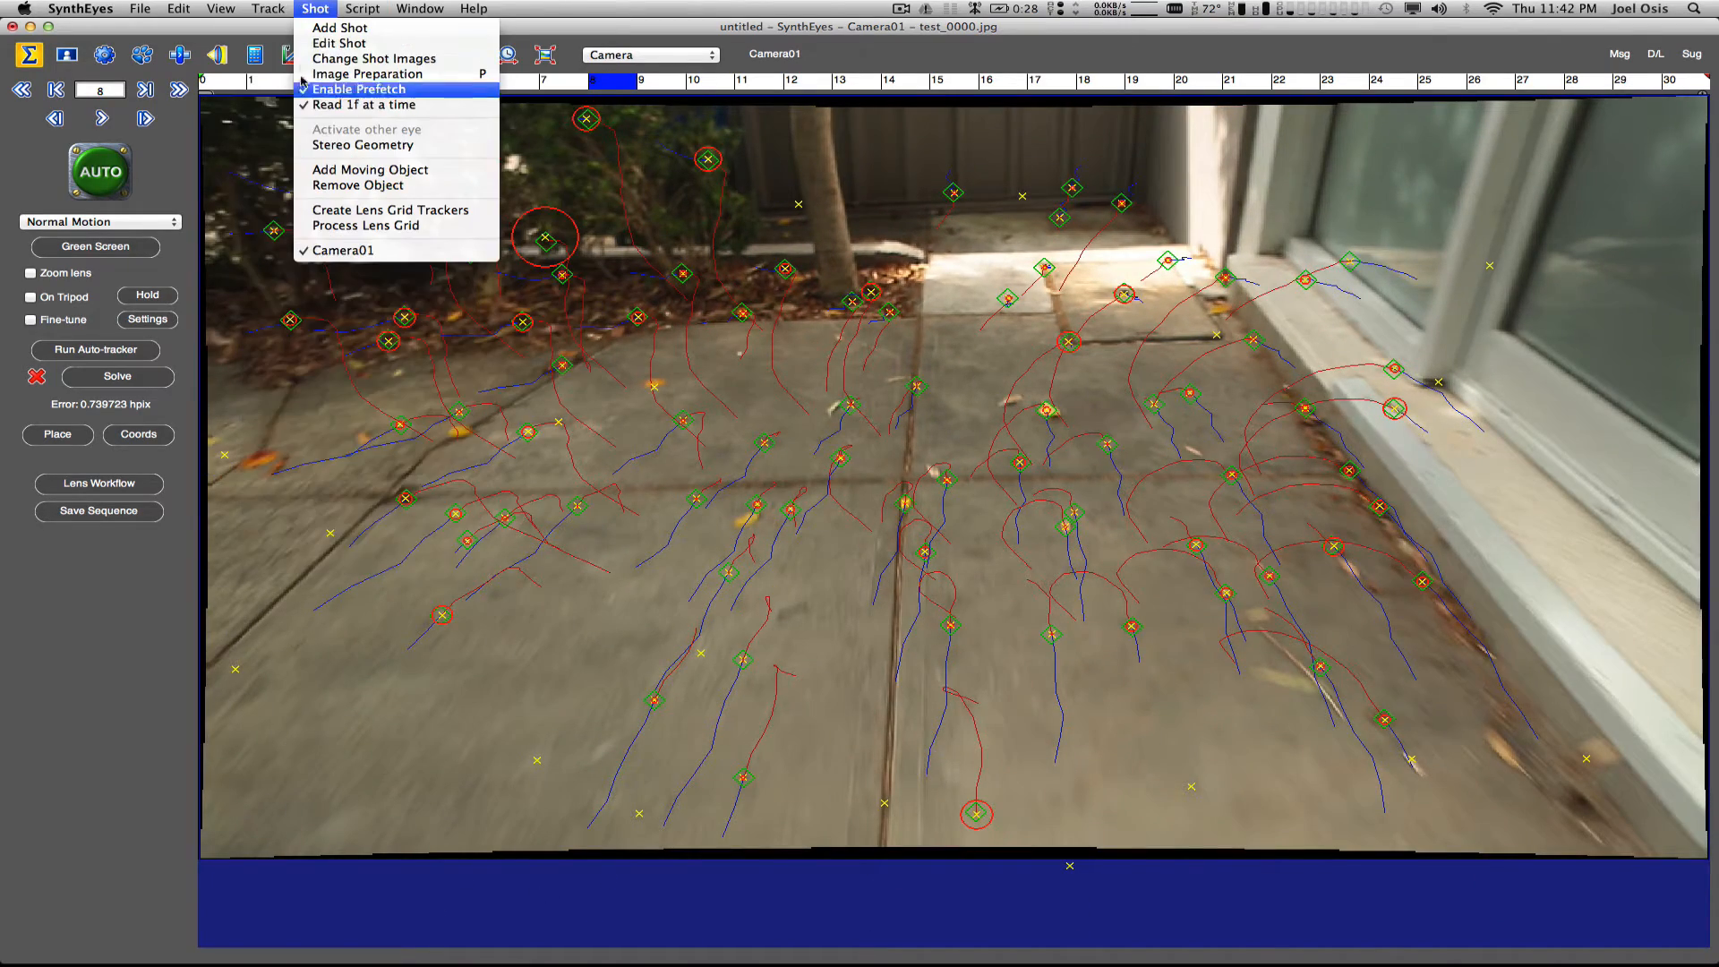
pyautogui.click(331, 75)
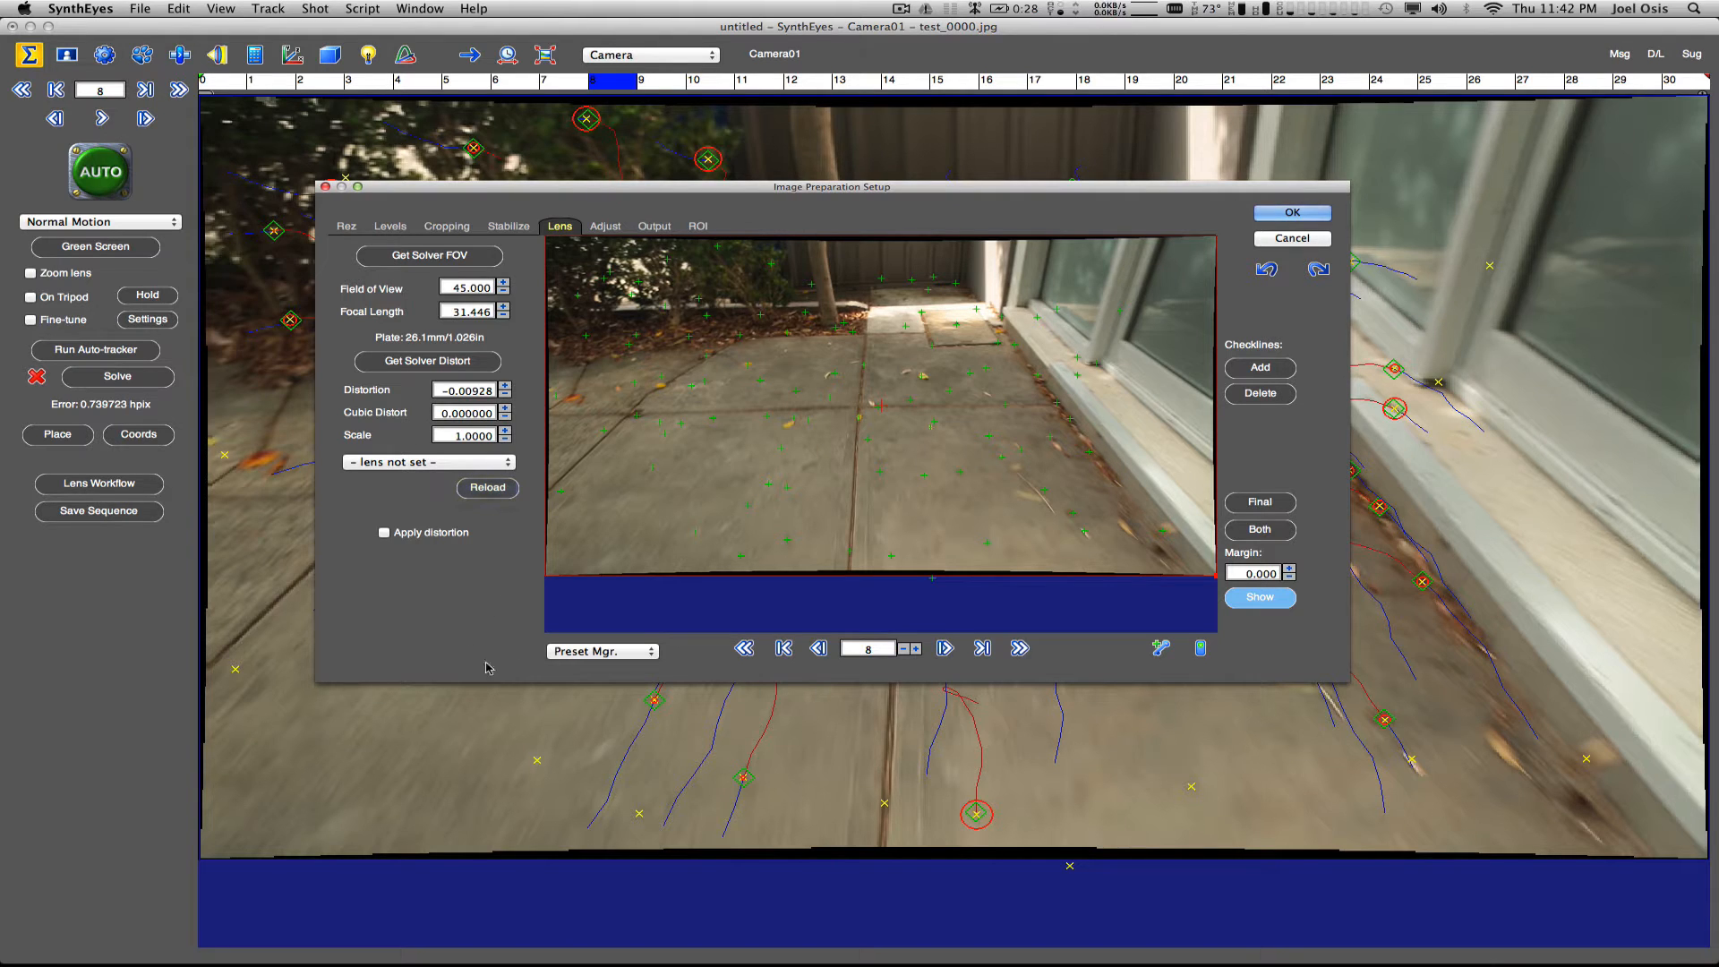
# Switch to Smoke, create a ConnectFX on the test clip and show its schematic in a single full view.
pyautogui.press('super+Tab')
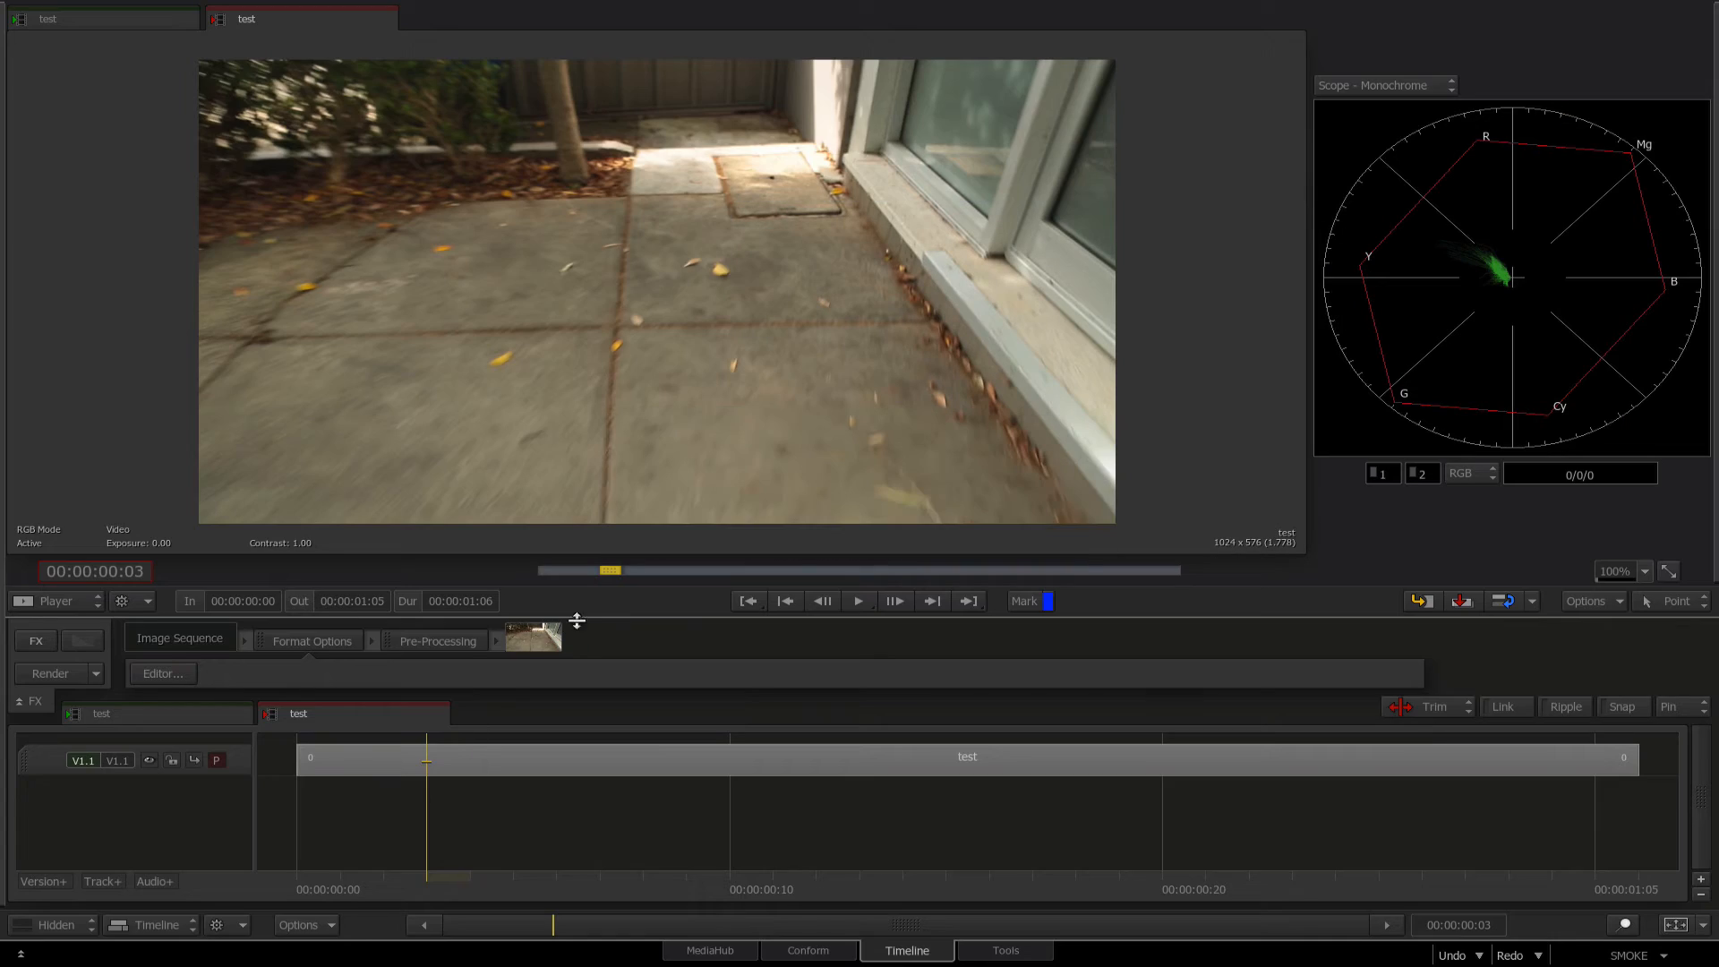
pyautogui.click(356, 772)
pyautogui.click(39, 643)
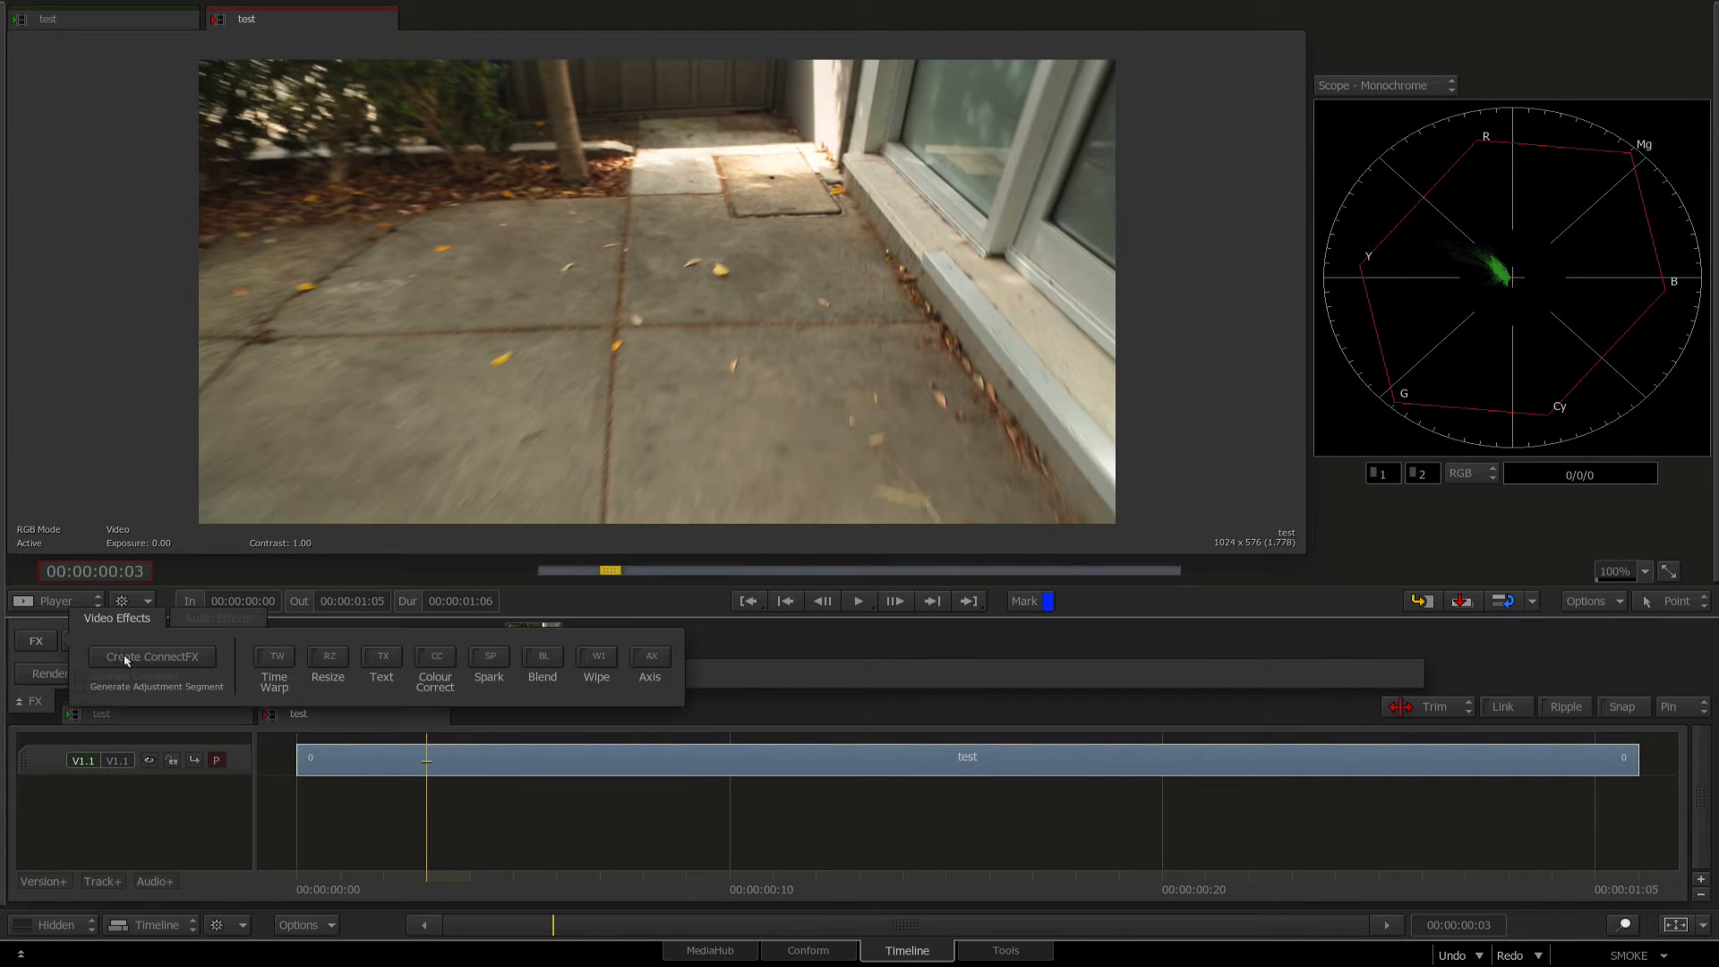
pyautogui.click(120, 641)
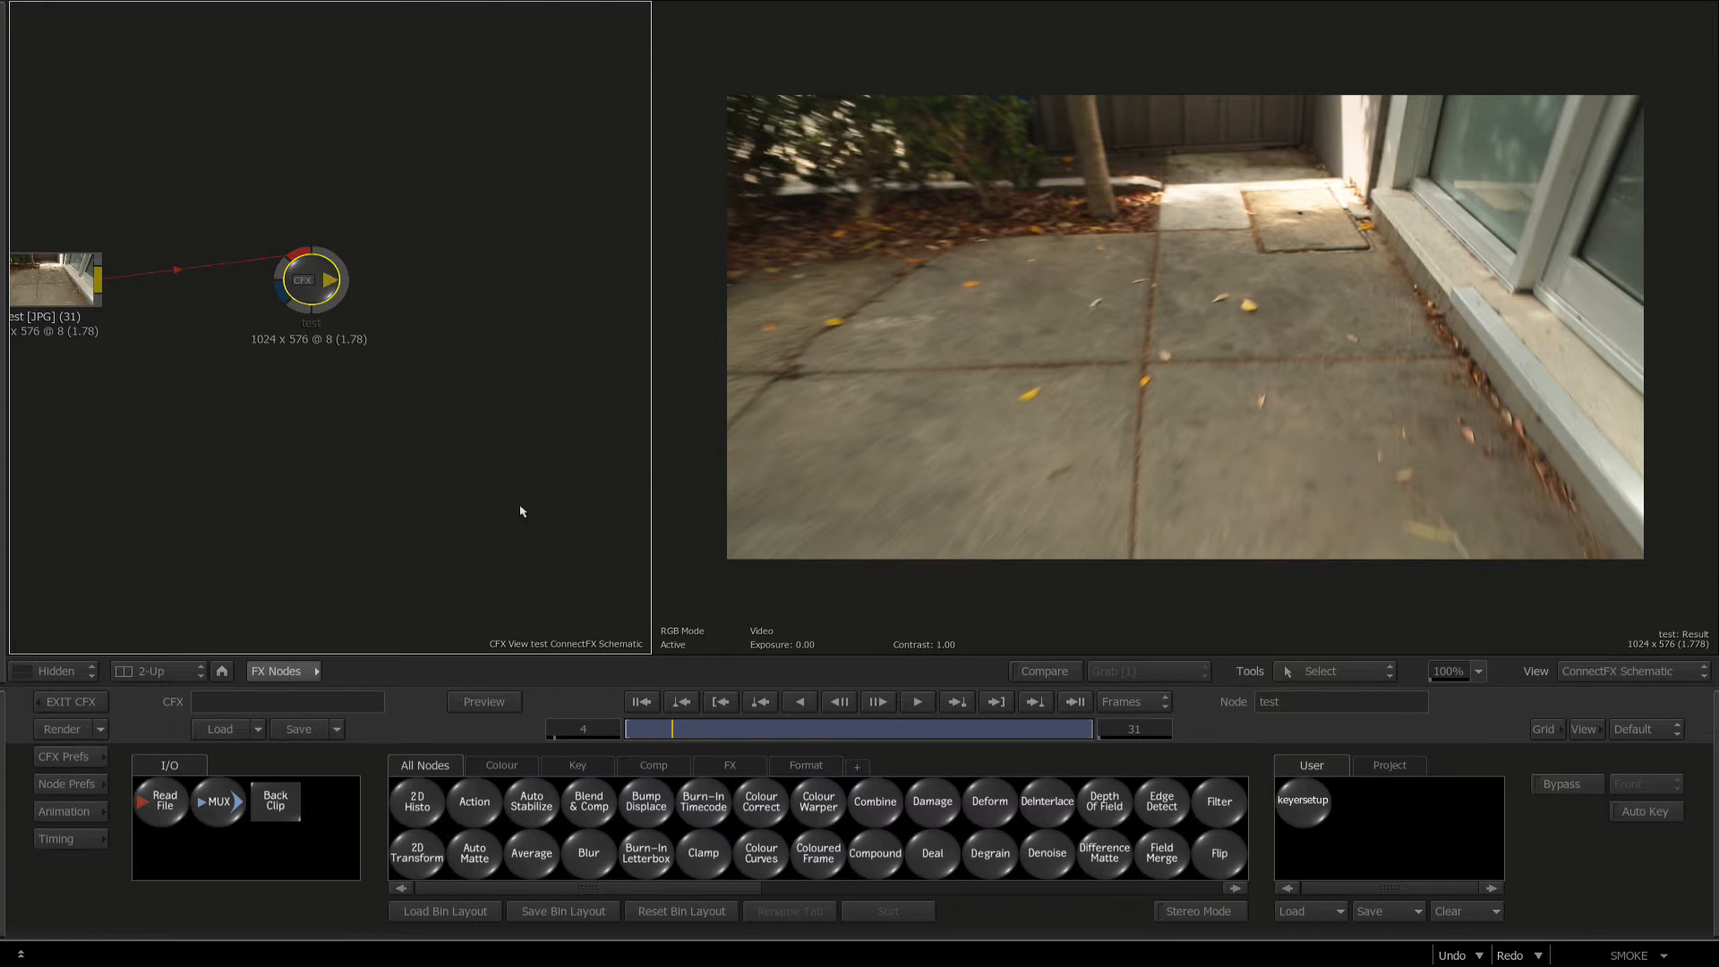
pyautogui.hotkey('alt', '1')
pyautogui.moveTo(642, 417); pyautogui.dragTo(889, 559)
pyautogui.moveTo(890, 559); pyautogui.dragTo(380, 308)
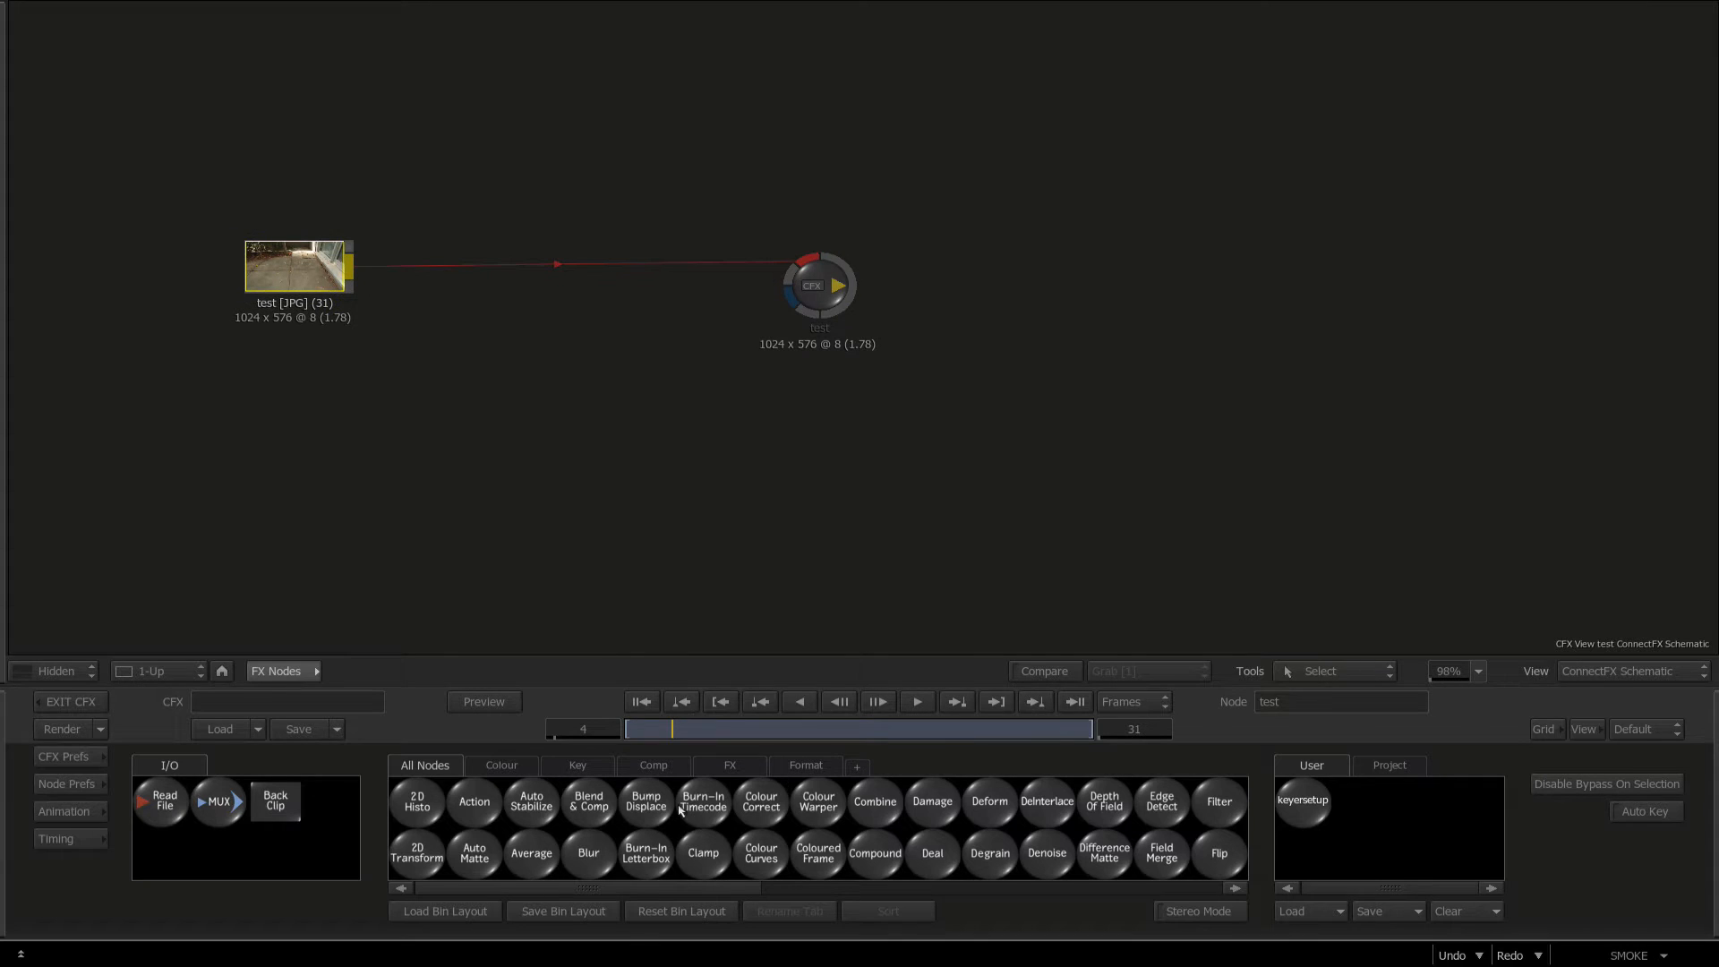
# Add a Matchbox node with the SyLens shader fed by the test clip and open its parameters.
pyautogui.scroll(-5, 768, 831)
pyautogui.moveTo(874, 801); pyautogui.dragTo(445, 343)
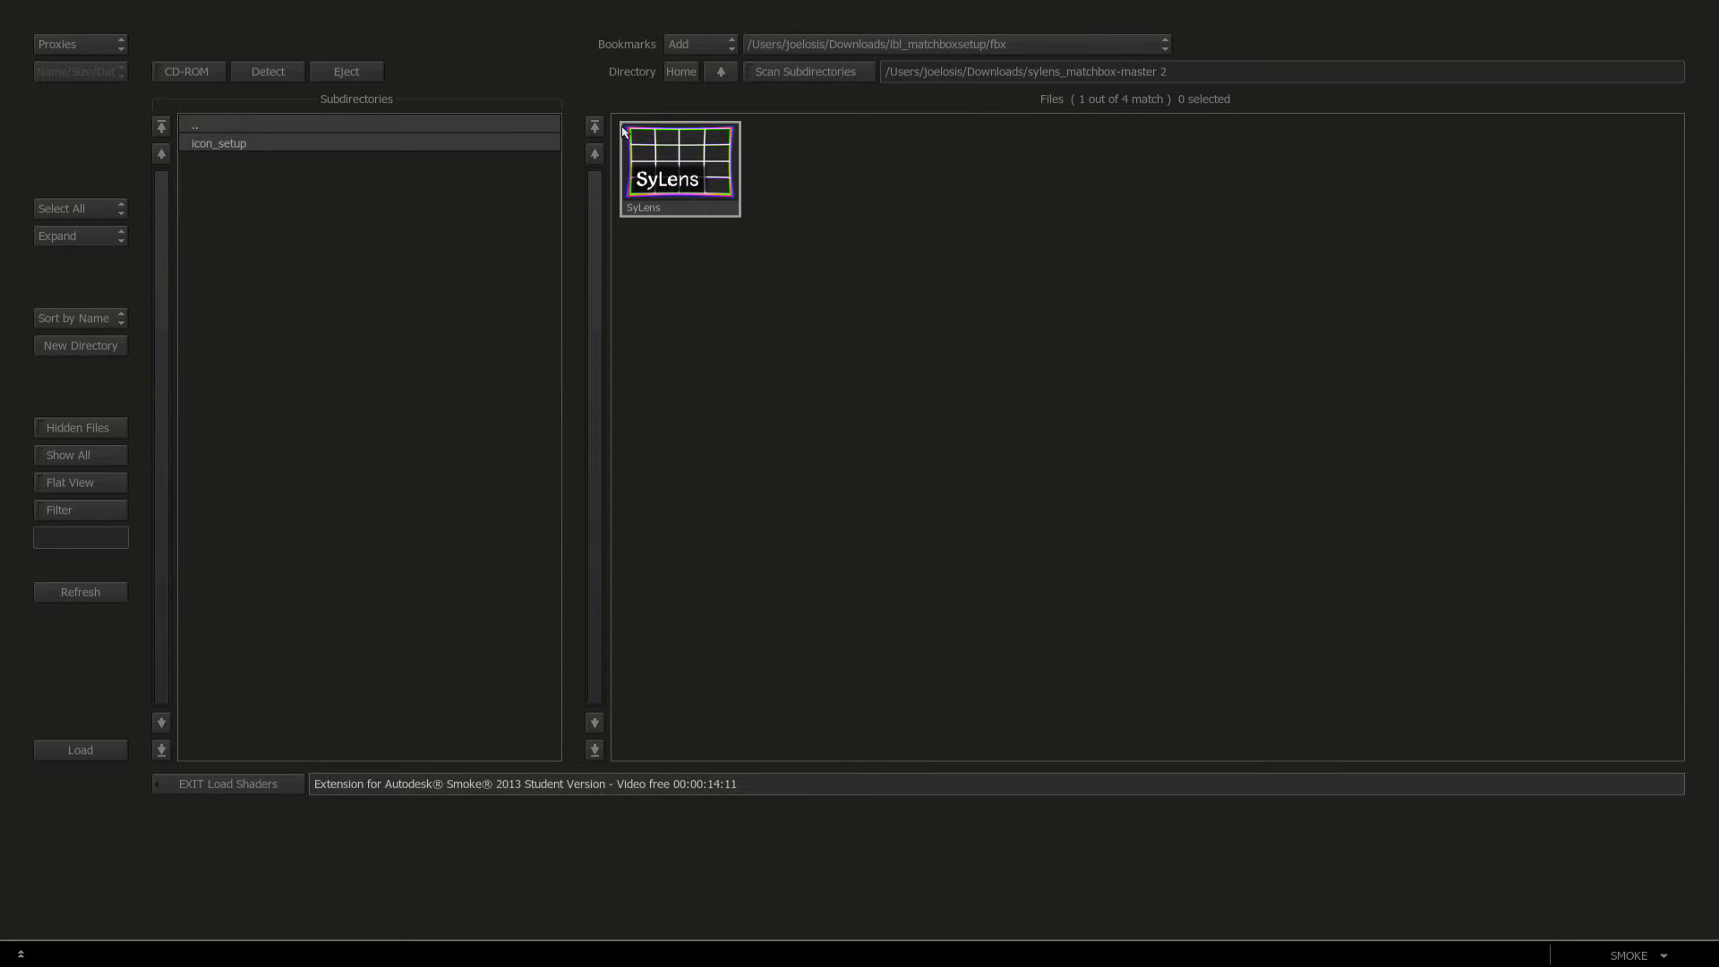
pyautogui.click(687, 210)
pyautogui.click(95, 749)
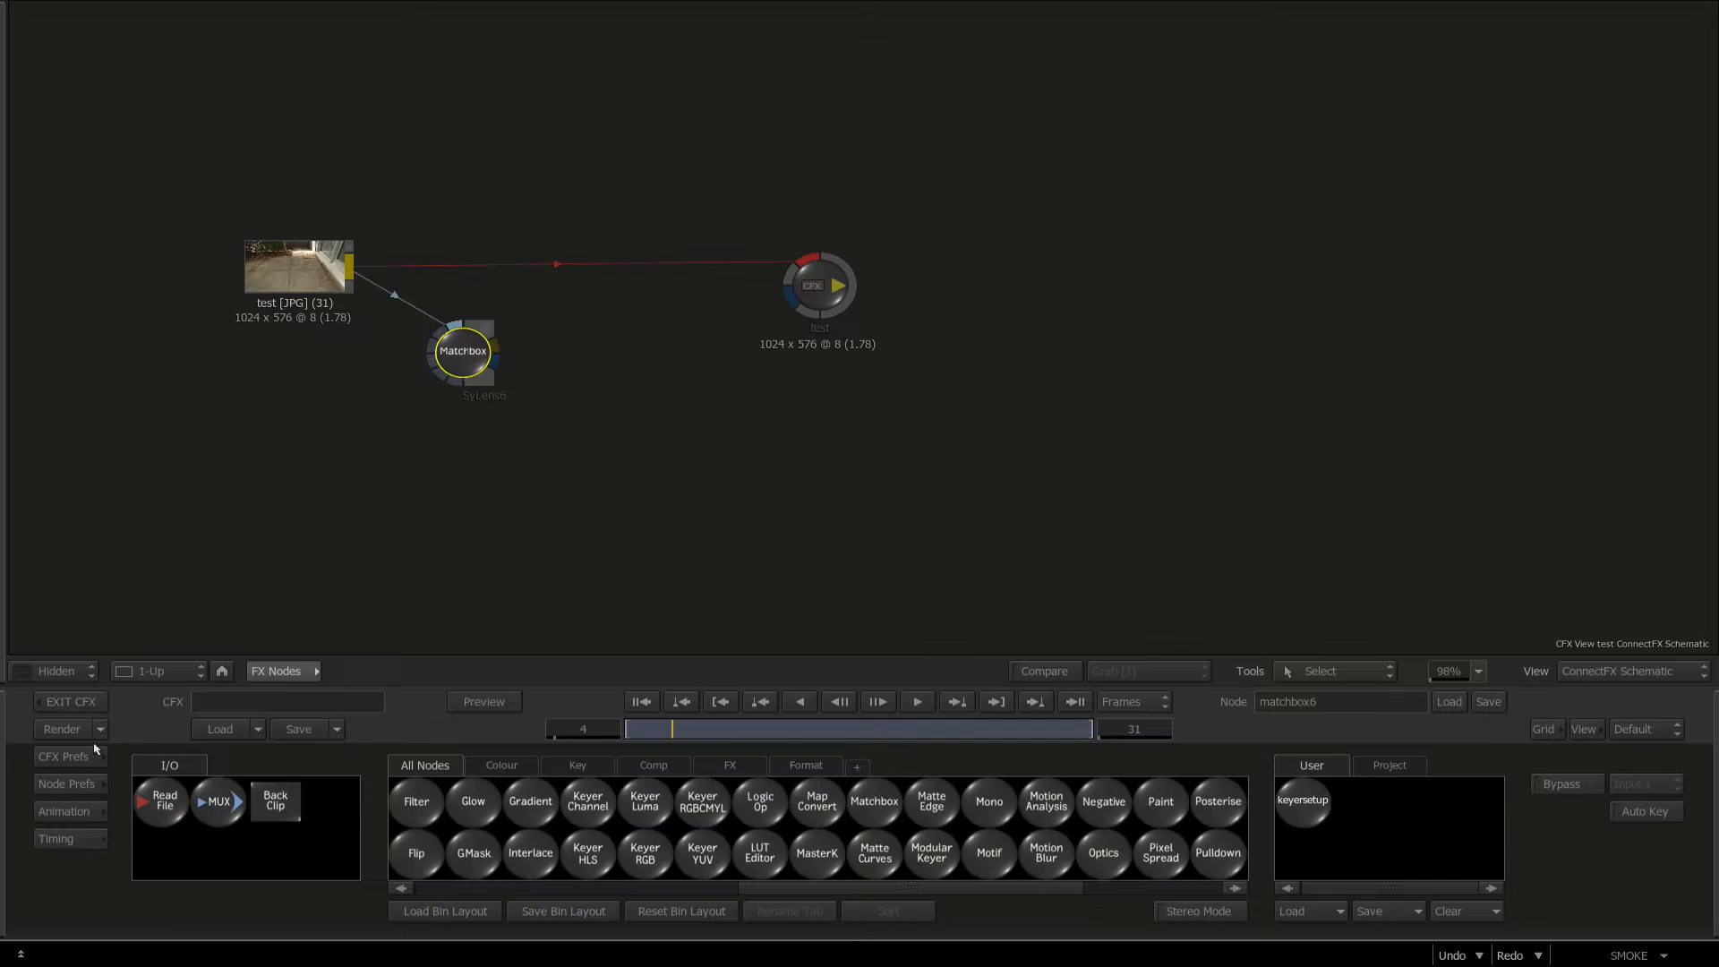
pyautogui.moveTo(452, 335); pyautogui.dragTo(452, 383)
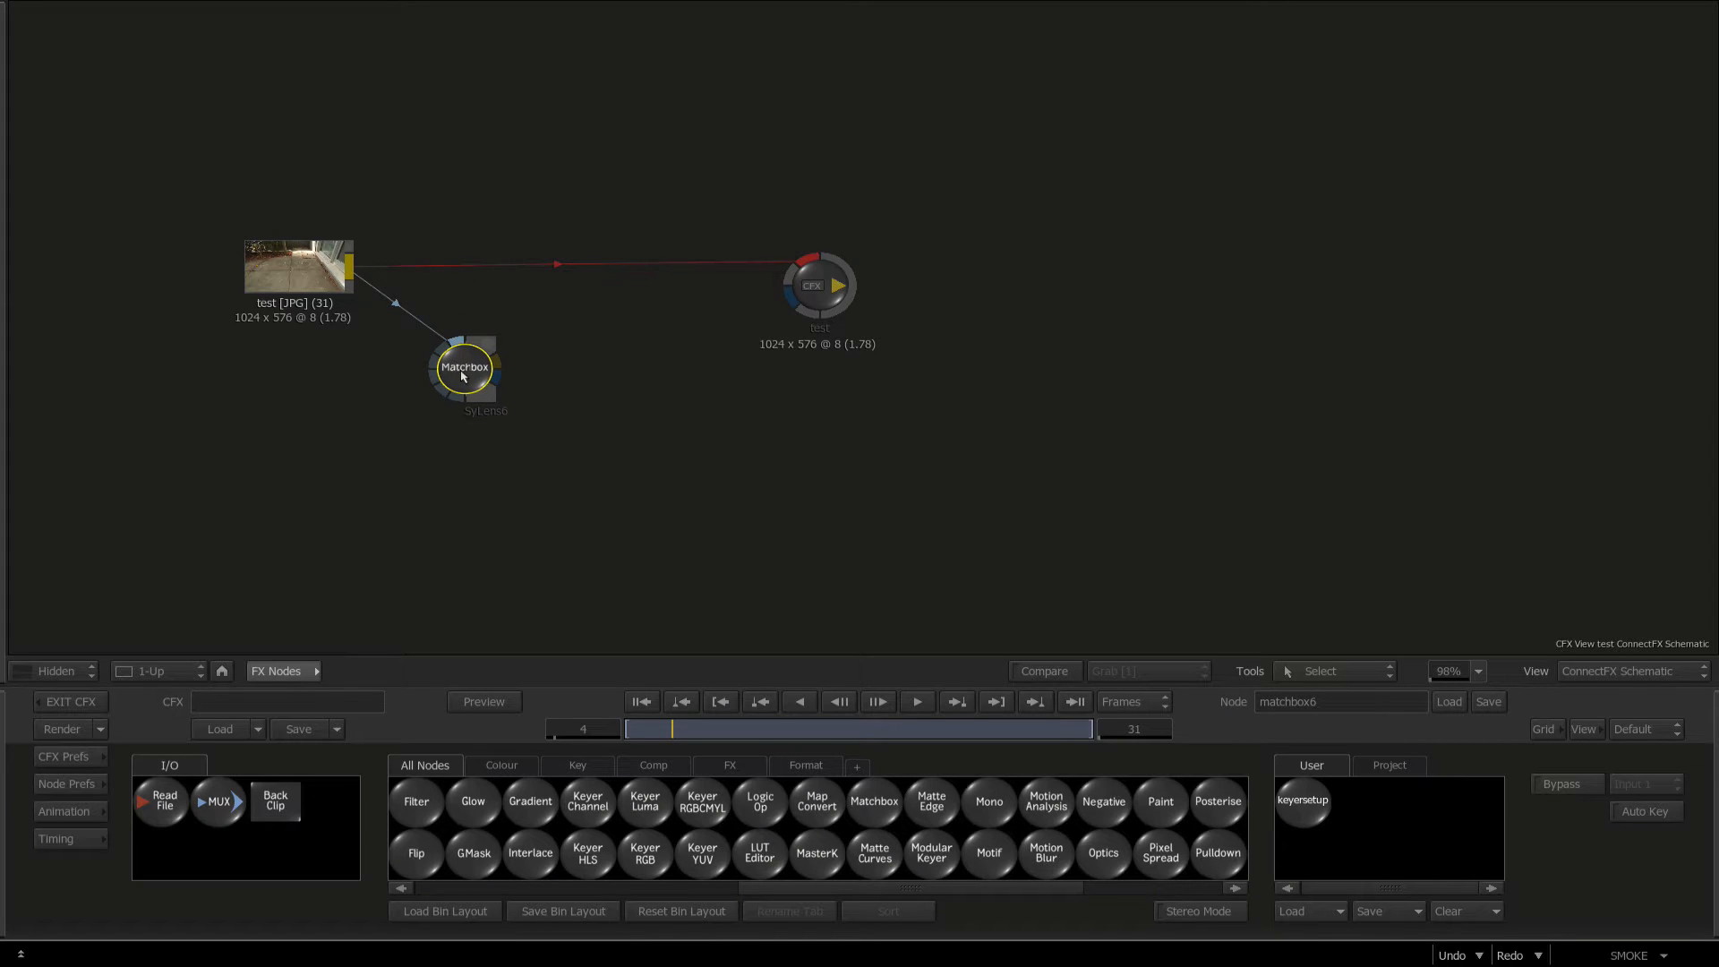
pyautogui.doubleClick(462, 375)
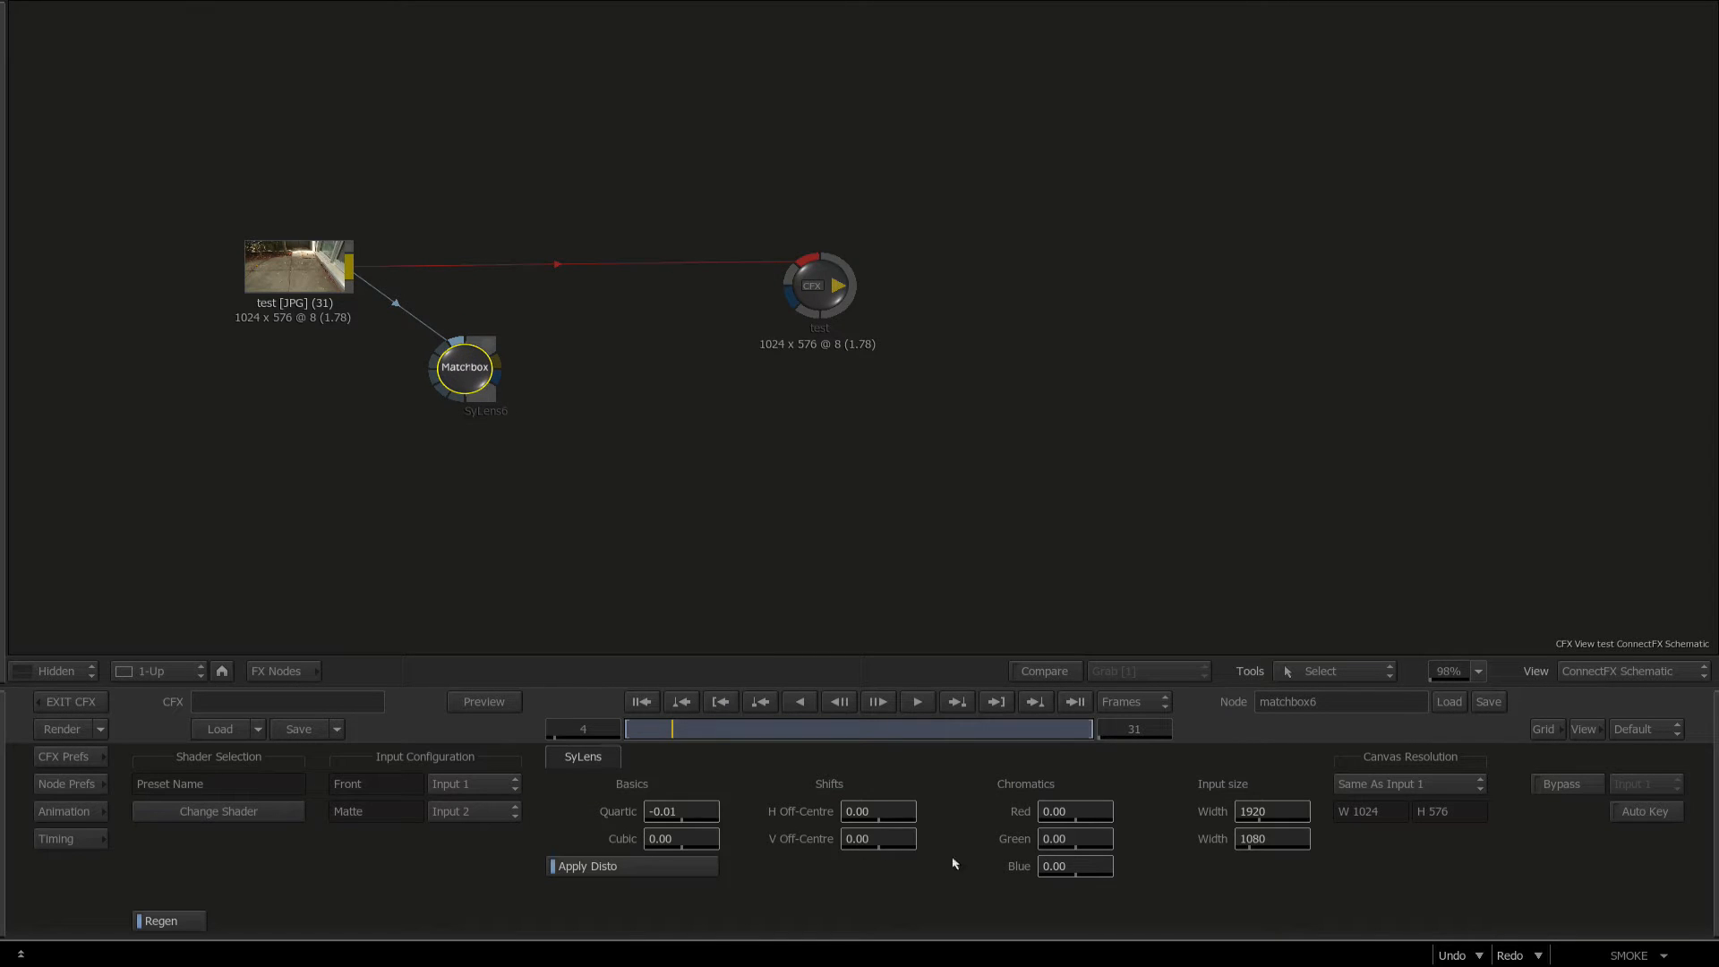
# Set the SyLens input size to 1024 by 576.
pyautogui.click(1260, 812)
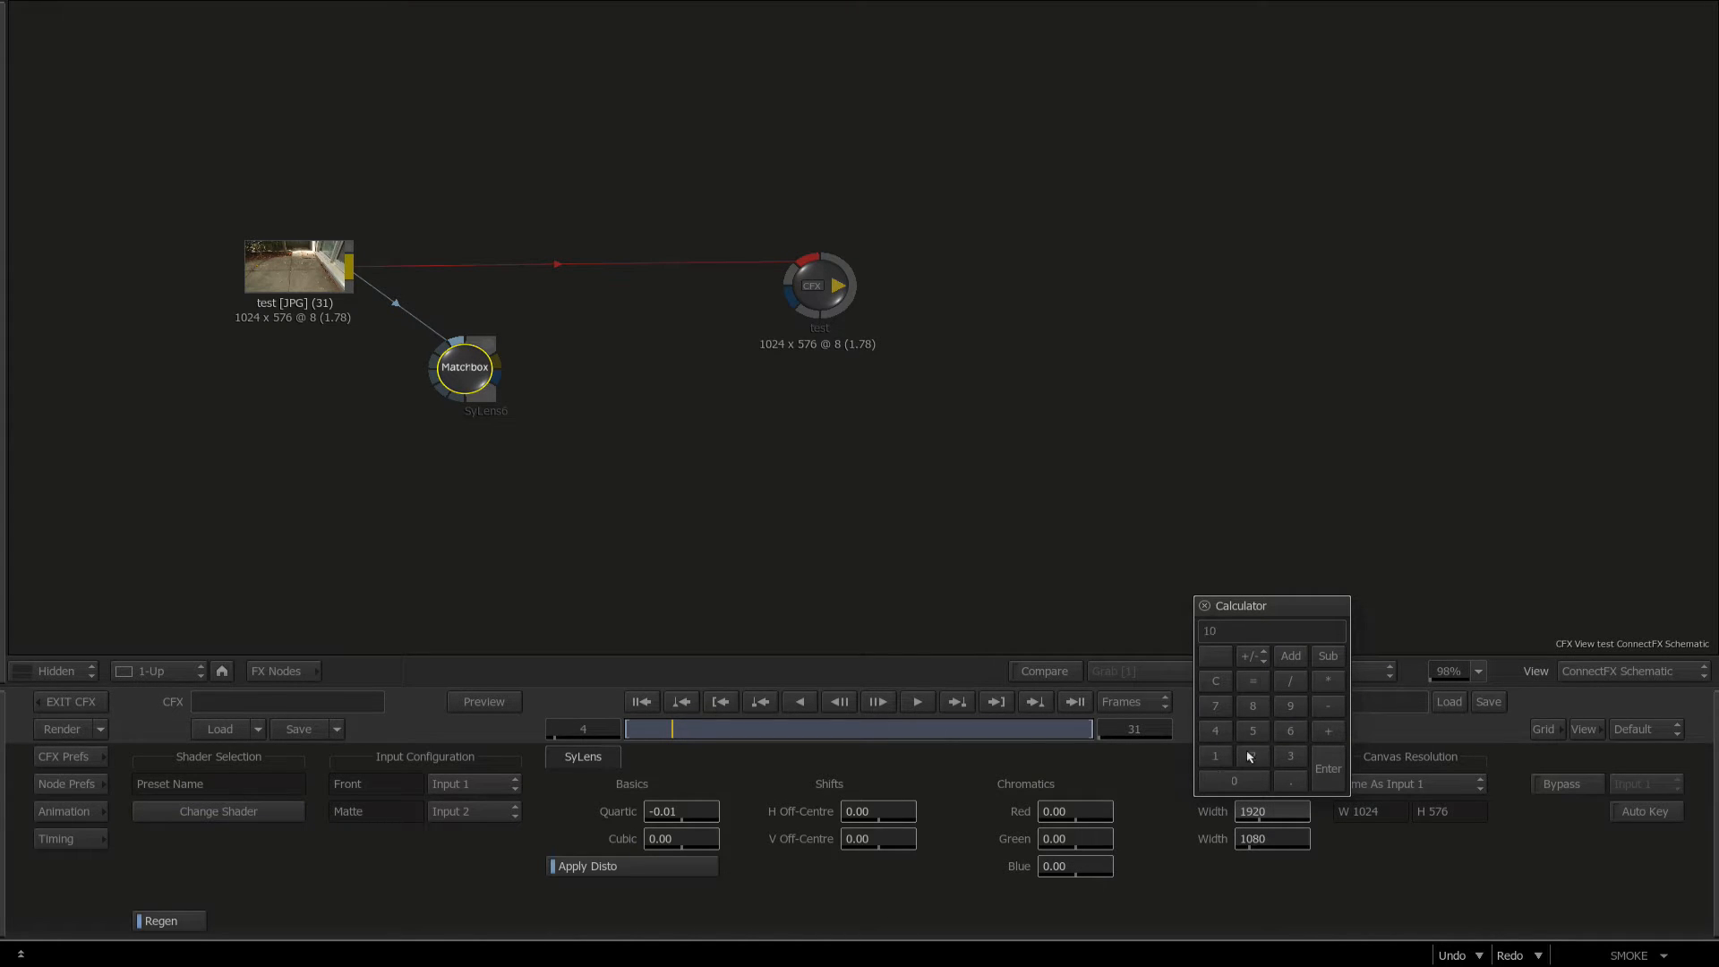
pyautogui.click(1266, 837)
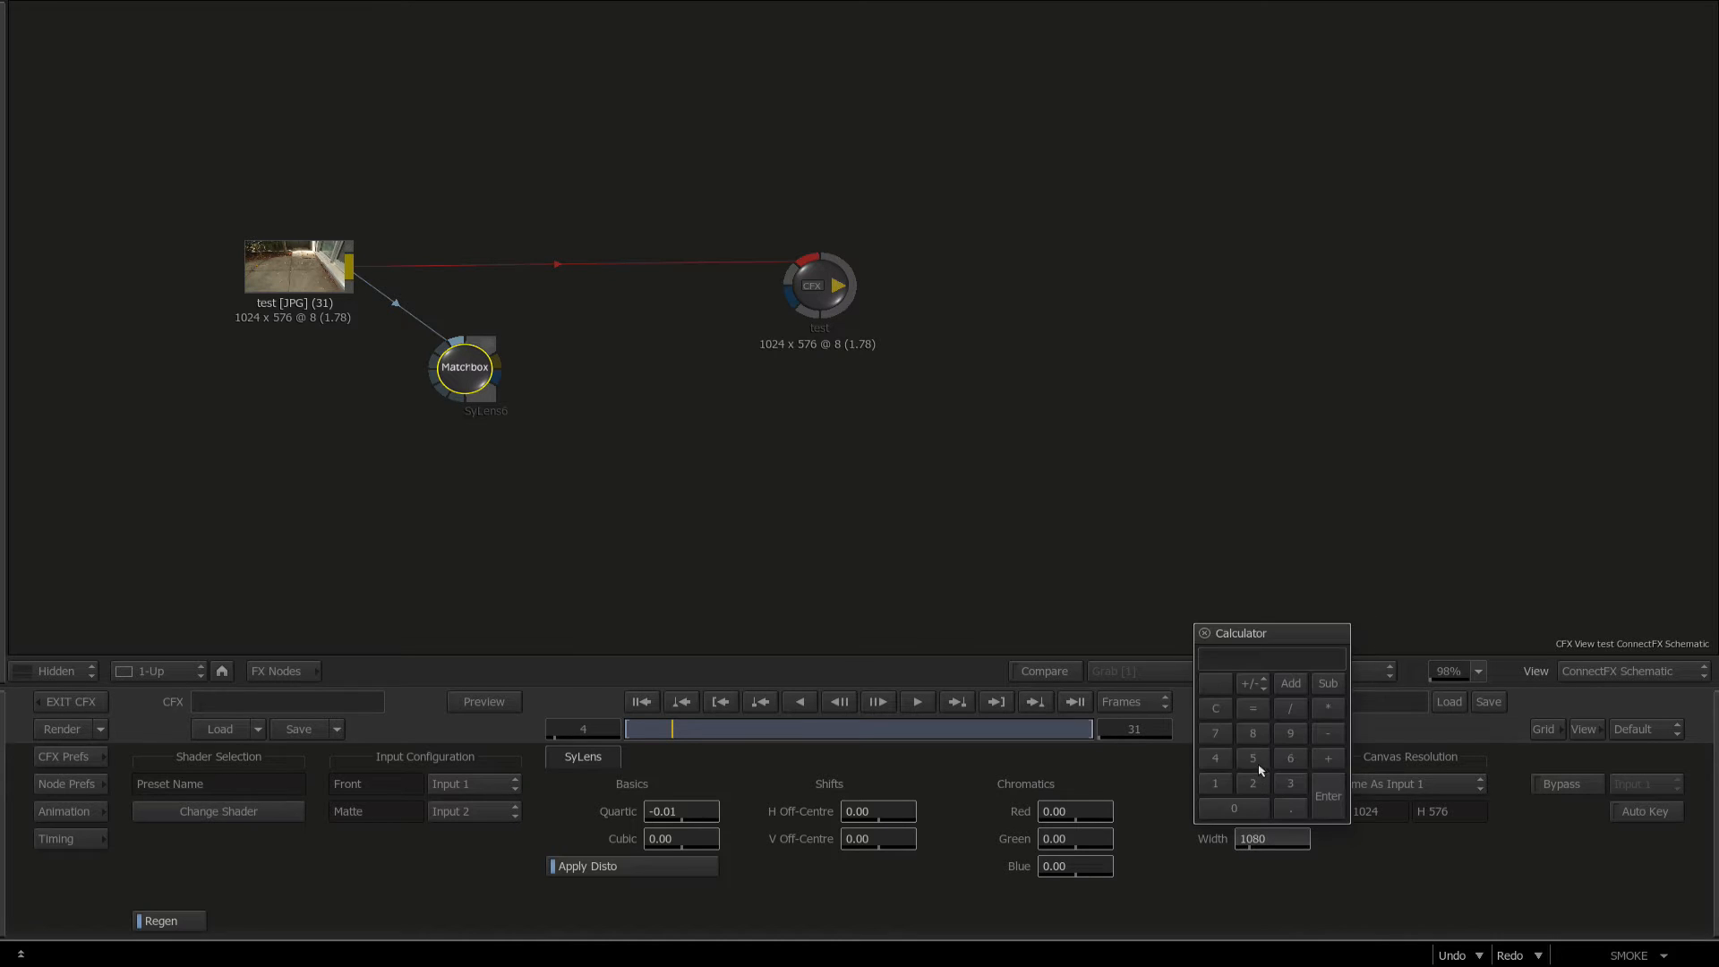
pyautogui.press('Return')
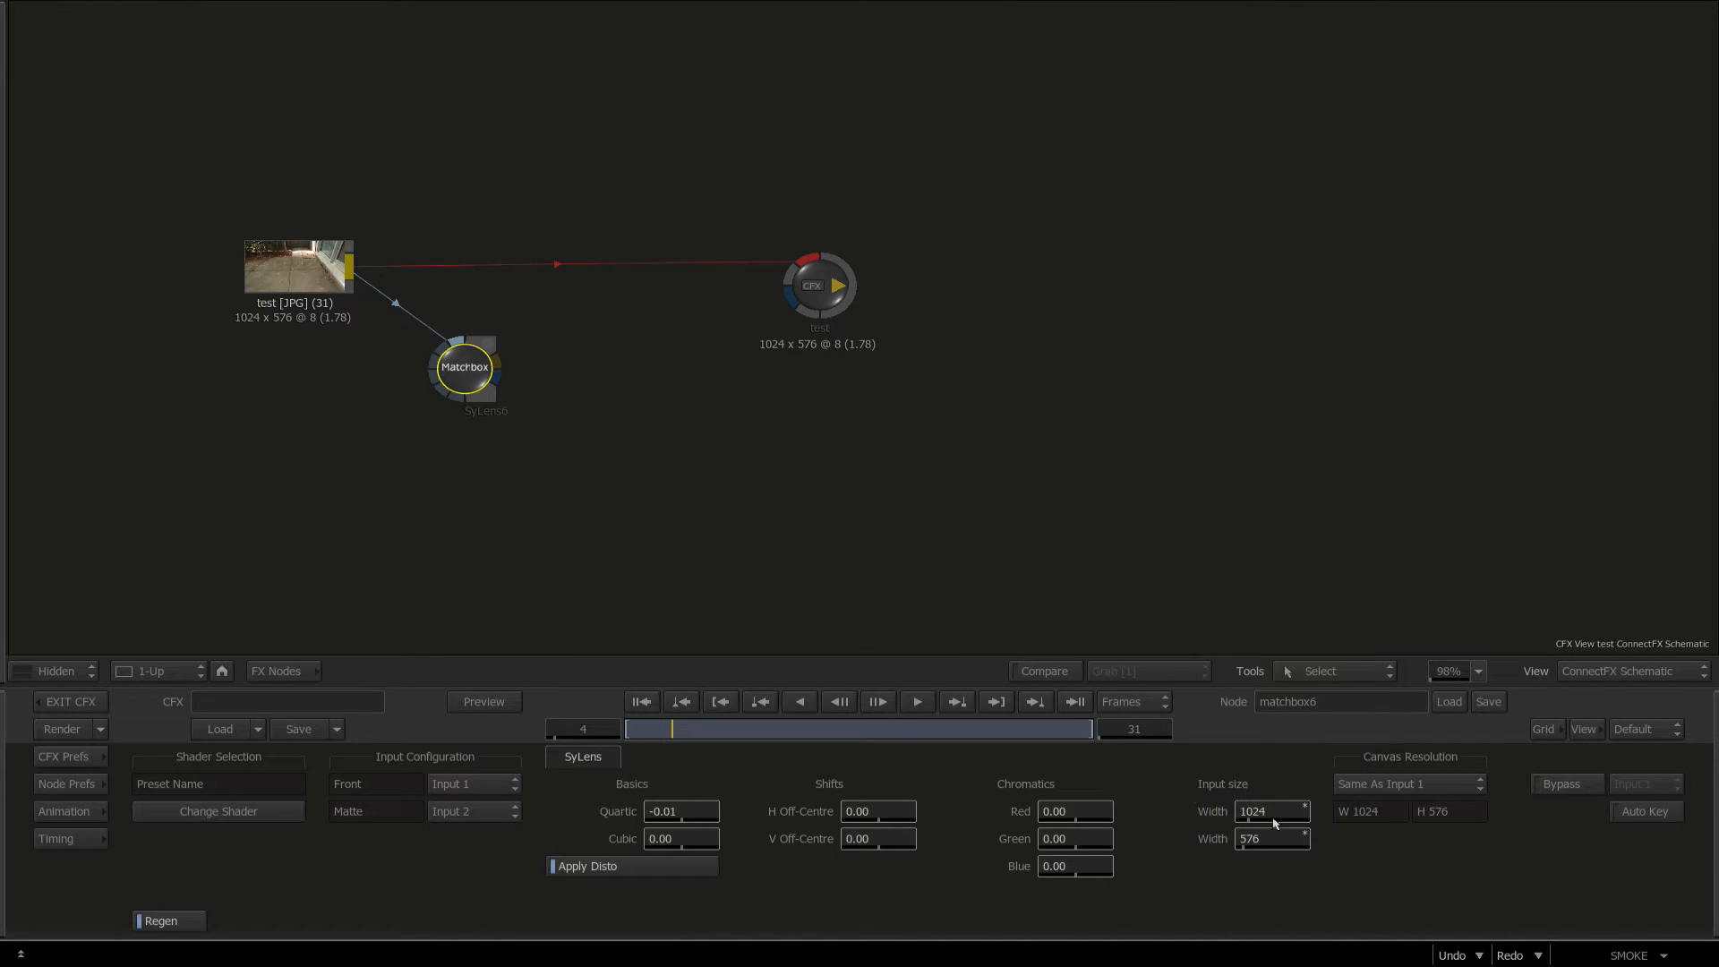
pyautogui.moveTo(478, 377); pyautogui.dragTo(504, 397)
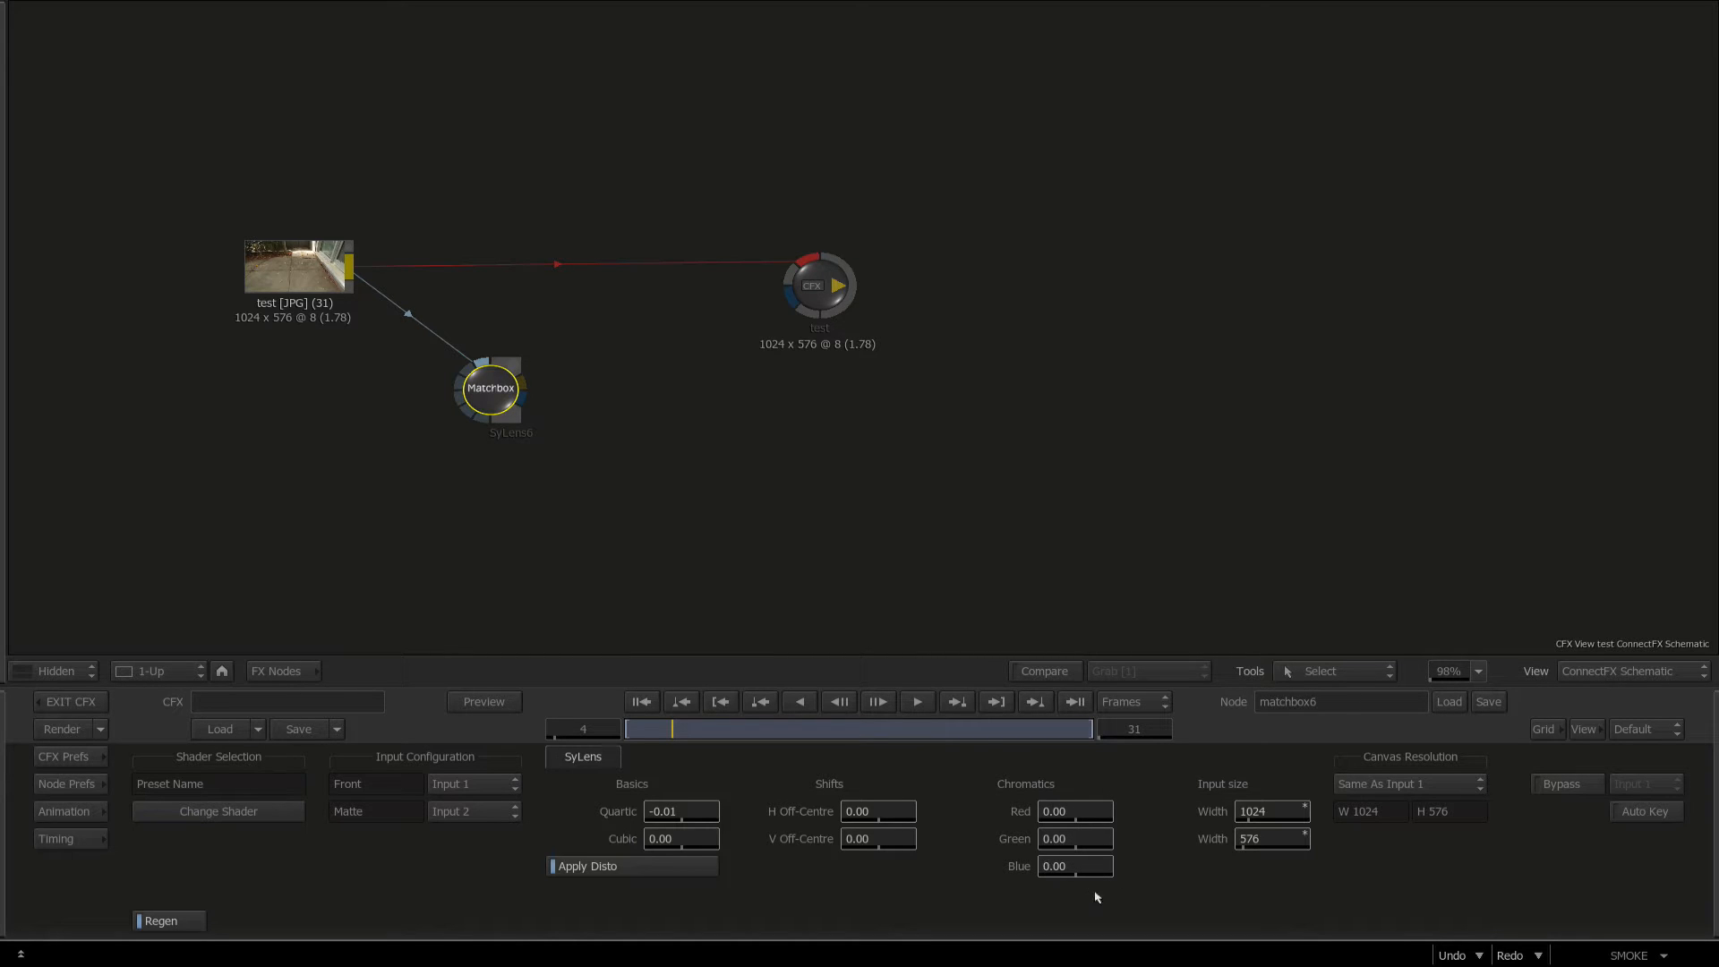
# Recheck the distortion value in SynthEyes, return to Smoke and set the SyLens Quartic value to -0.00928.
pyautogui.moveTo(486, 394); pyautogui.dragTo(491, 399)
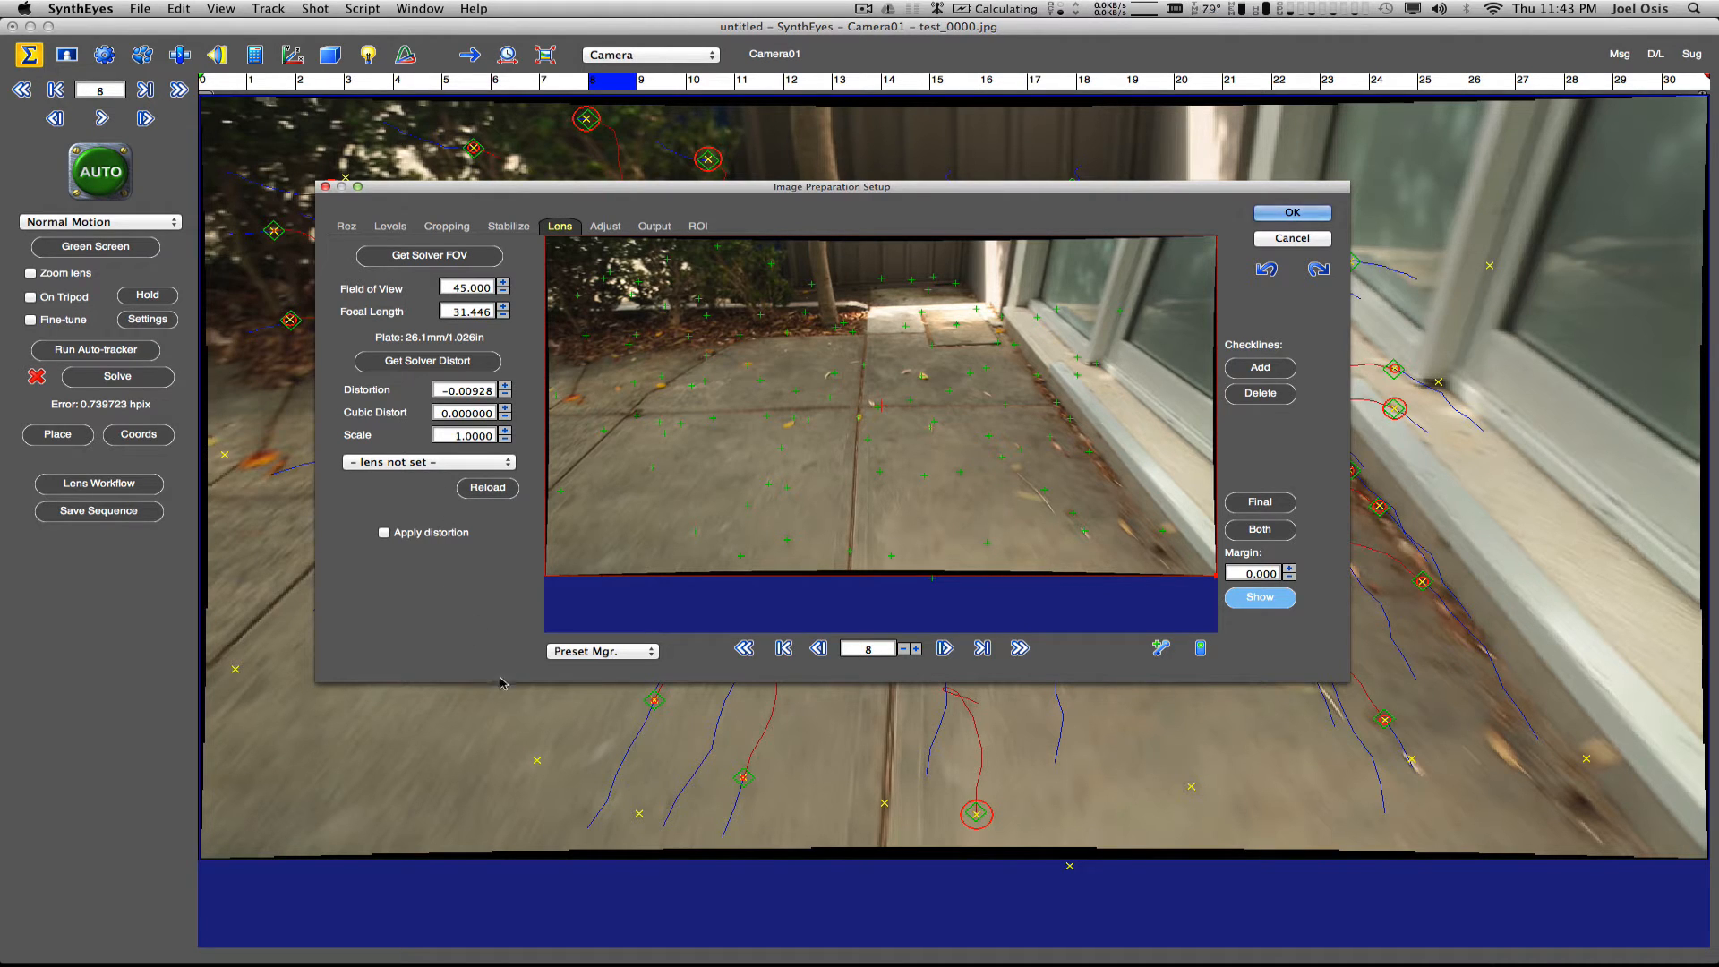
pyautogui.press('super+Tab')
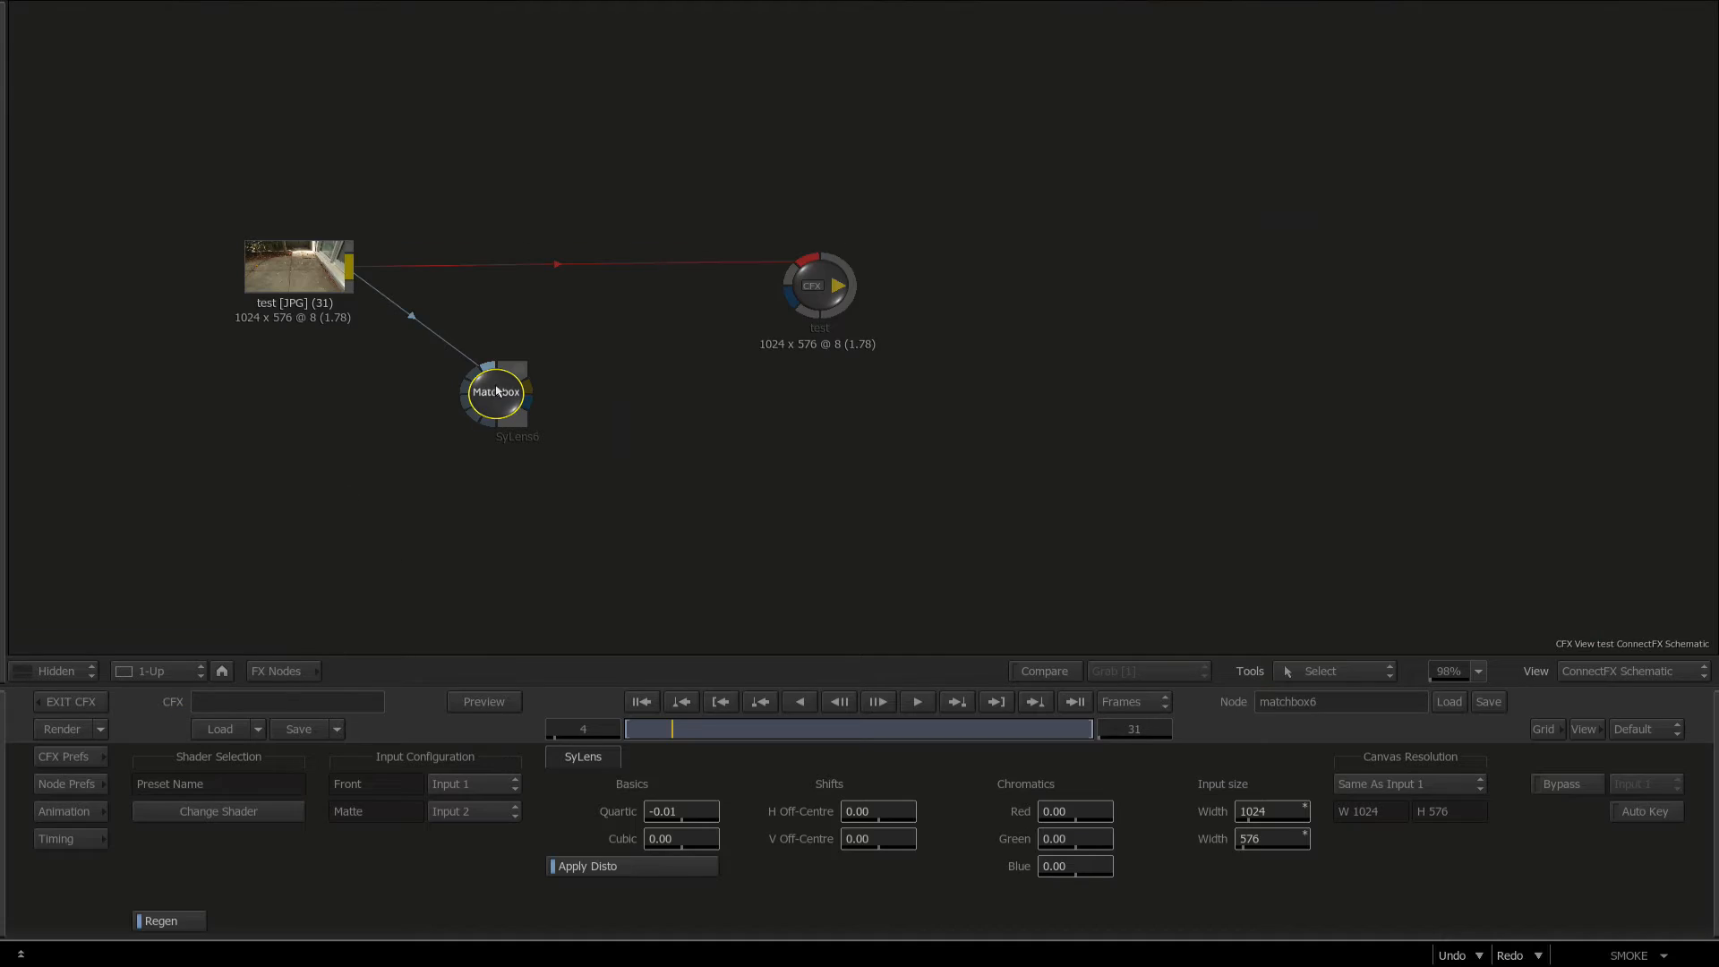
pyautogui.click(688, 812)
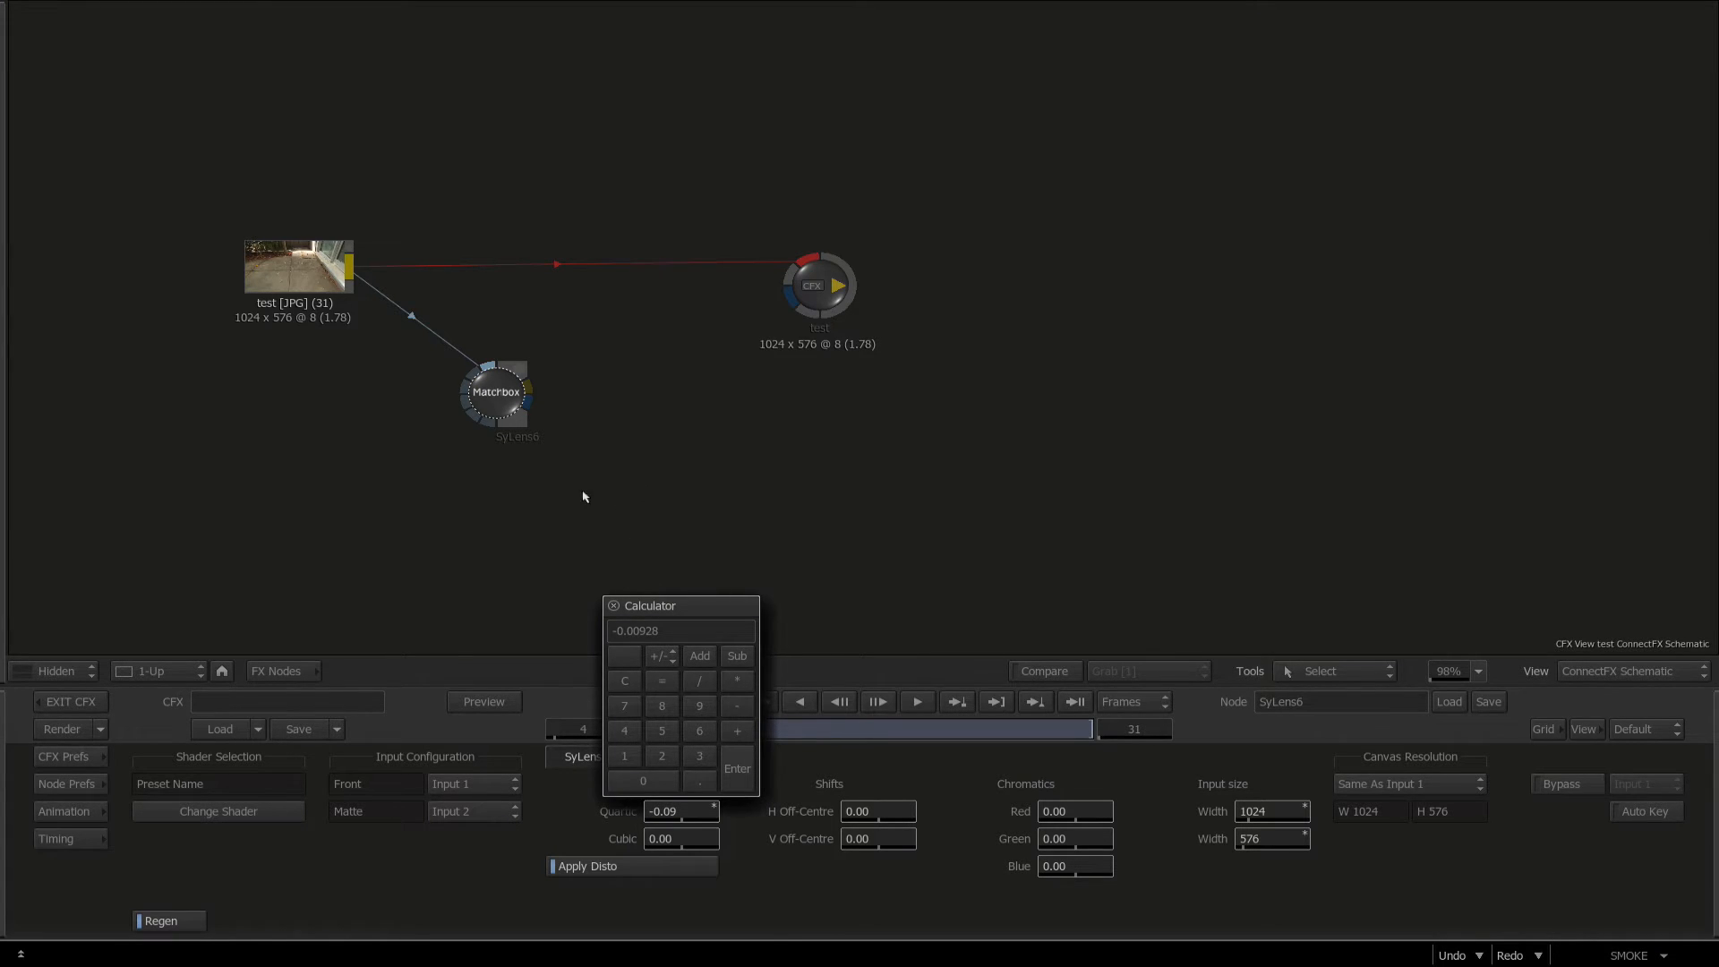
pyautogui.press('Return')
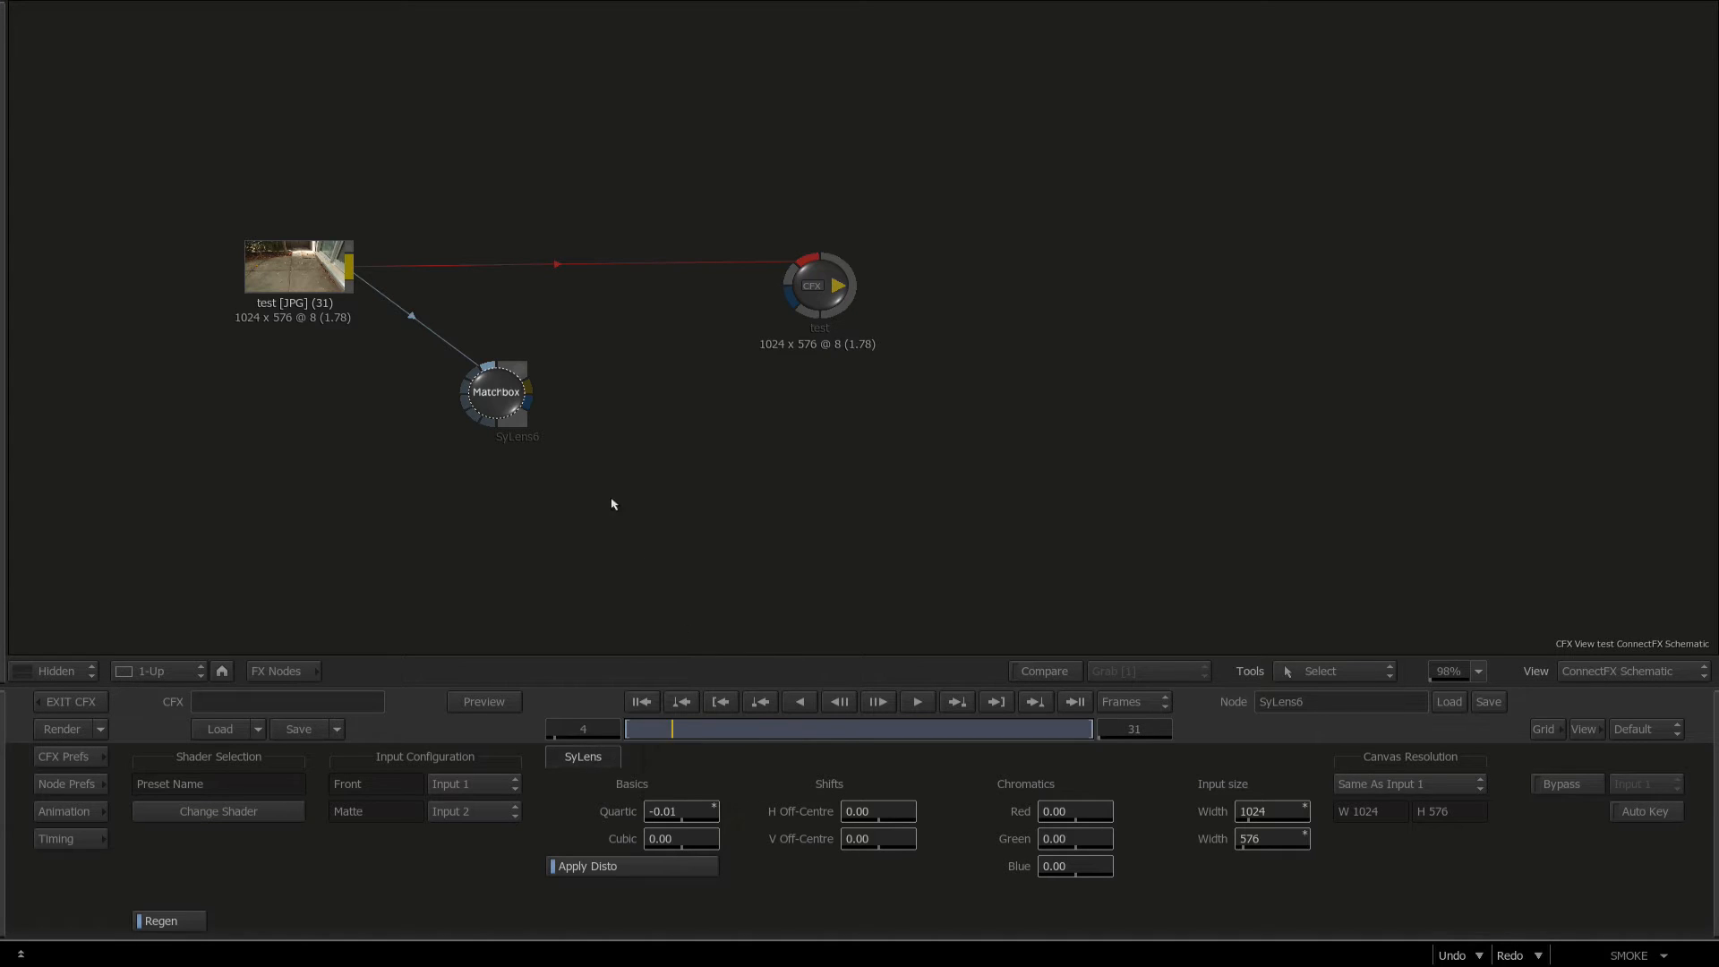
# Compare the SyLens result with its original input image by switching repeatedly between the two views.
pyautogui.moveTo(495, 408); pyautogui.dragTo(505, 413)
pyautogui.press('F4')
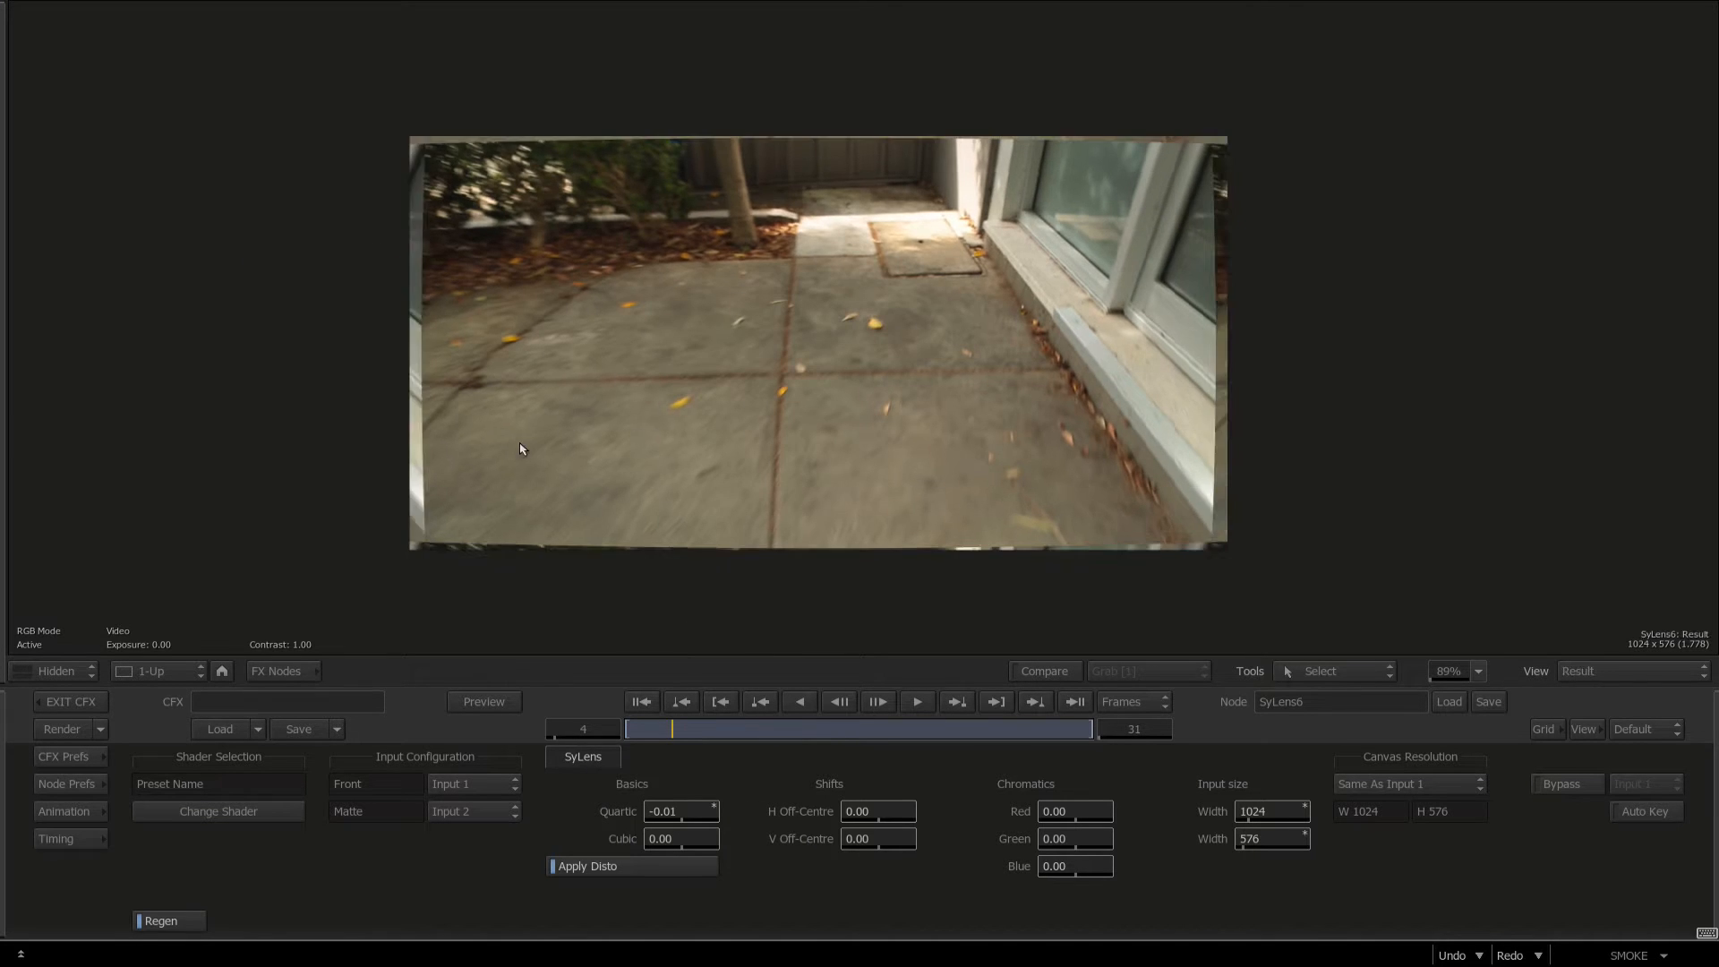
pyautogui.press('F1')
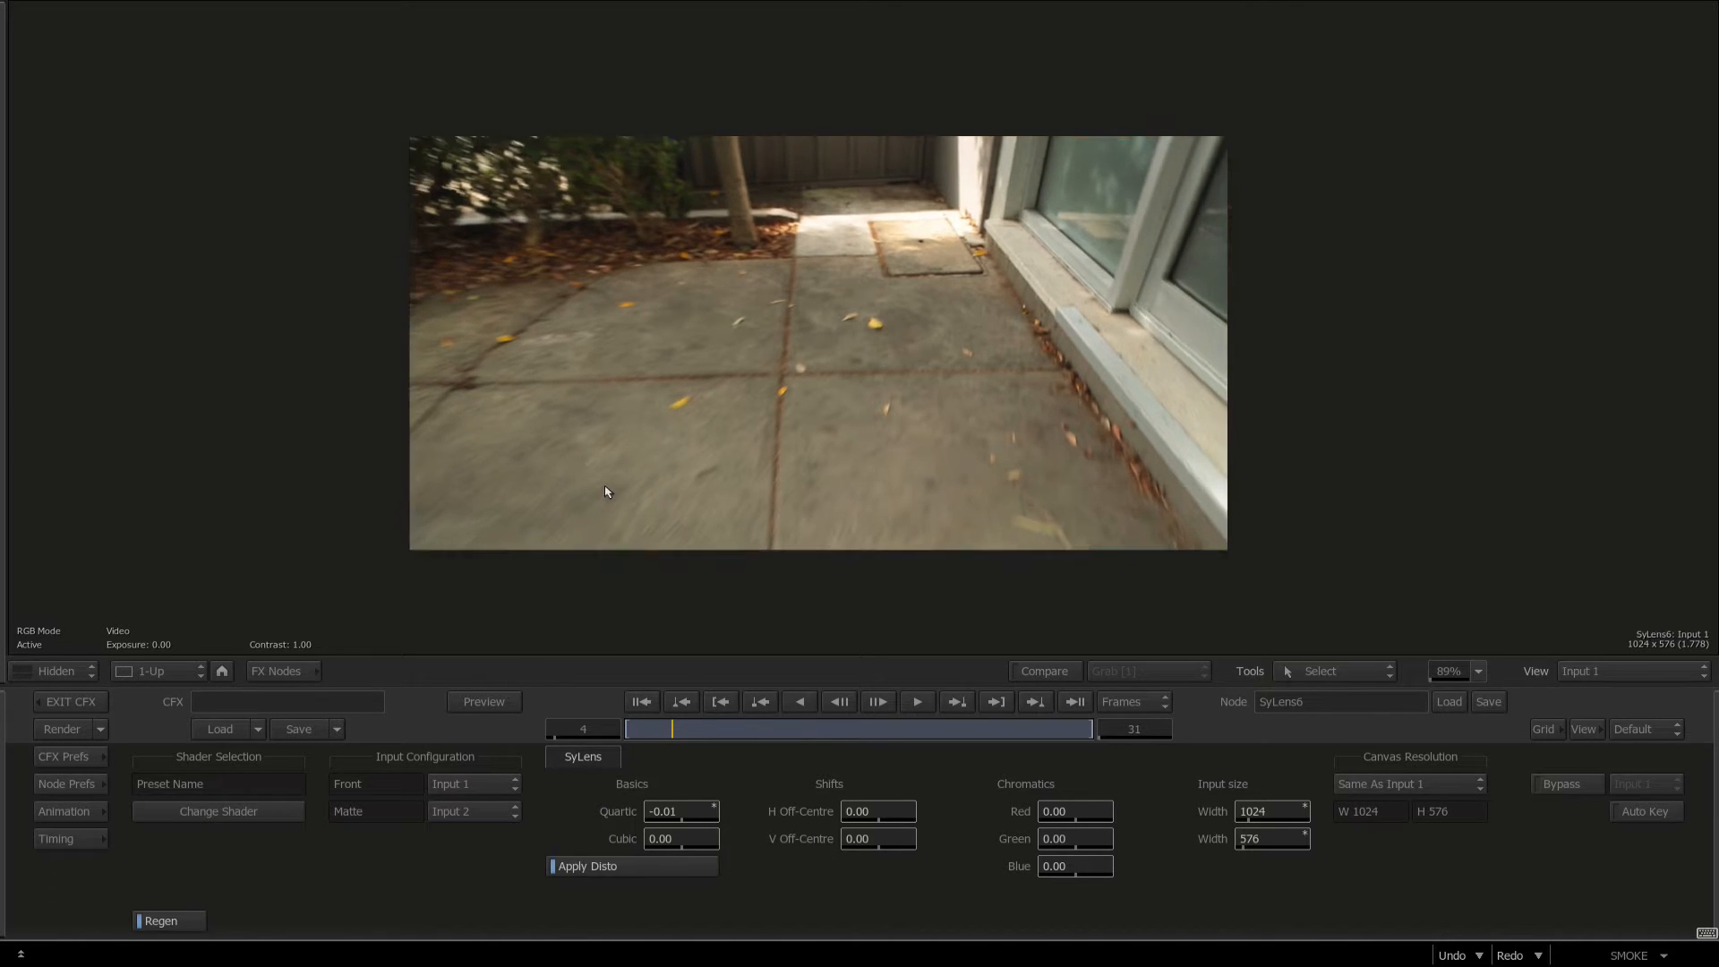
pyautogui.press('F4')
pyautogui.press('F1')
pyautogui.press('F4')
pyautogui.press('F1')
pyautogui.press('F4')
pyautogui.press('F1')
pyautogui.press('F4')
pyautogui.press('F1')
pyautogui.press('F4')
pyautogui.press('F1')
pyautogui.press('F4')
pyautogui.press('F1')
pyautogui.press('F4')
pyautogui.press('F1')
pyautogui.press('F4')
pyautogui.press('F1')
pyautogui.press('F4')
pyautogui.press('F1')
pyautogui.press('F4')
pyautogui.press('F1')
pyautogui.press('F4')
pyautogui.press('F1')
# Show the SyLens result and turn off Apply Disto so the shader undistorts the image.
pyautogui.press('F4')
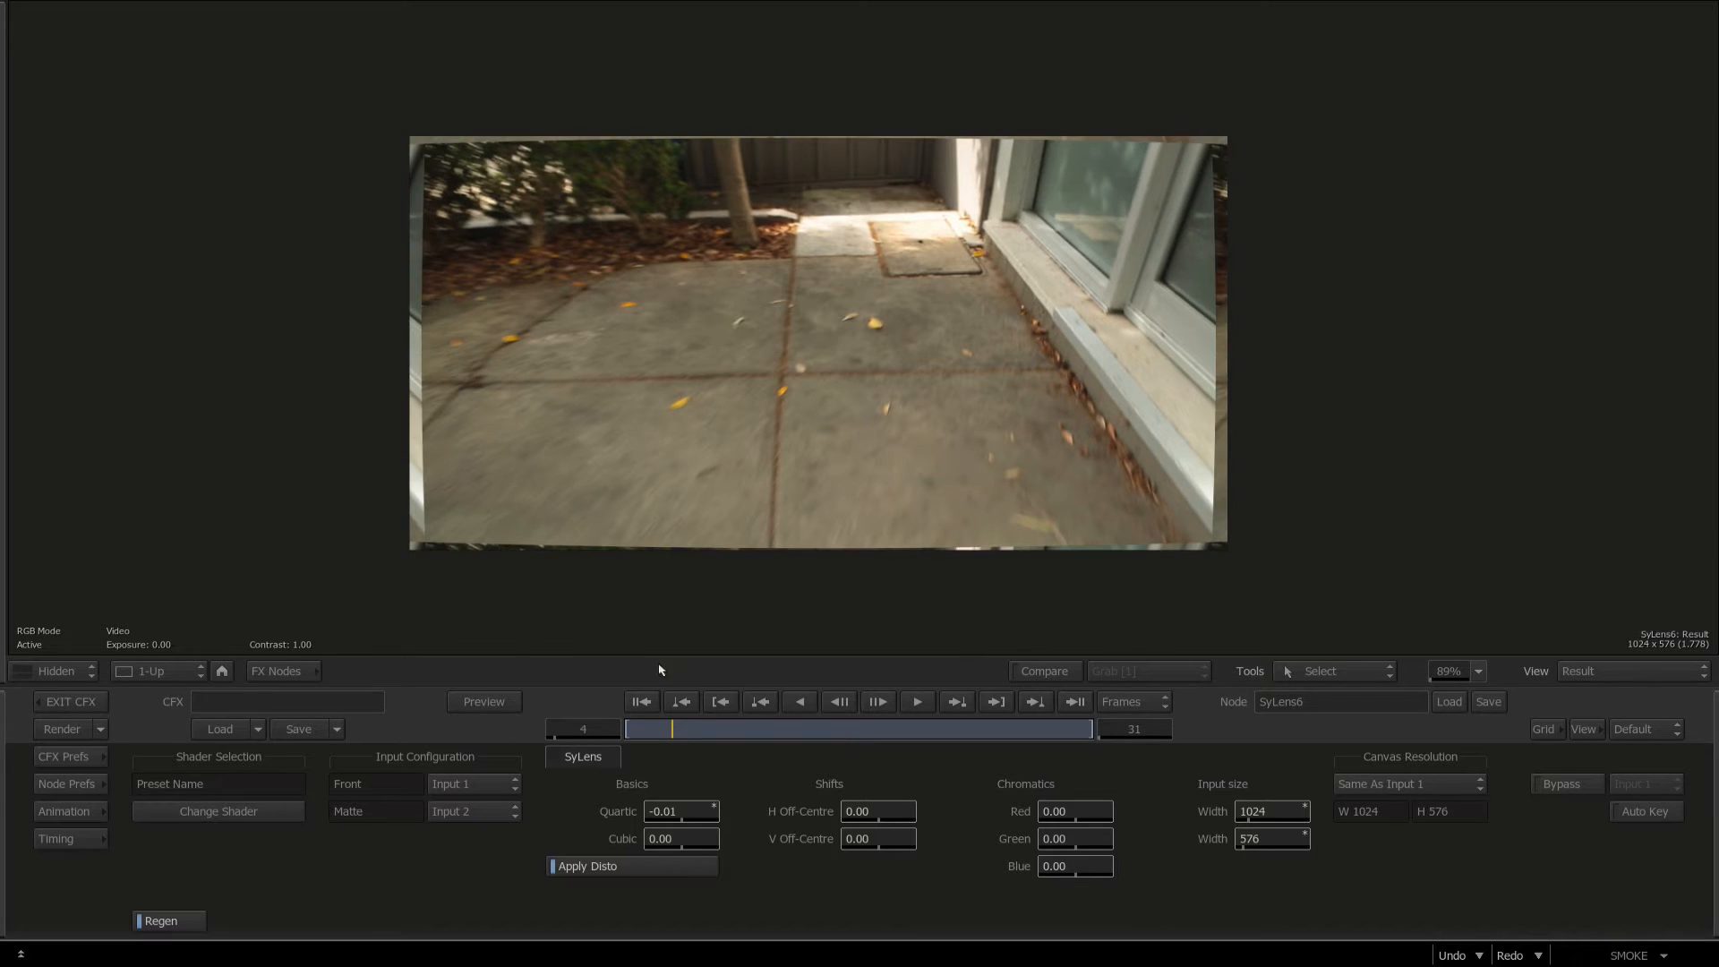
pyautogui.click(567, 867)
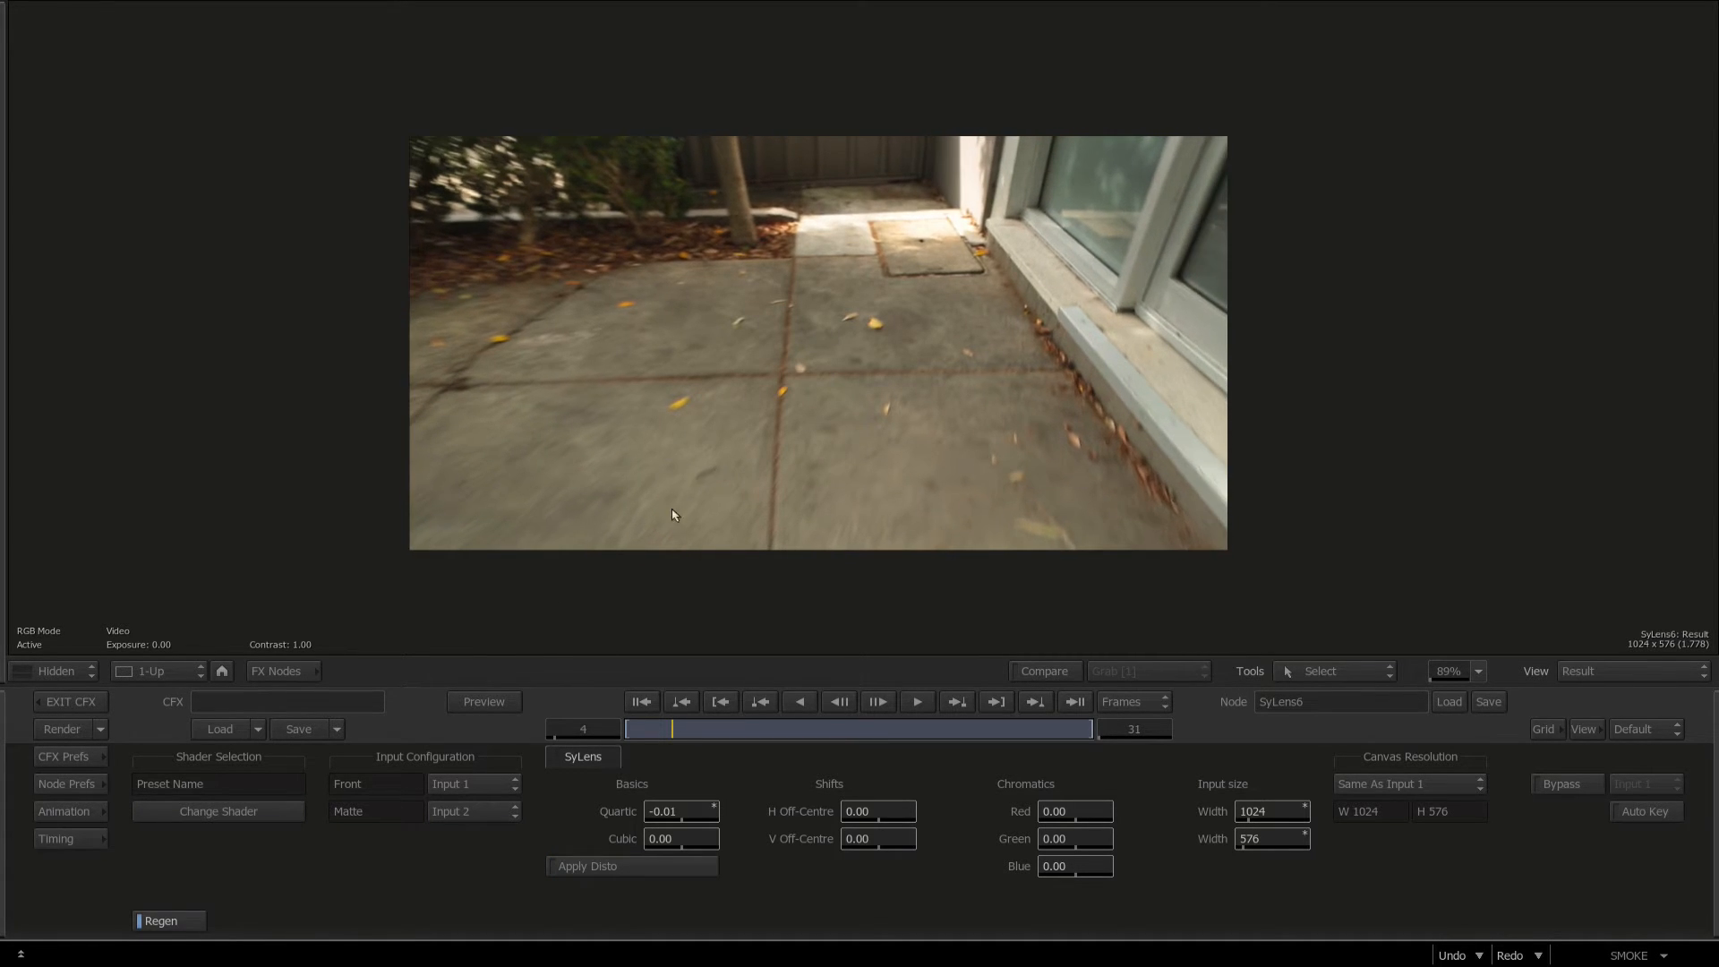
# Add an Action node to the ConnectFX schematic and load the setup named 2 from the lenspart2 folder into it.
pyautogui.click(266, 673)
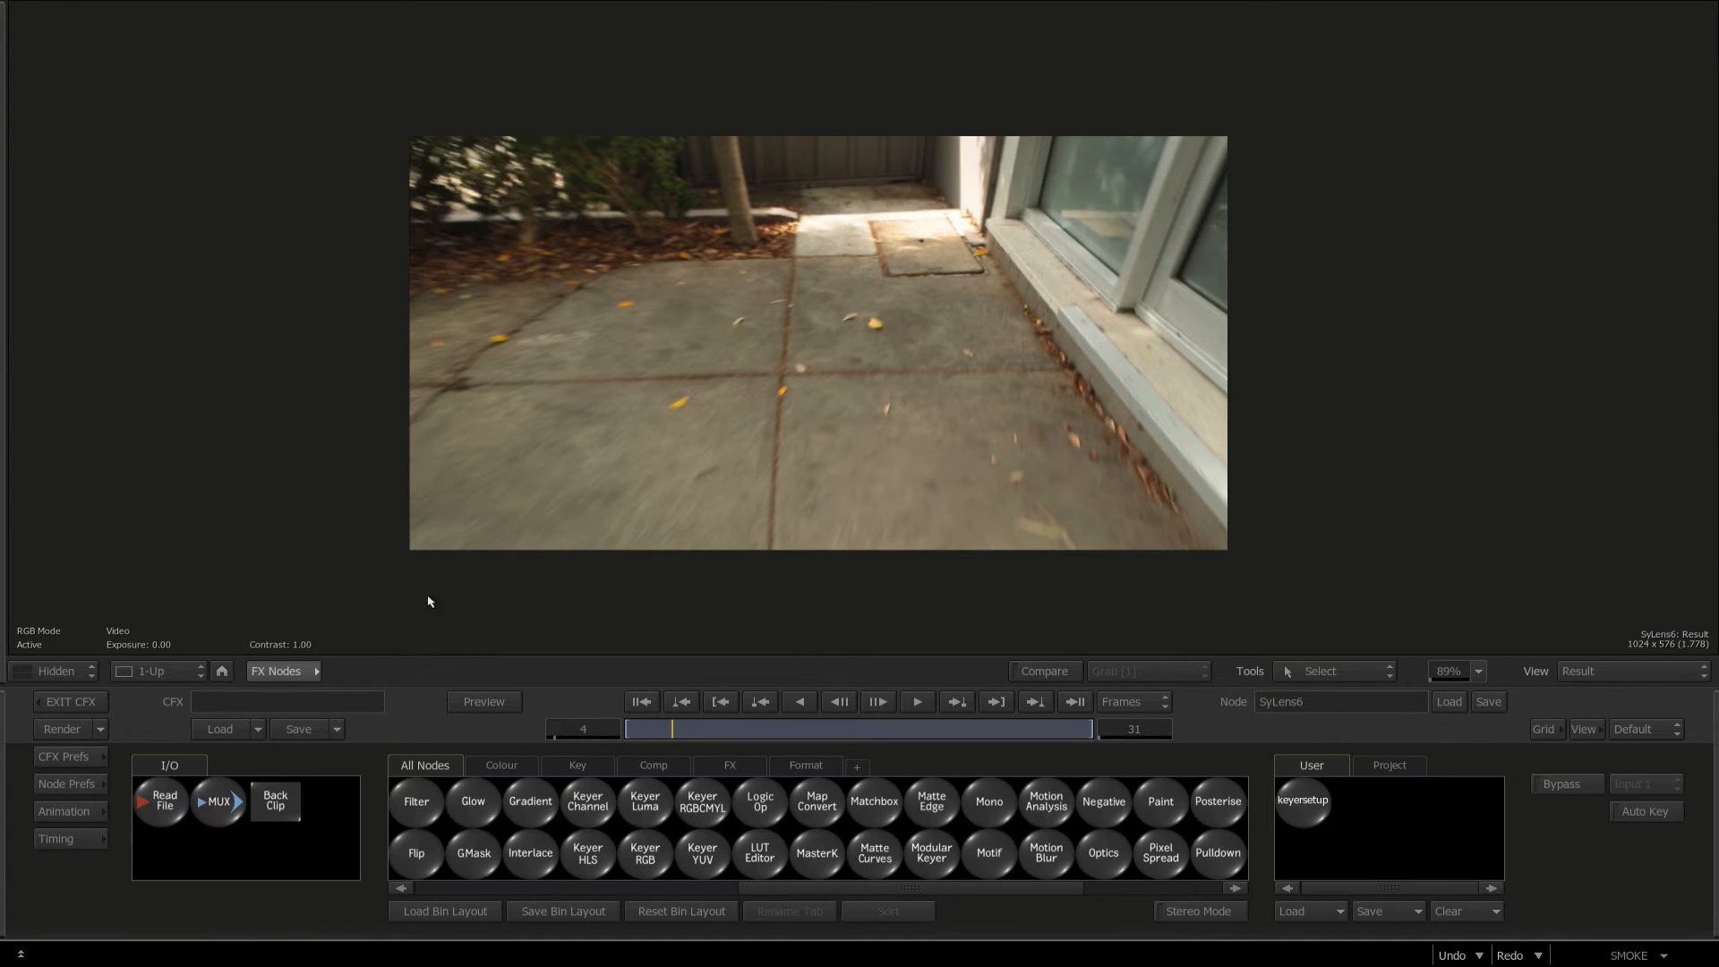
pyautogui.press('Escape')
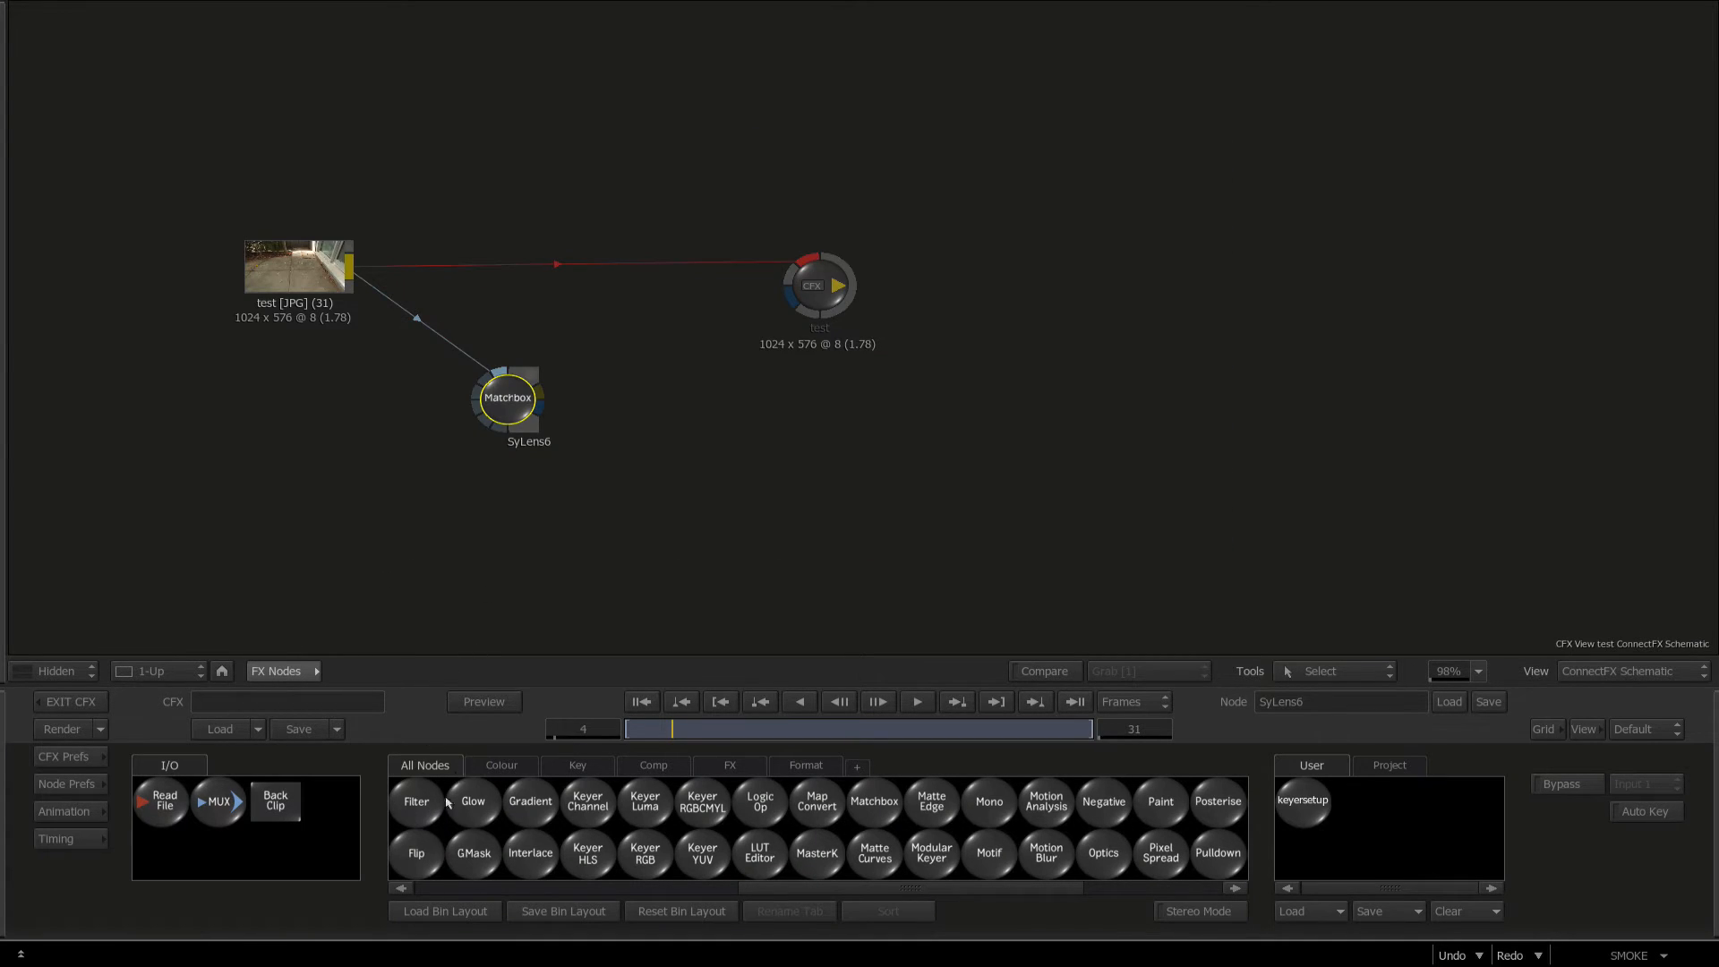
pyautogui.press('a')
pyautogui.moveTo(476, 799); pyautogui.dragTo(685, 466)
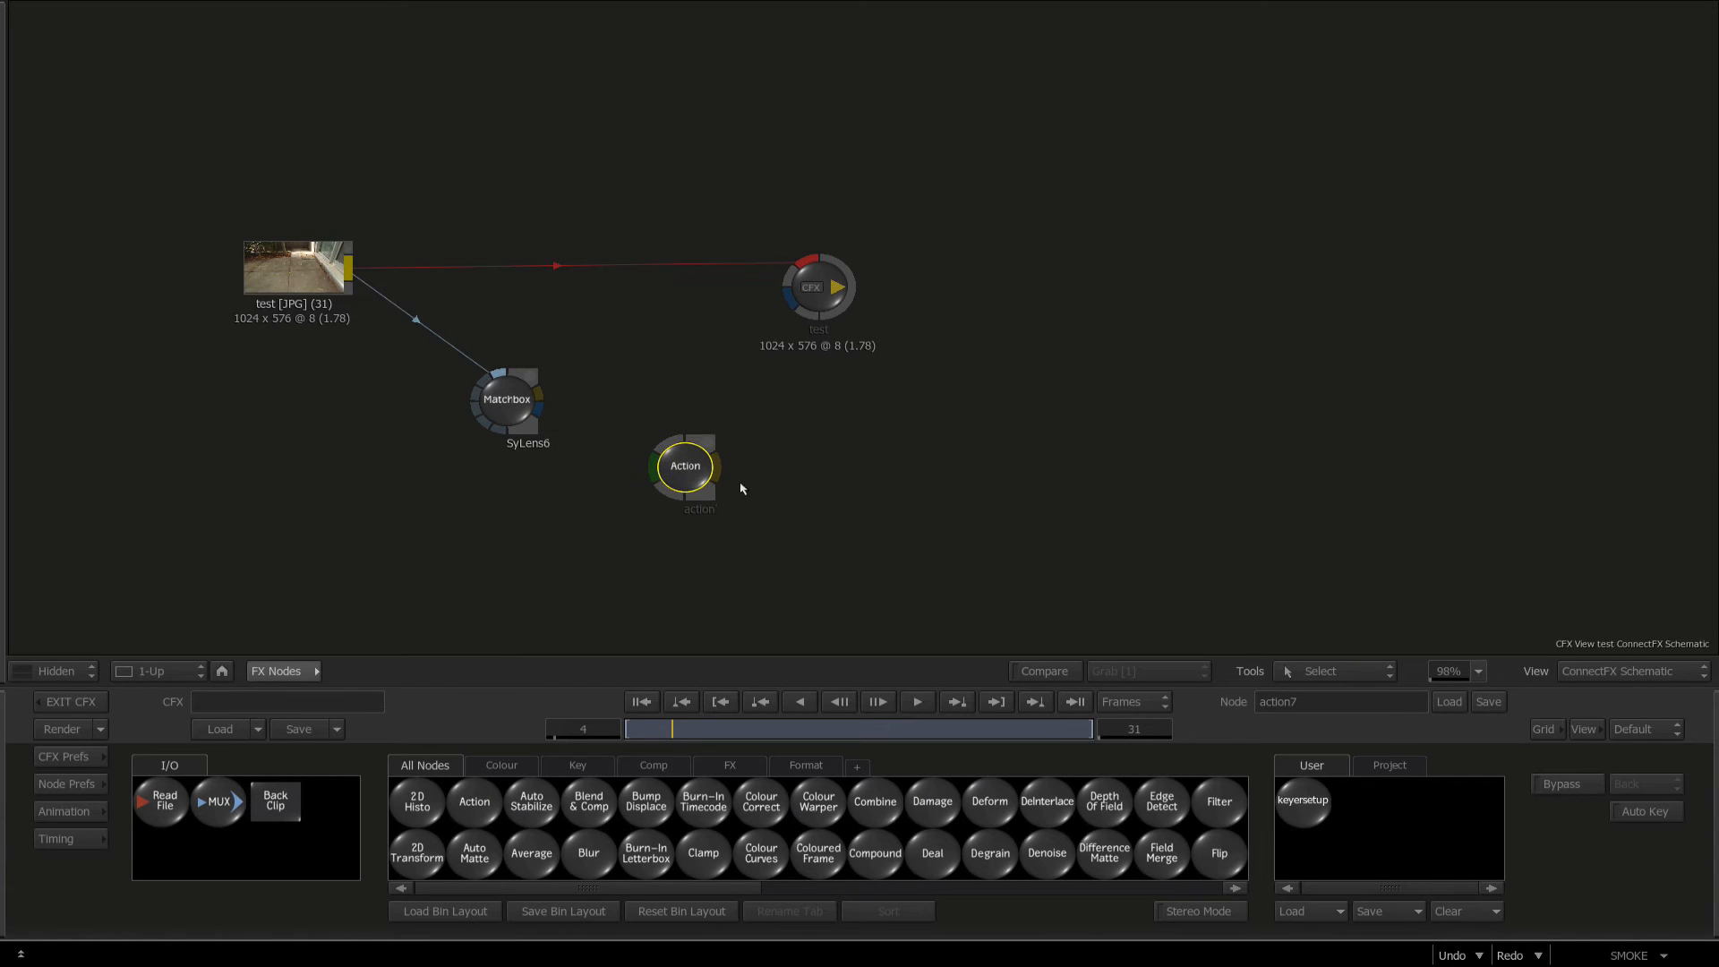
pyautogui.click(1450, 703)
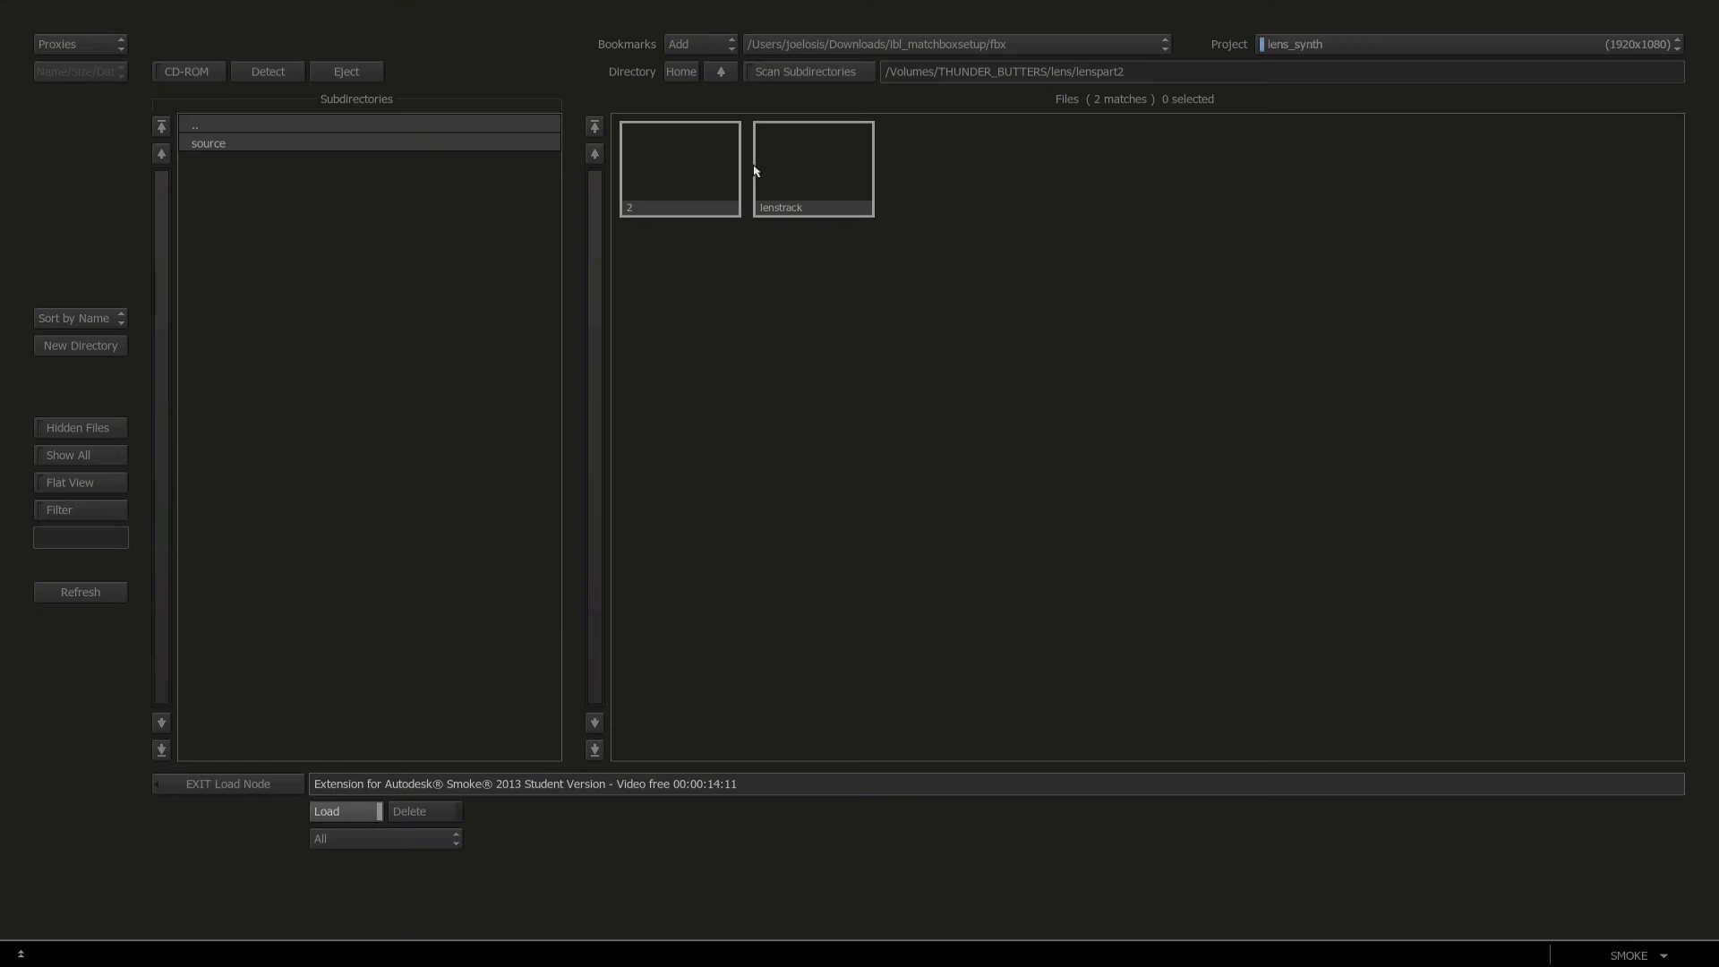
pyautogui.click(685, 215)
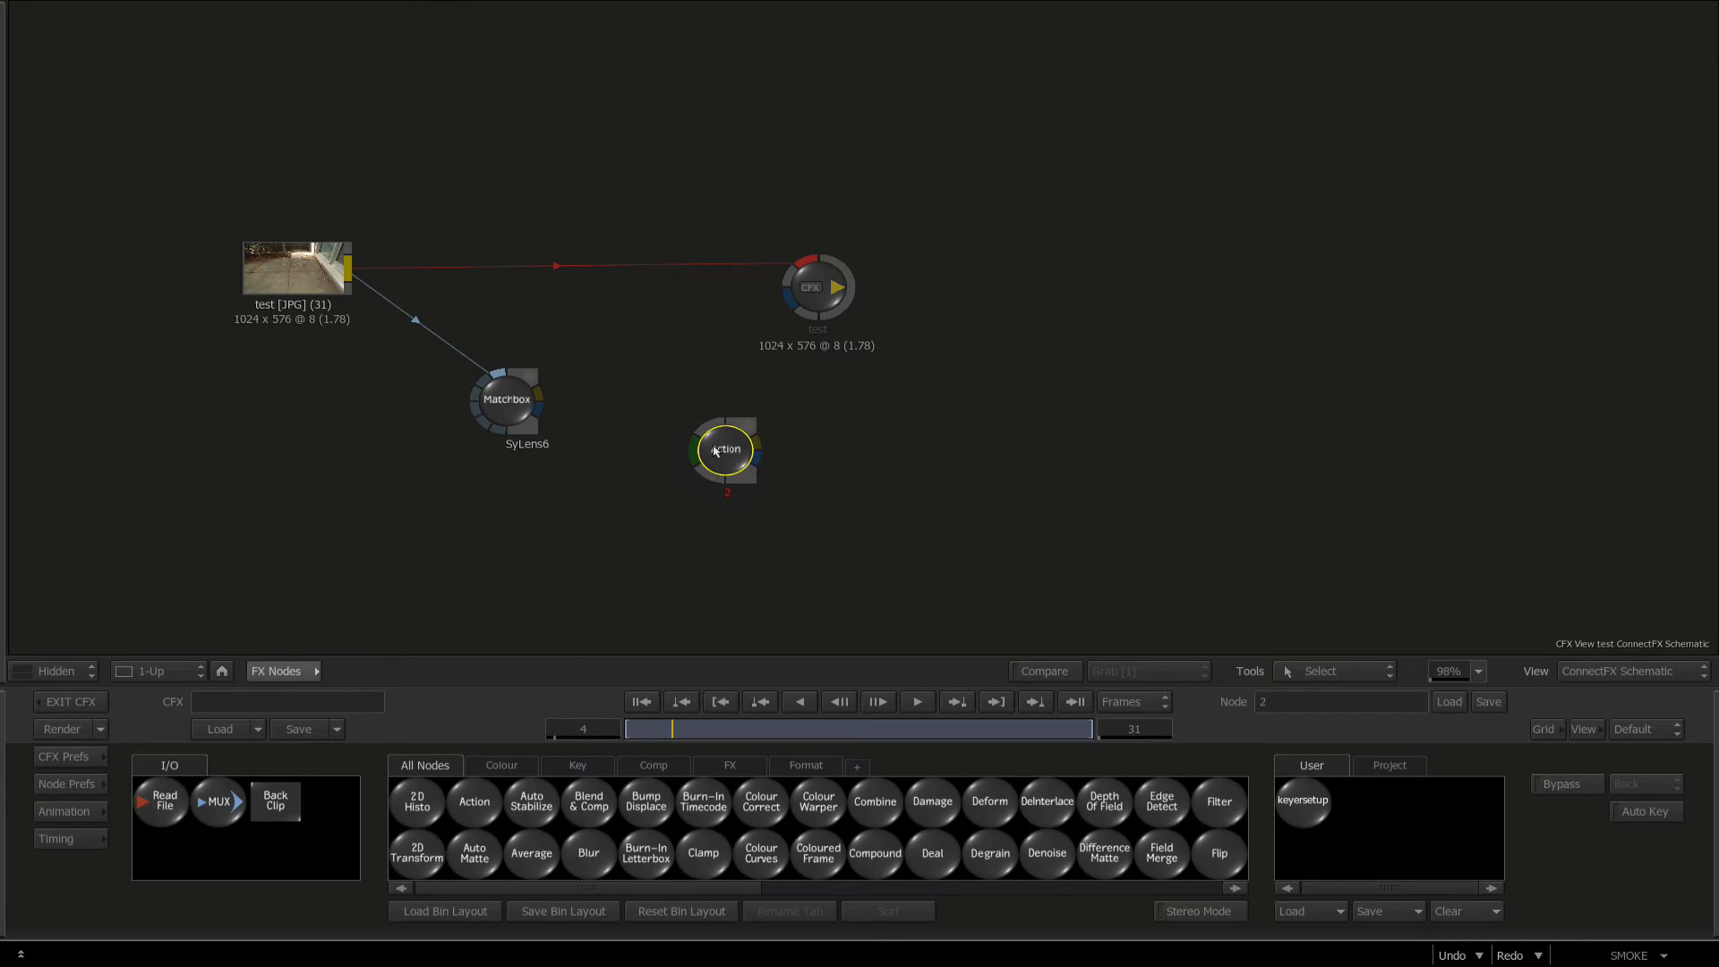
# Check the Action node's rendering resolution and give SyLens a custom canvas resolution of 1072 by 602.
pyautogui.doubleClick(716, 450)
pyautogui.click(72, 786)
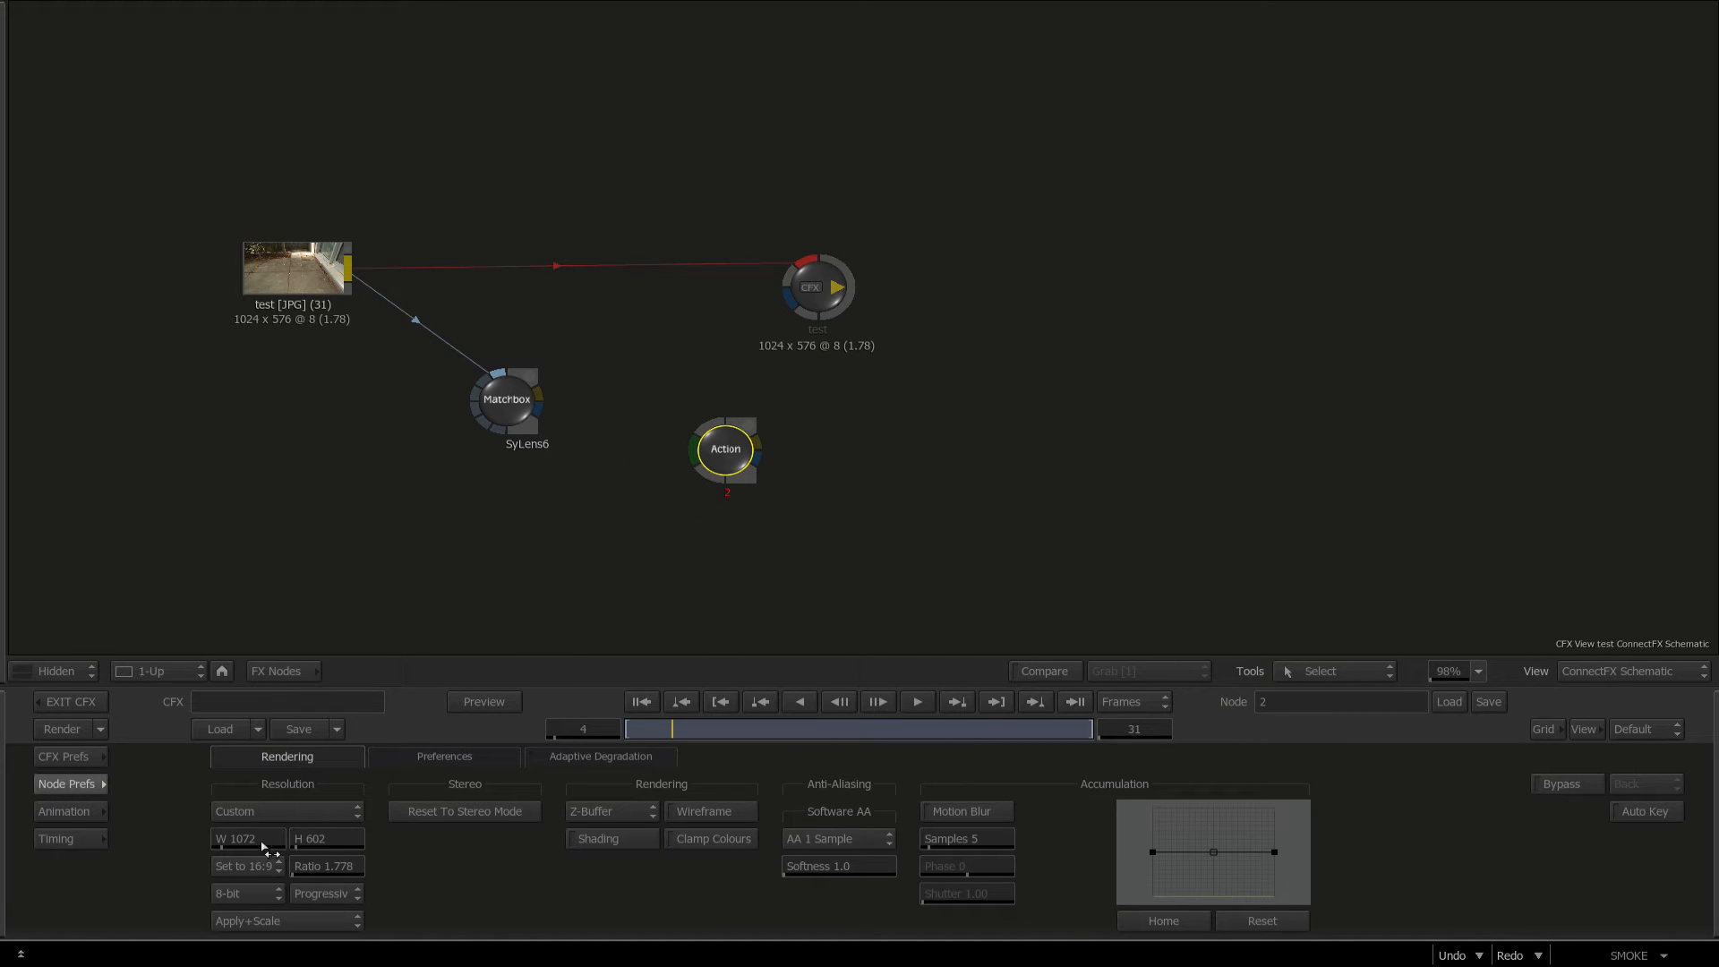
pyautogui.click(499, 409)
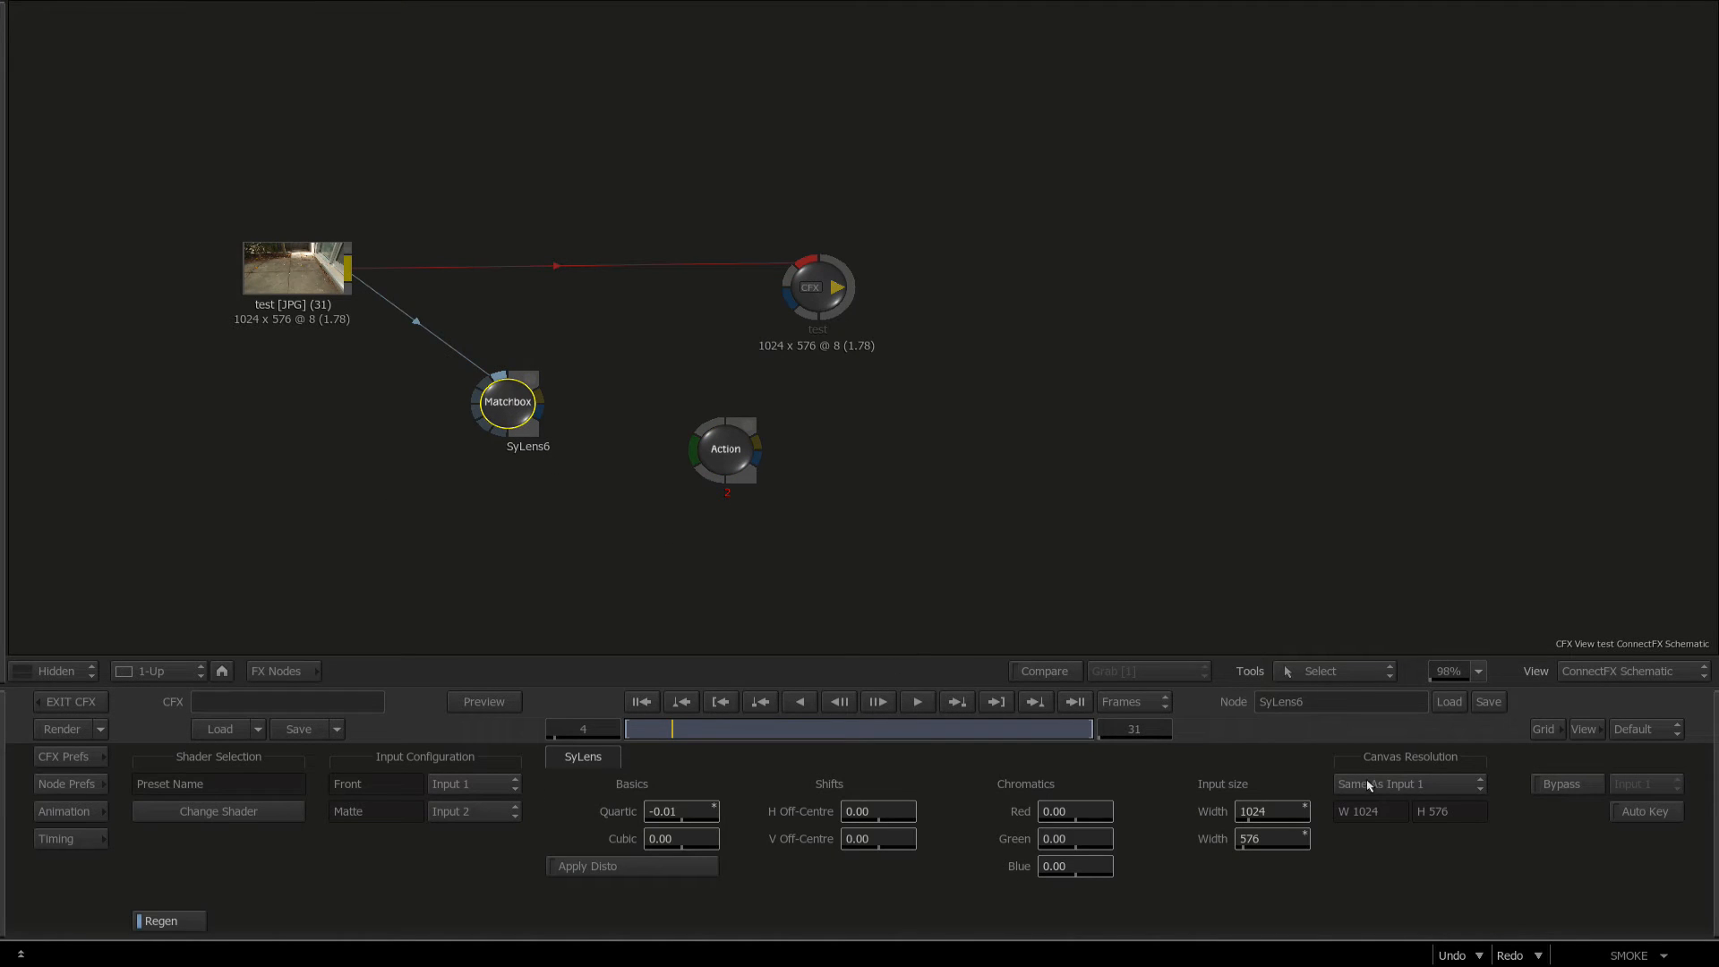
pyautogui.click(1368, 785)
pyautogui.click(1369, 808)
pyautogui.click(1361, 842)
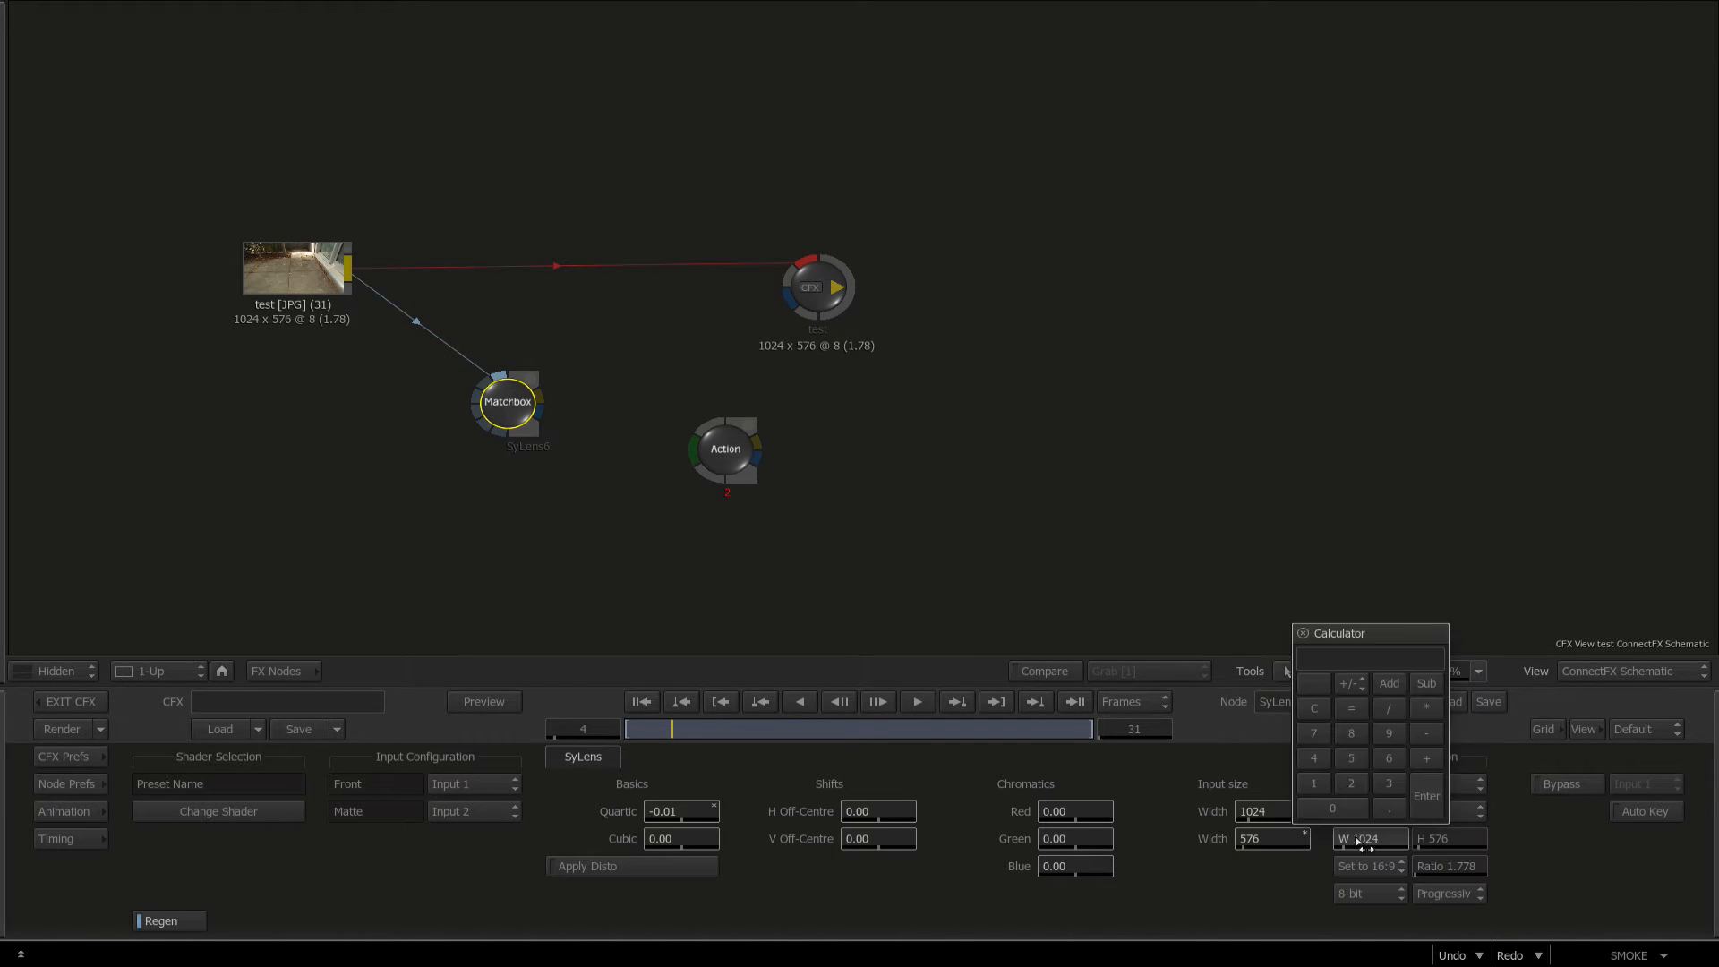
pyautogui.write('1072')
pyautogui.click(1370, 841)
pyautogui.press('Return')
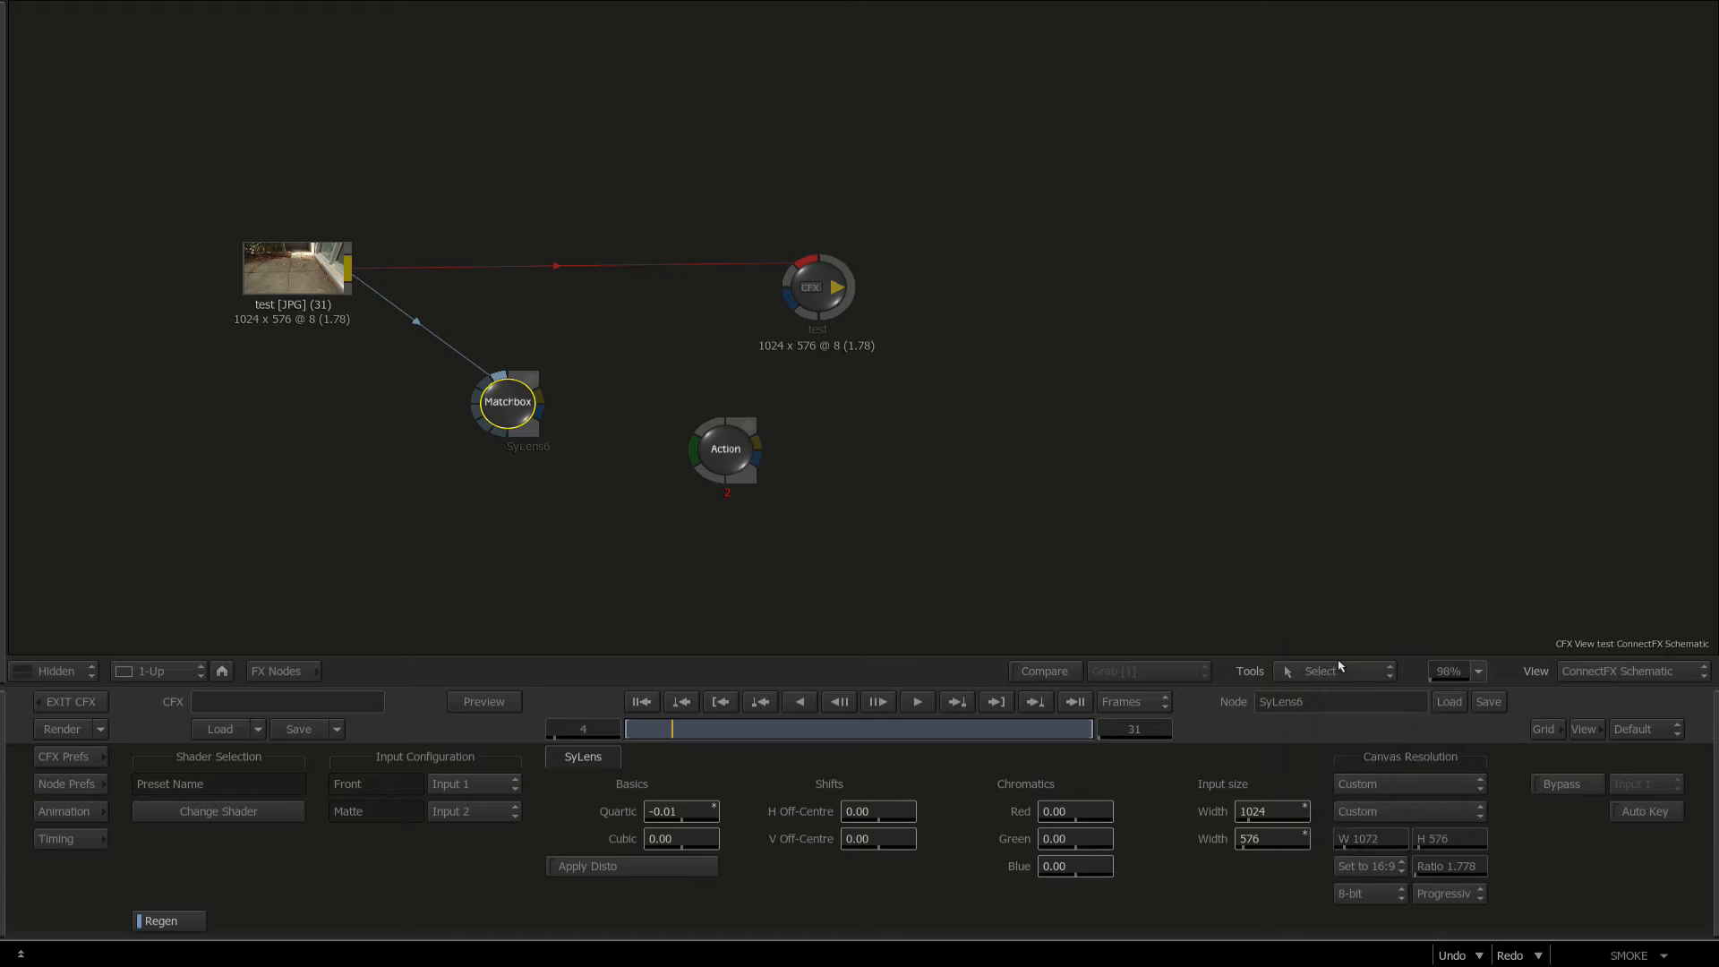
pyautogui.click(1423, 839)
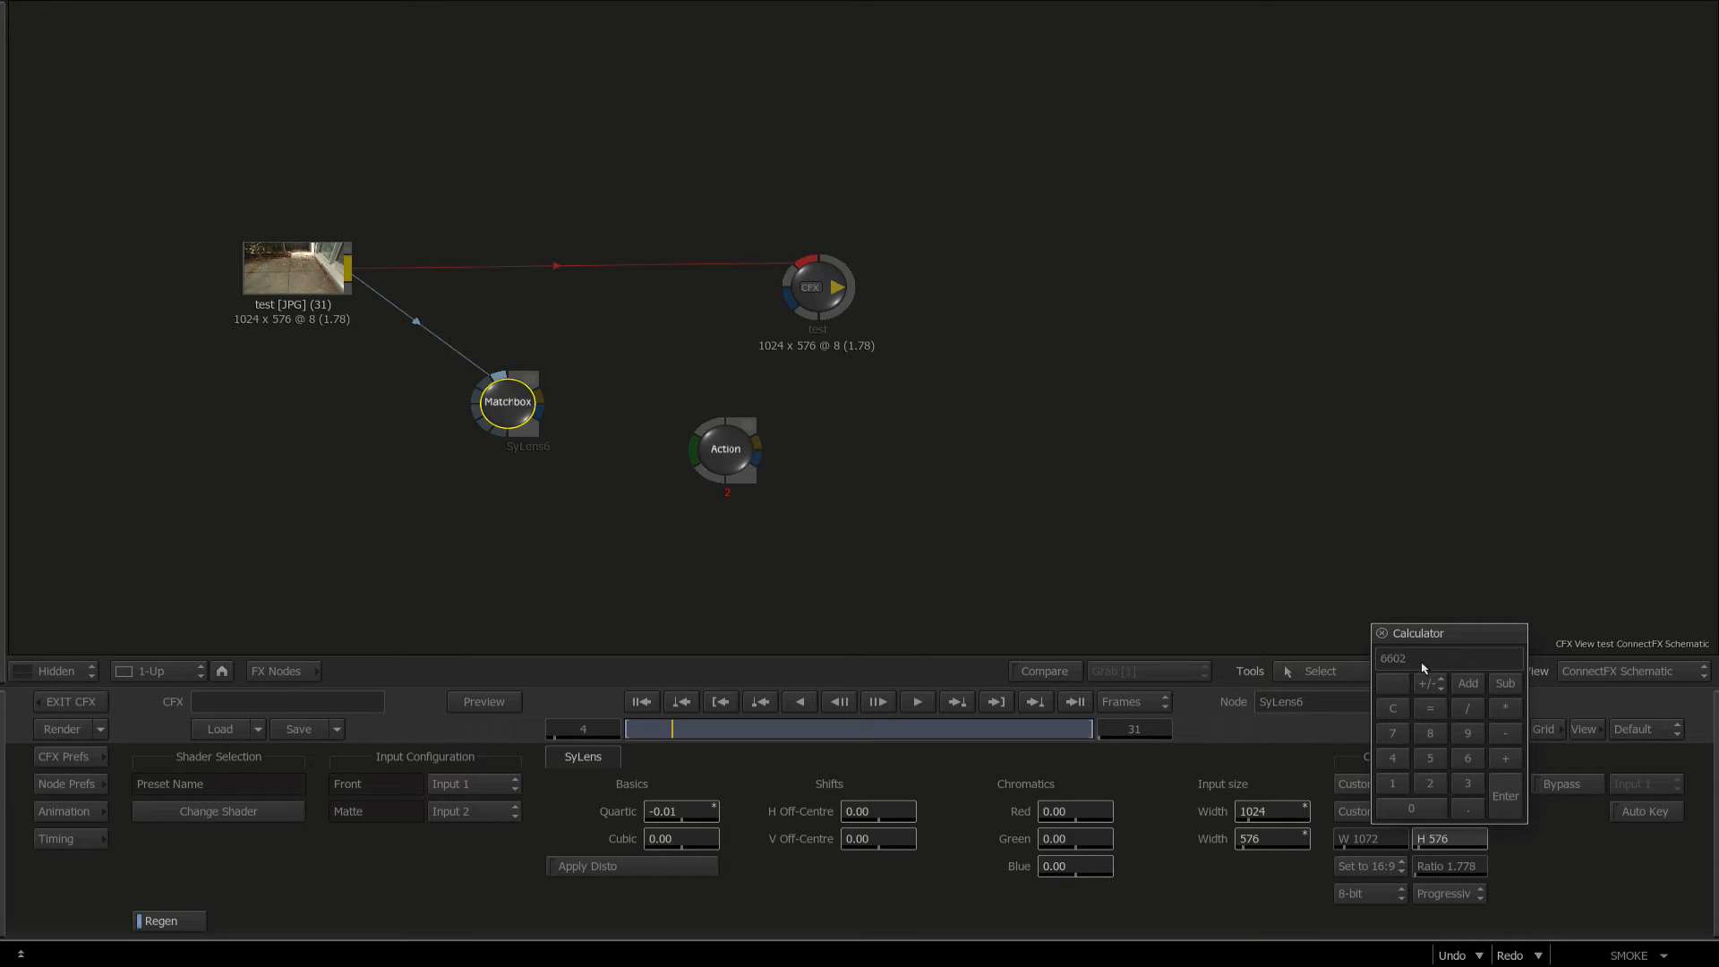
pyautogui.click(1391, 709)
pyautogui.press('Return')
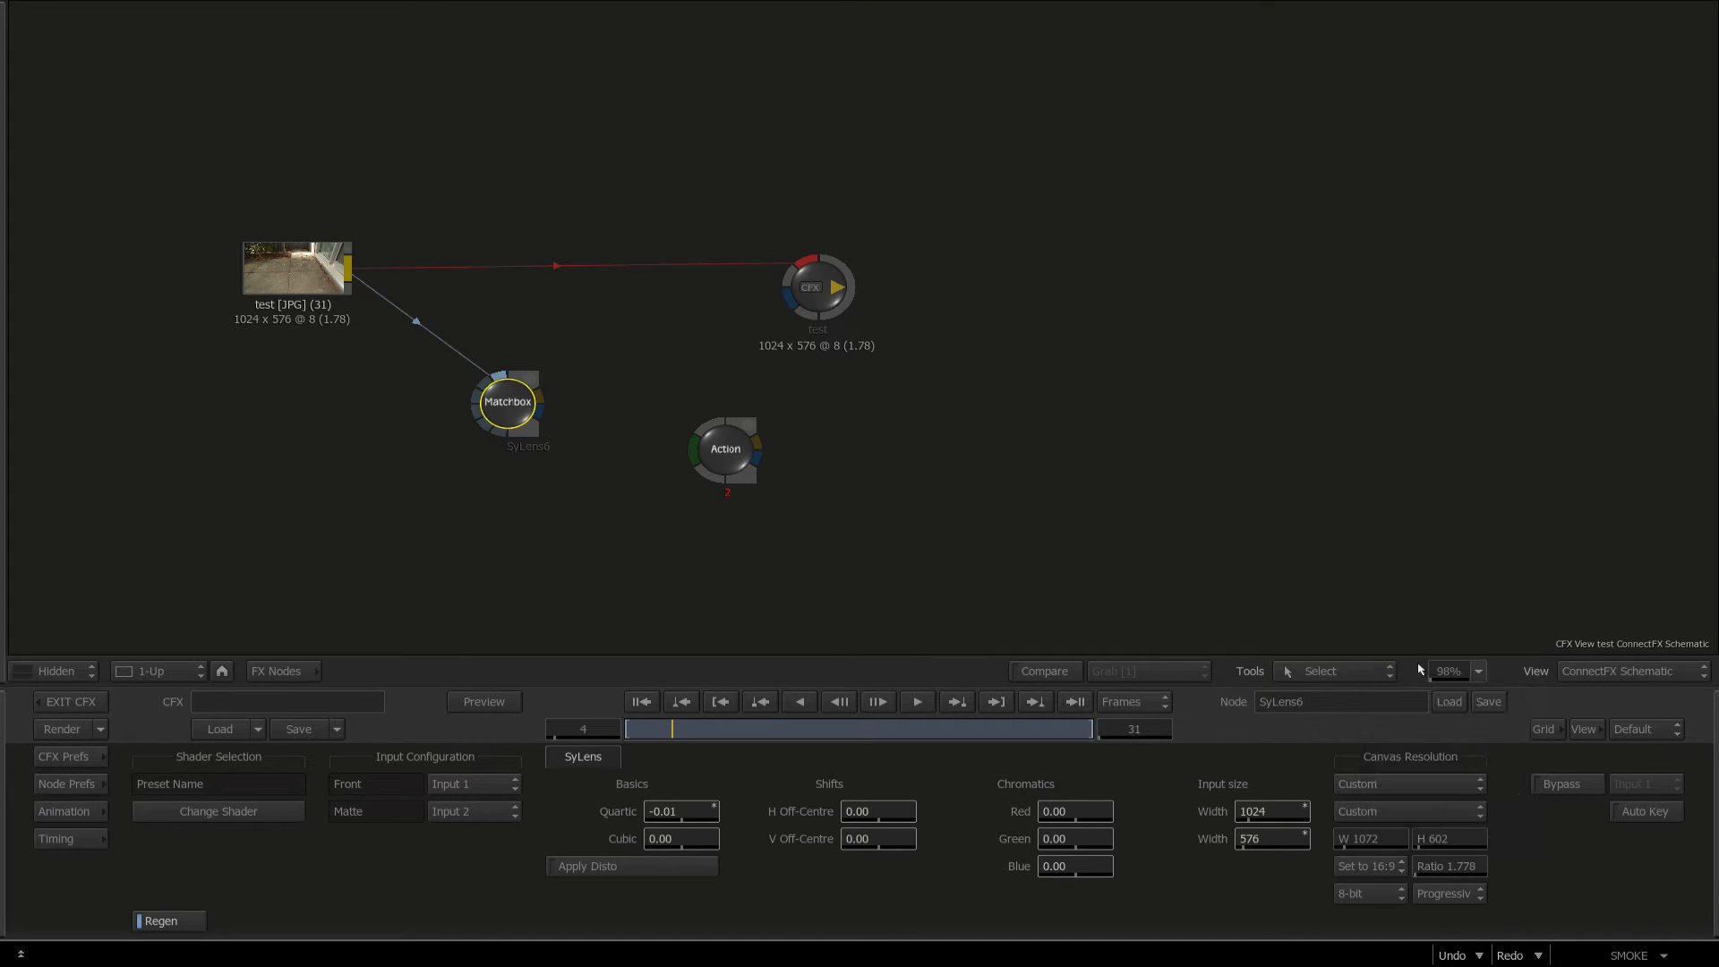
# Recheck the Action node's resolution in its rendering preferences.
pyautogui.click(717, 458)
pyautogui.click(73, 788)
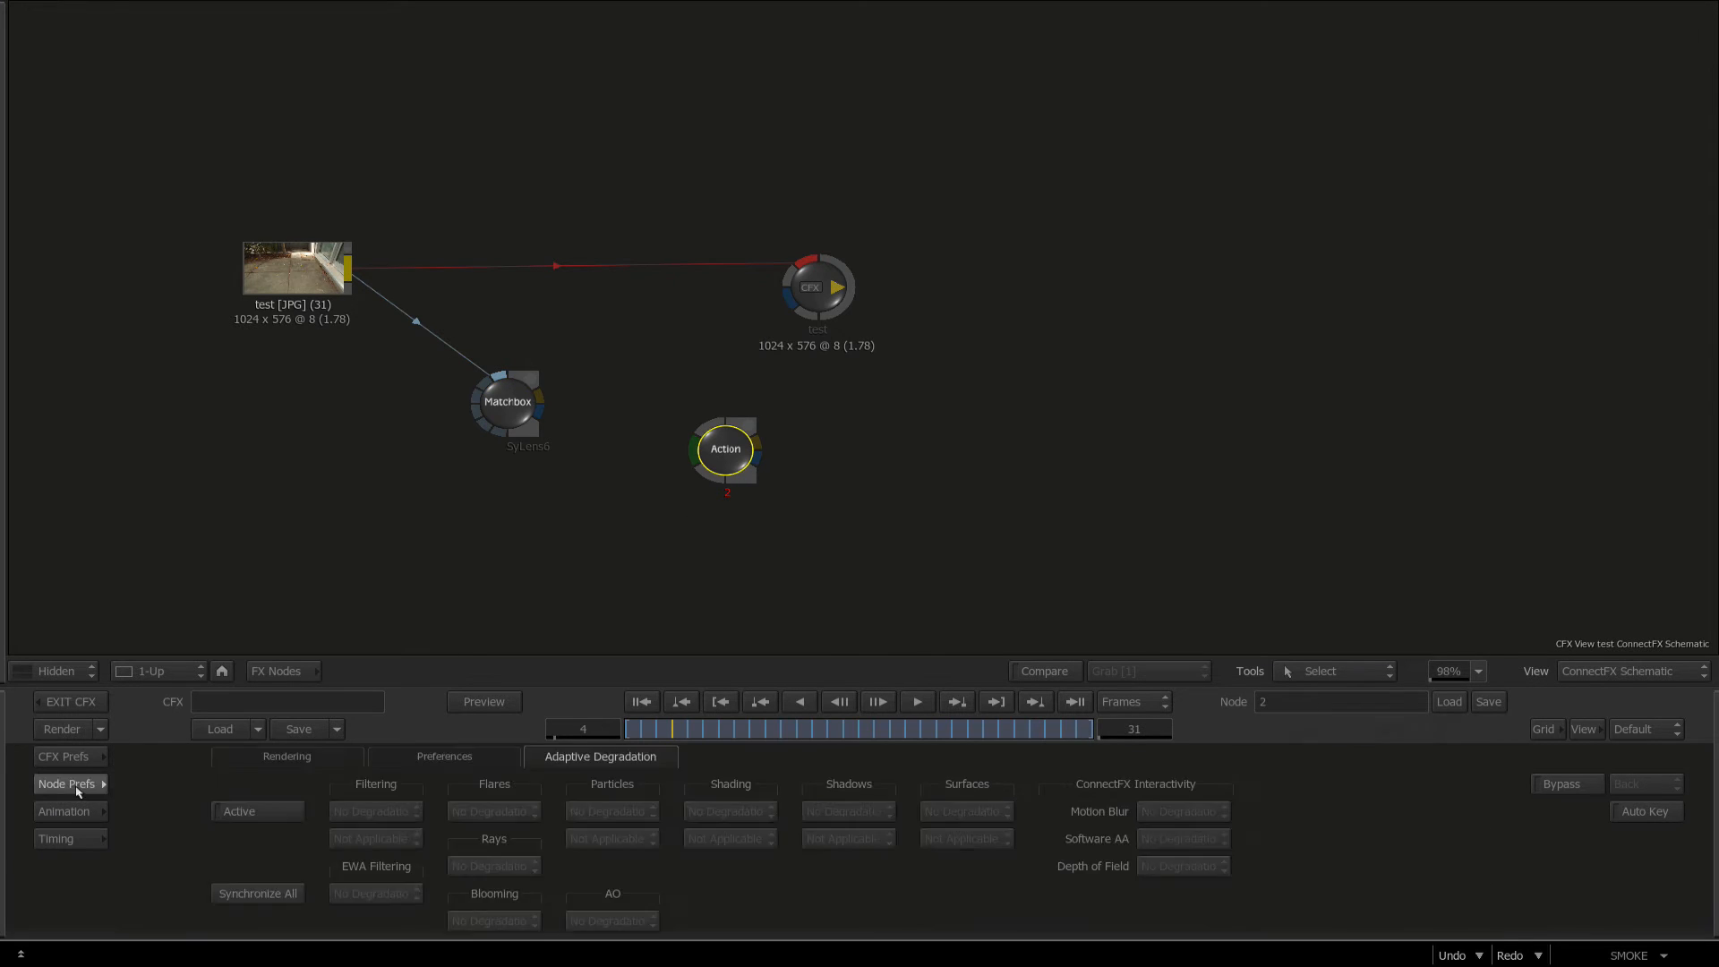
pyautogui.click(73, 788)
pyautogui.click(62, 789)
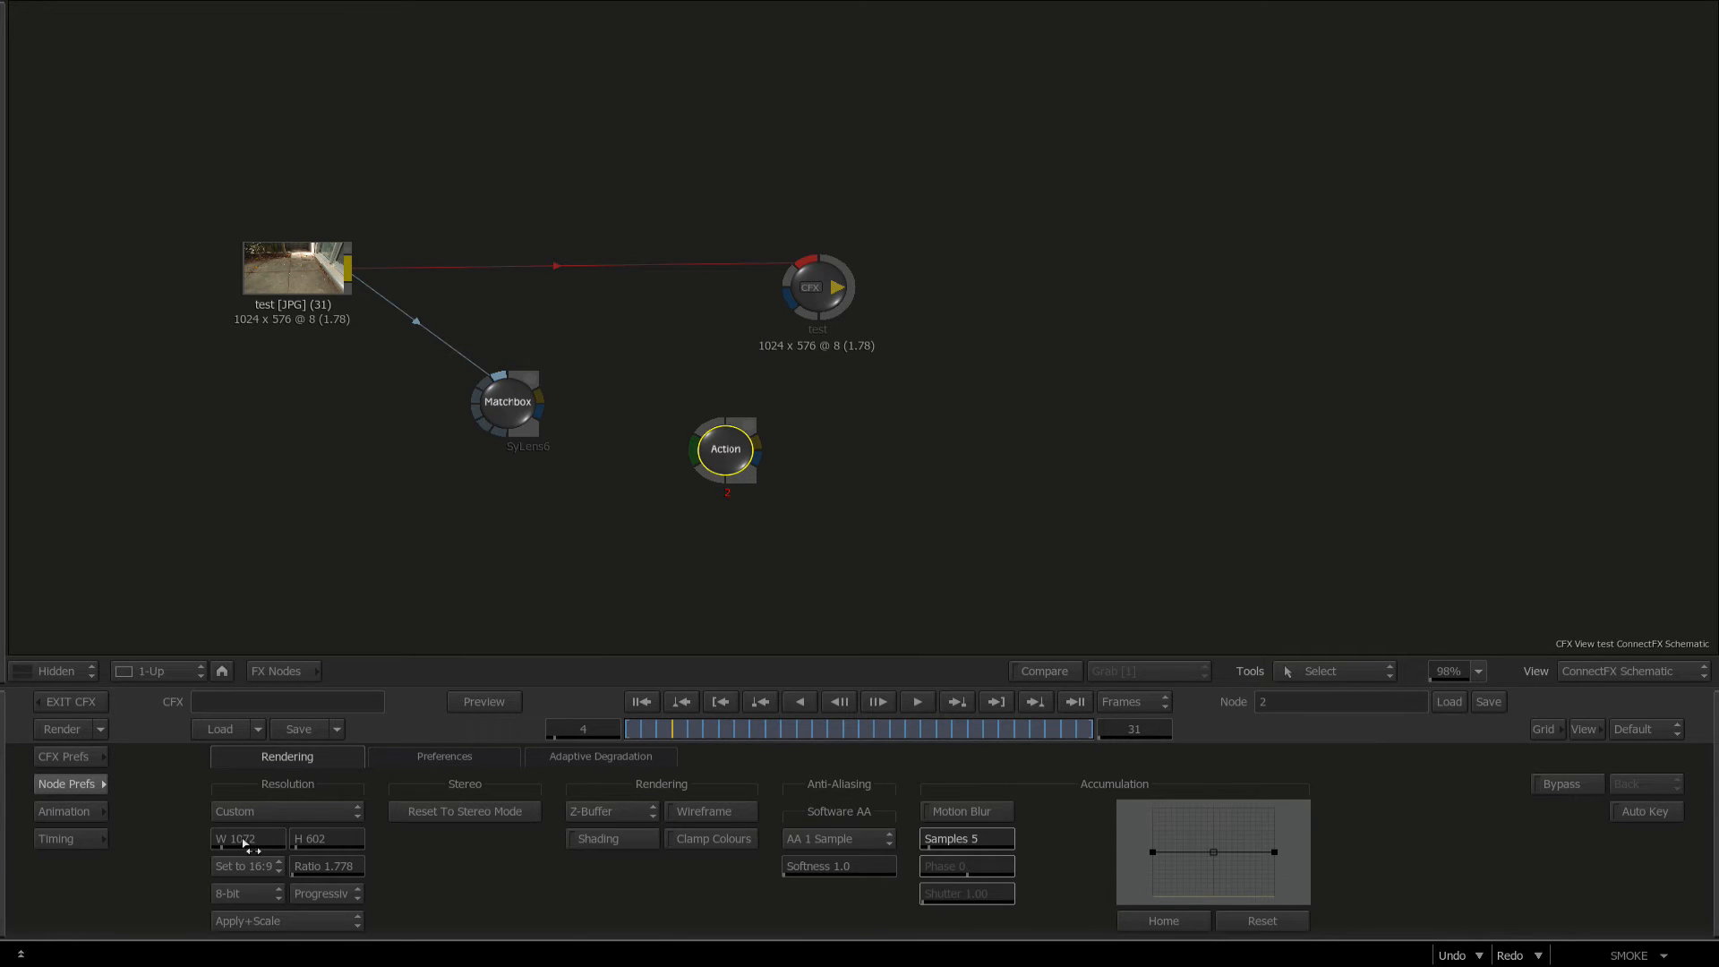
# Connect the SyLens result to the Action node's back input and open the Action schematic with its node bin.
pyautogui.doubleClick(715, 463)
pyautogui.moveTo(719, 460); pyautogui.dragTo(653, 397)
pyautogui.moveTo(522, 392); pyautogui.dragTo(510, 392)
pyautogui.press('F4')
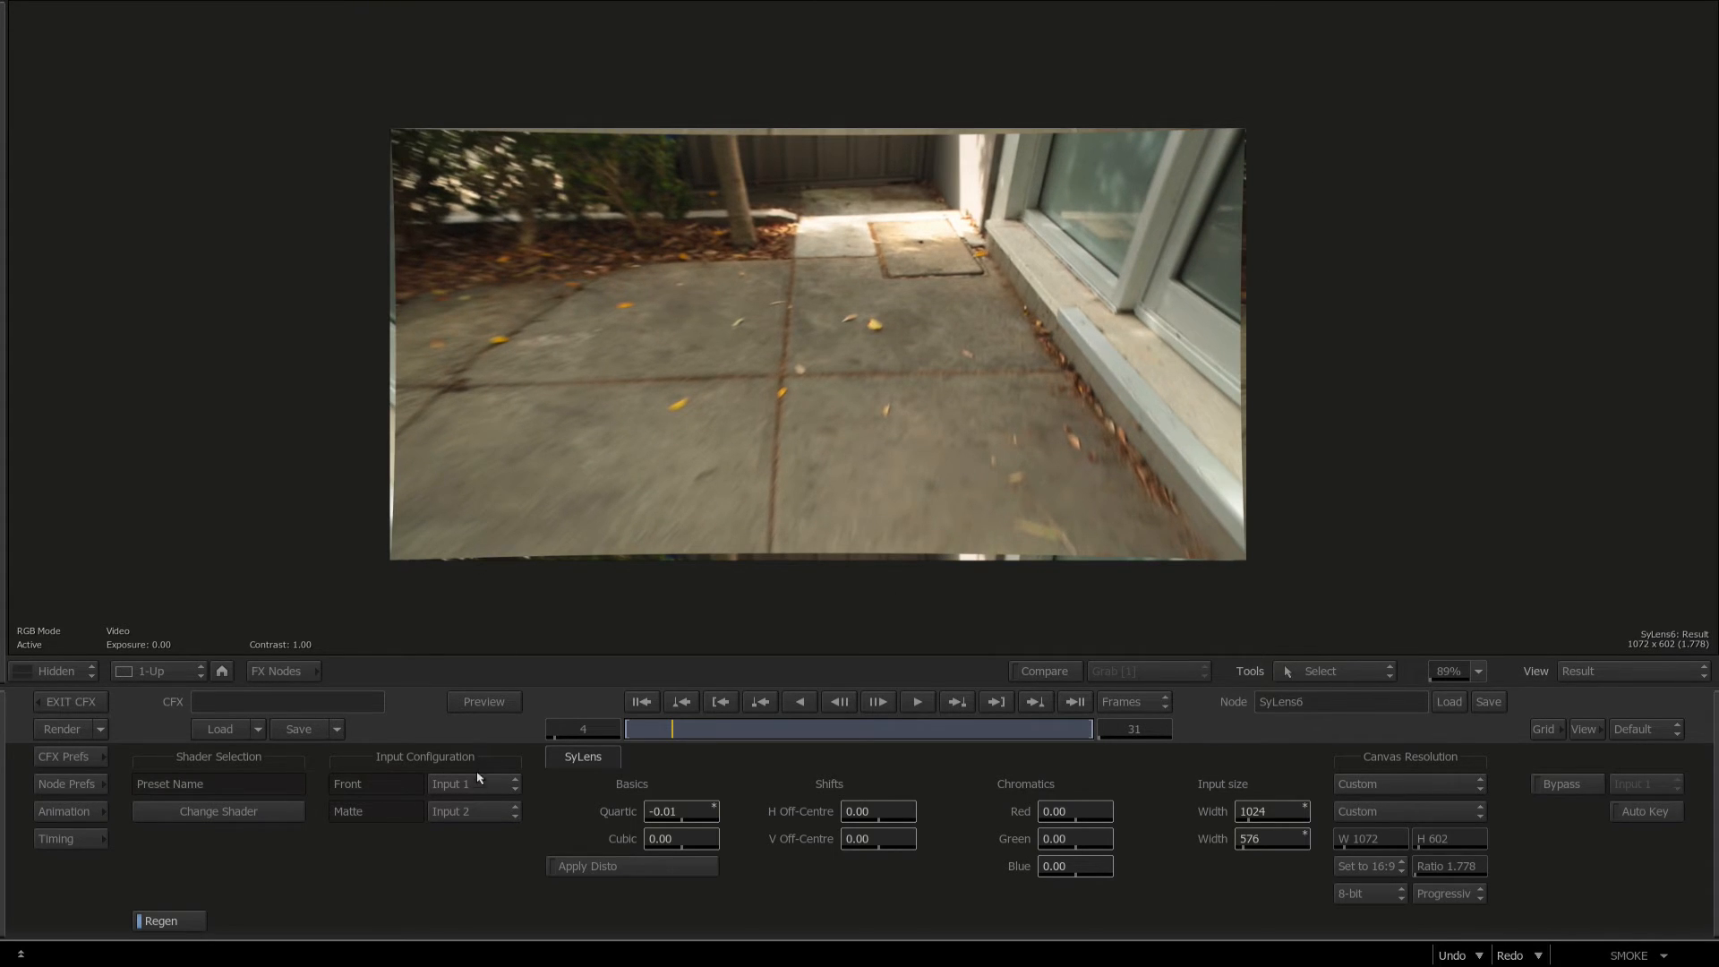
pyautogui.press('F4')
pyautogui.doubleClick(665, 391)
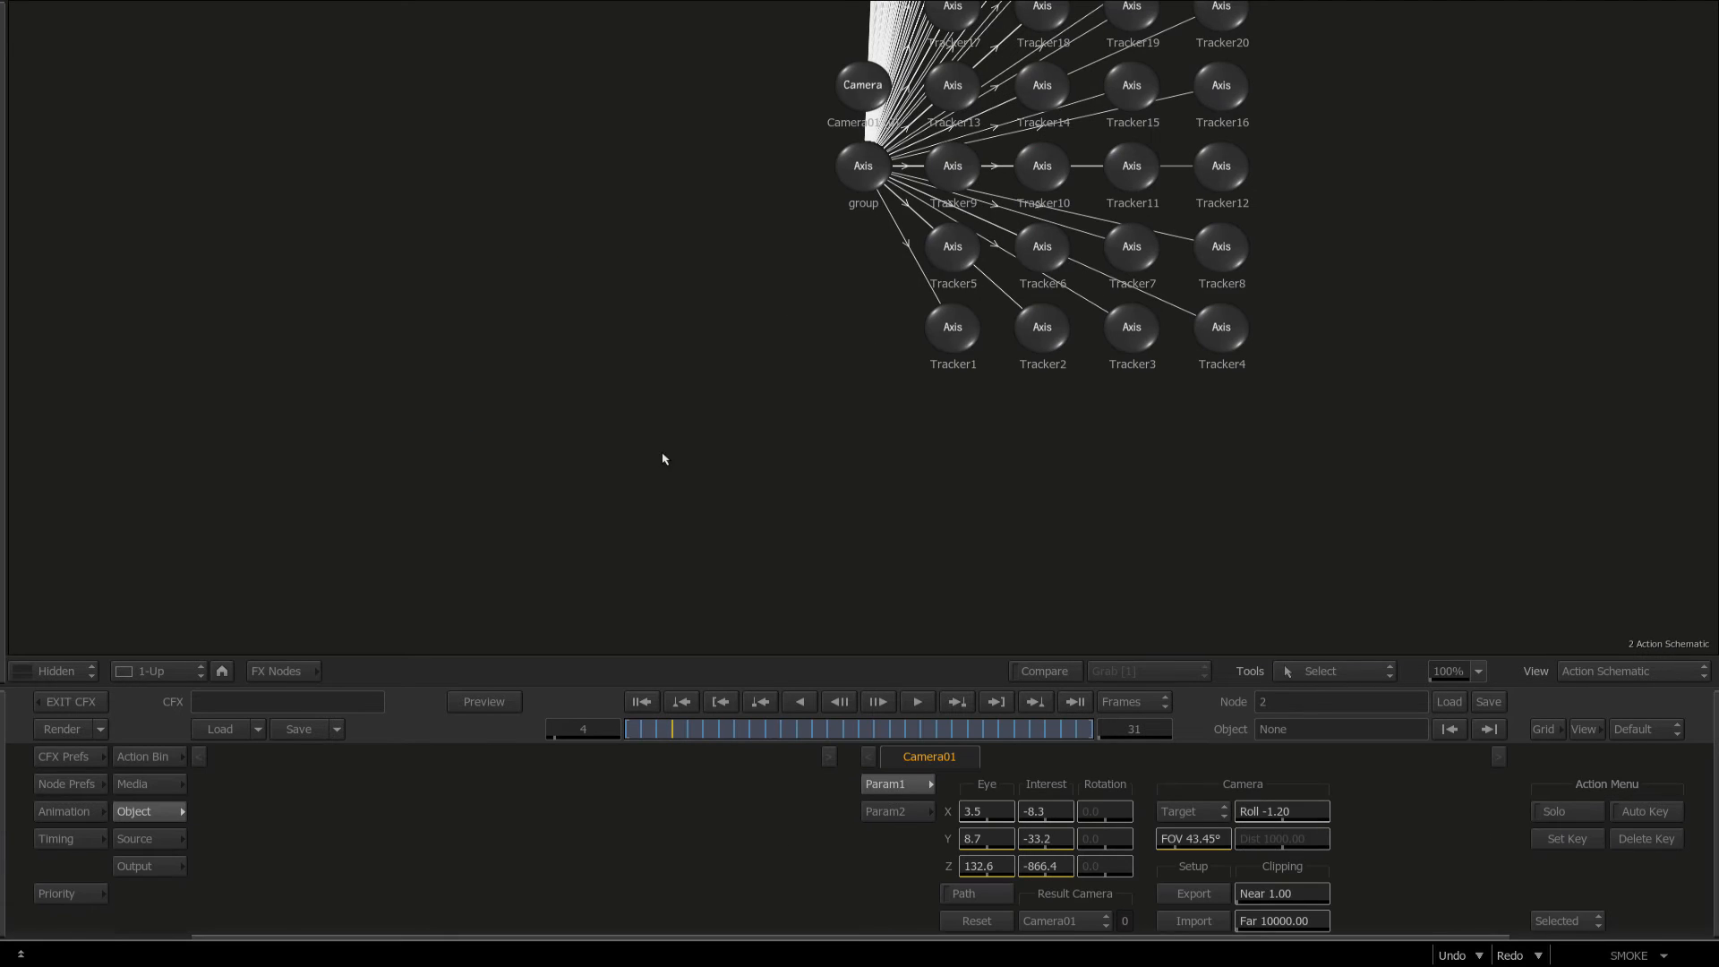
pyautogui.click(201, 759)
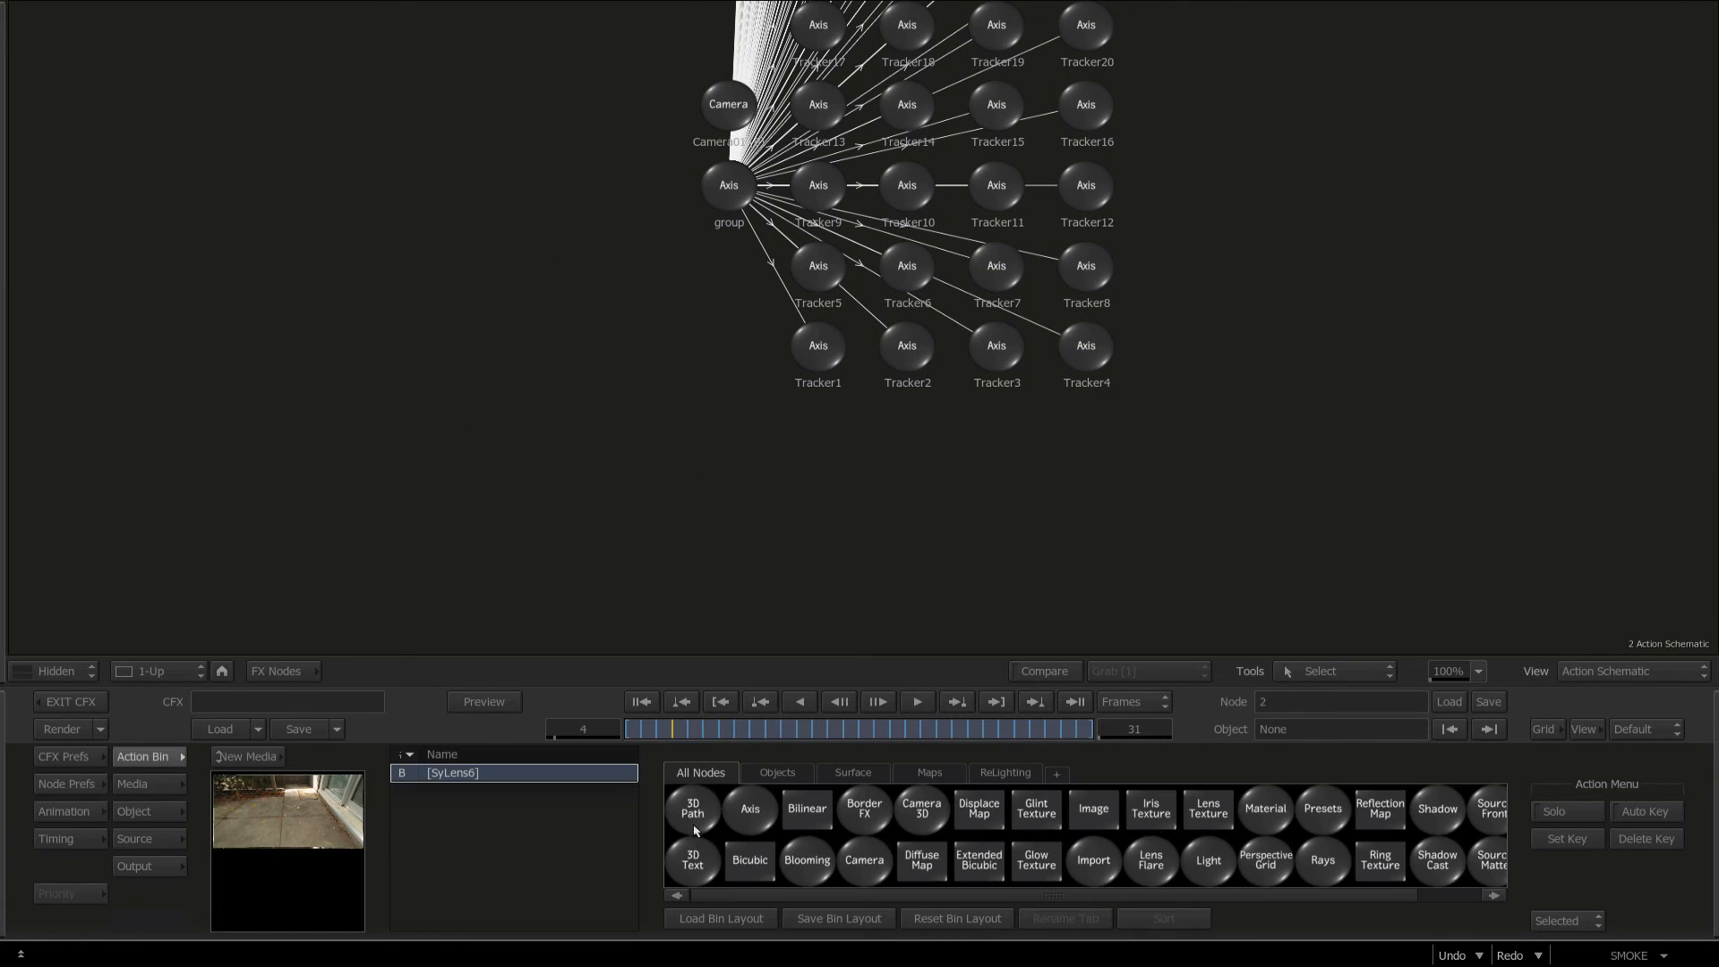
pyautogui.moveTo(692, 808); pyautogui.dragTo(540, 364)
pyautogui.click(539, 364)
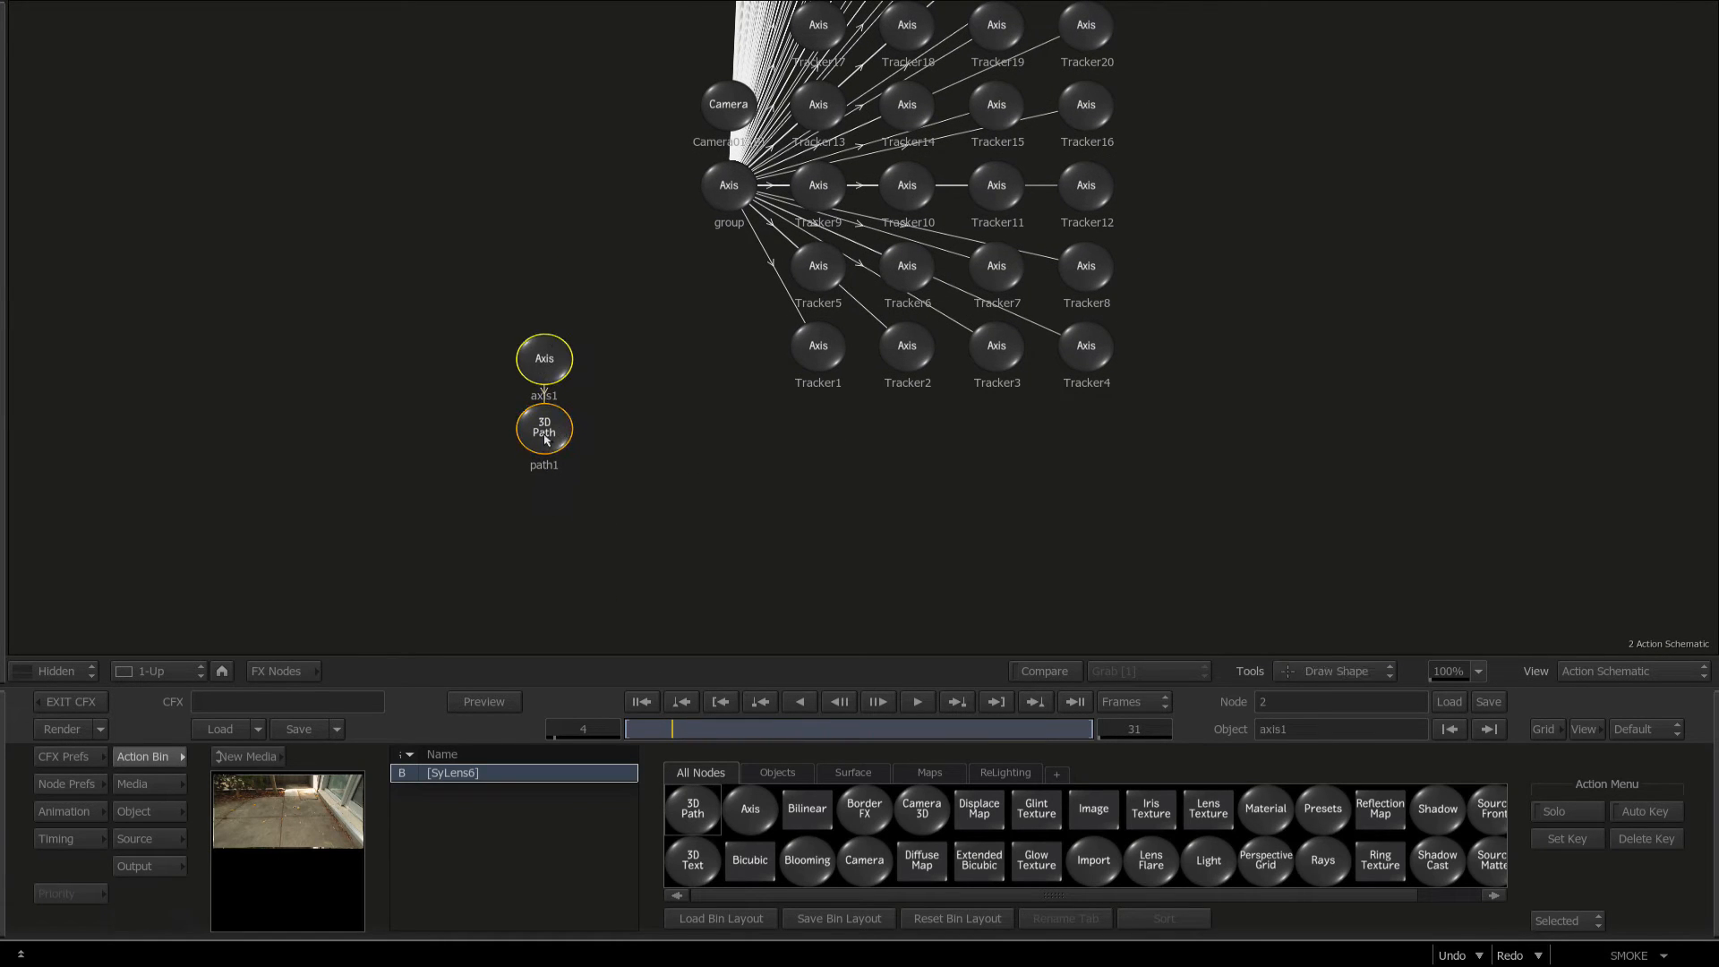
pyautogui.moveTo(544, 435); pyautogui.dragTo(542, 475)
pyautogui.press('F4')
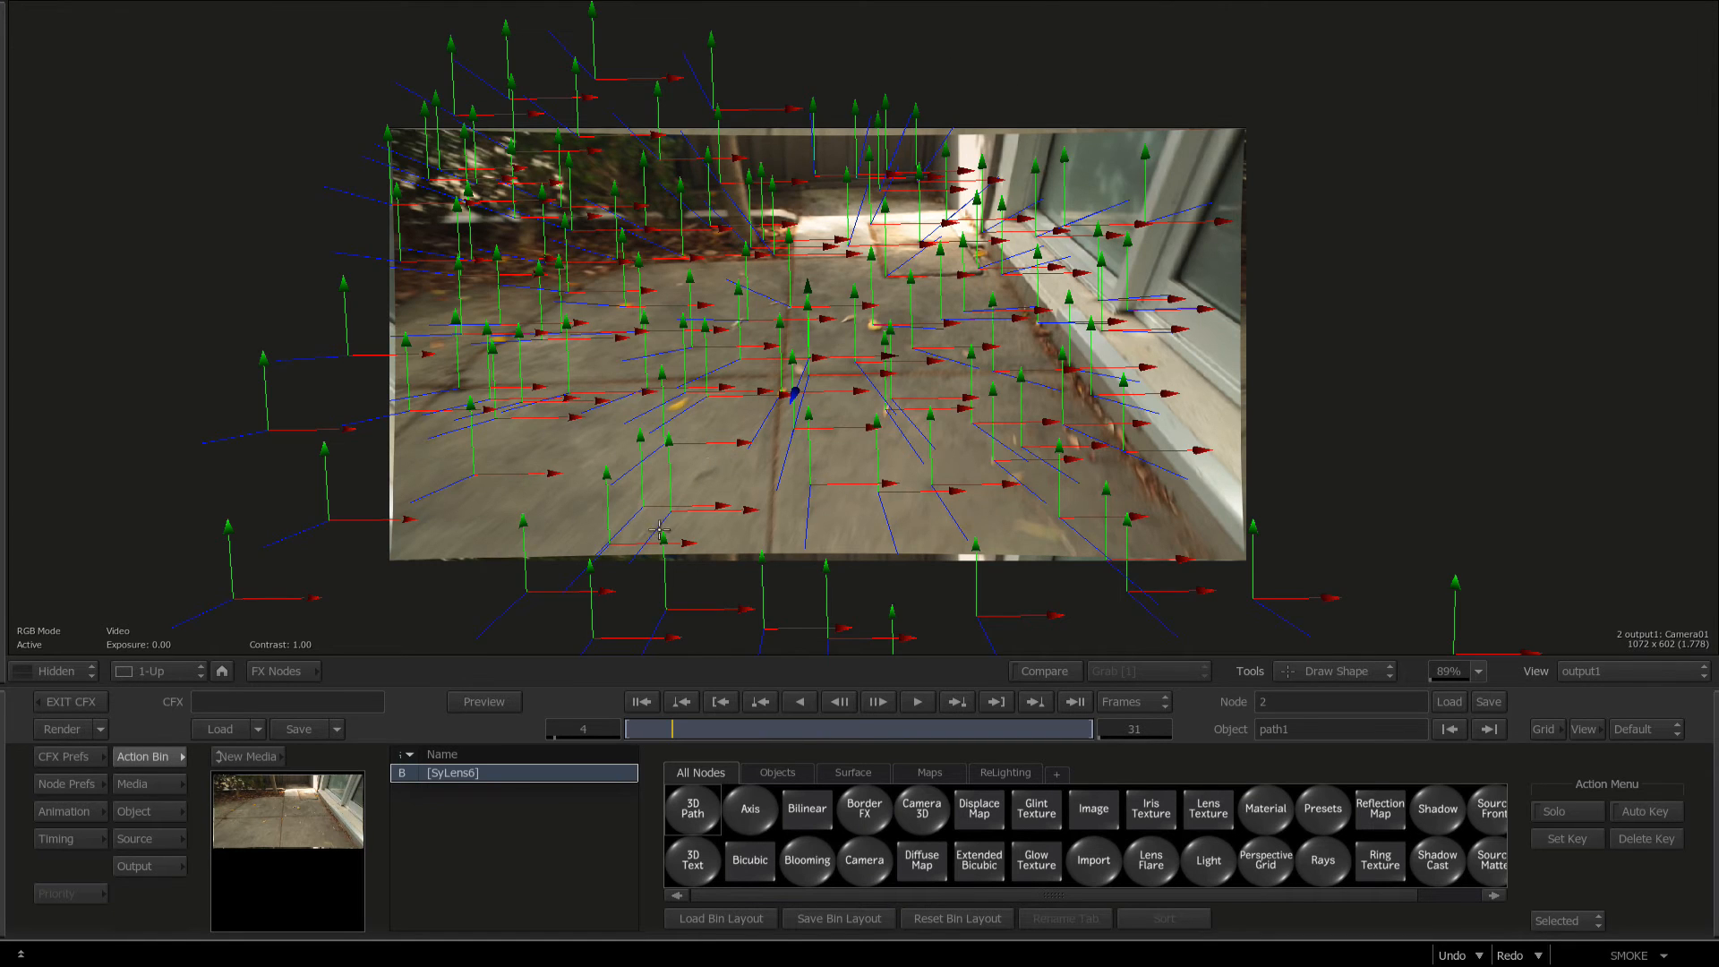
pyautogui.press('F4')
pyautogui.click(542, 359)
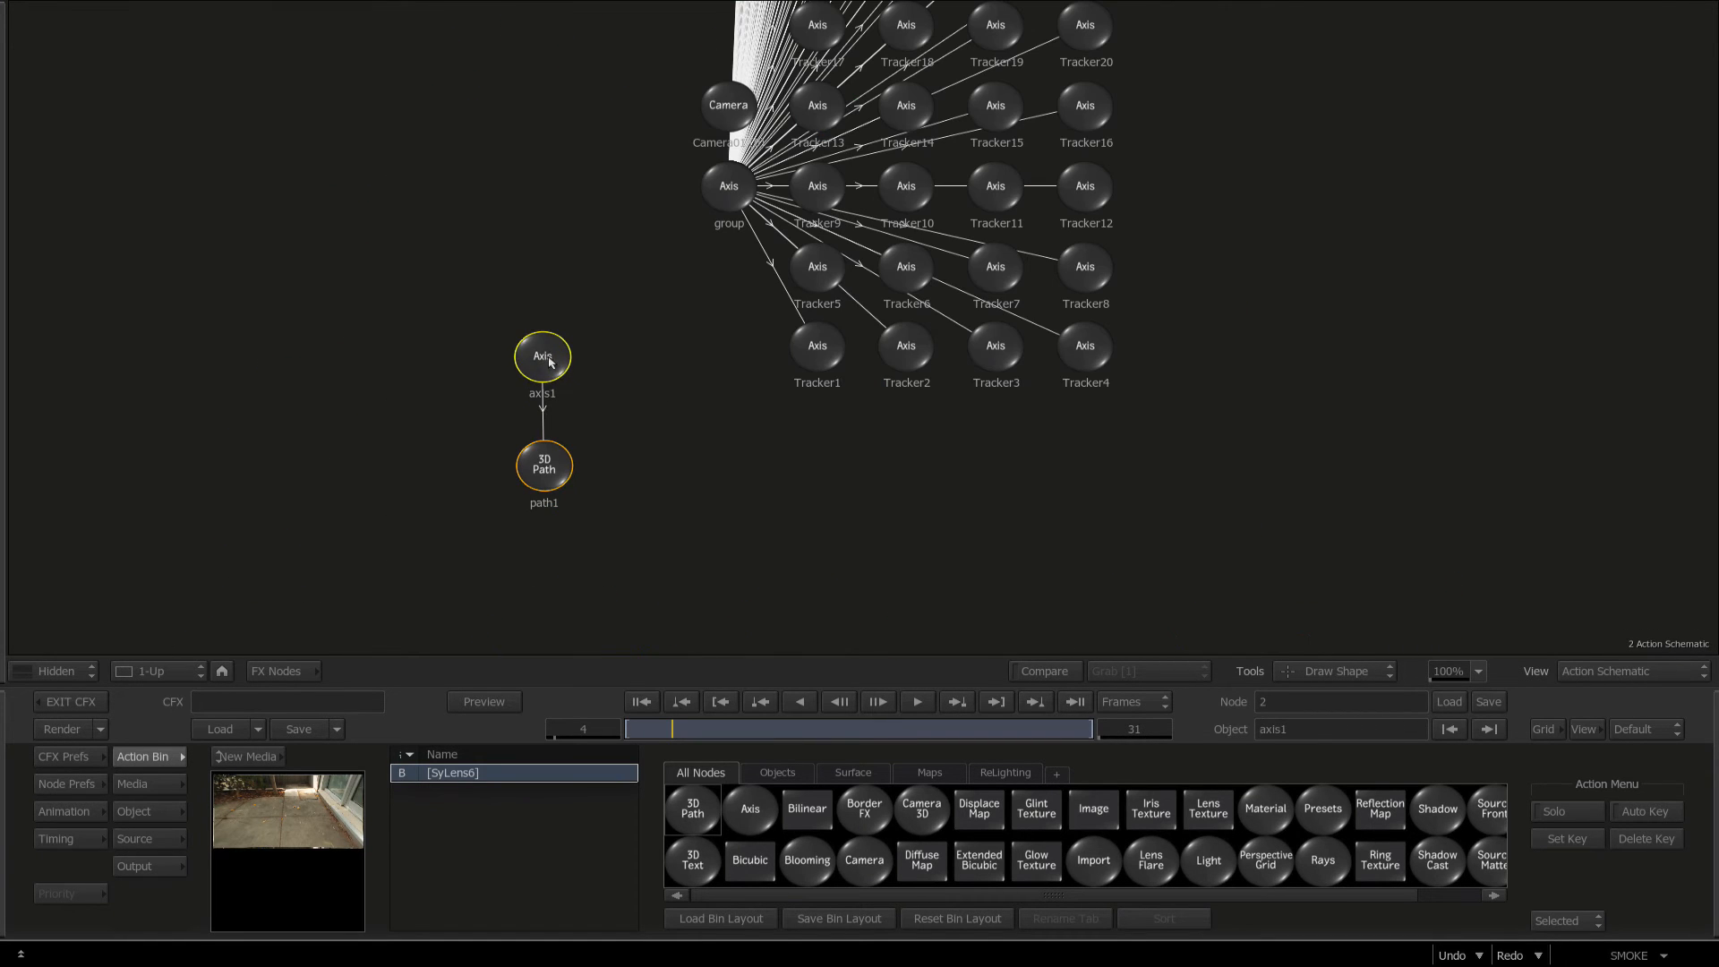
pyautogui.press('Delete')
# Add a 3D Text object in the Camera01 output view and scrub the timeline to check it against the trackers.
pyautogui.press('F4')
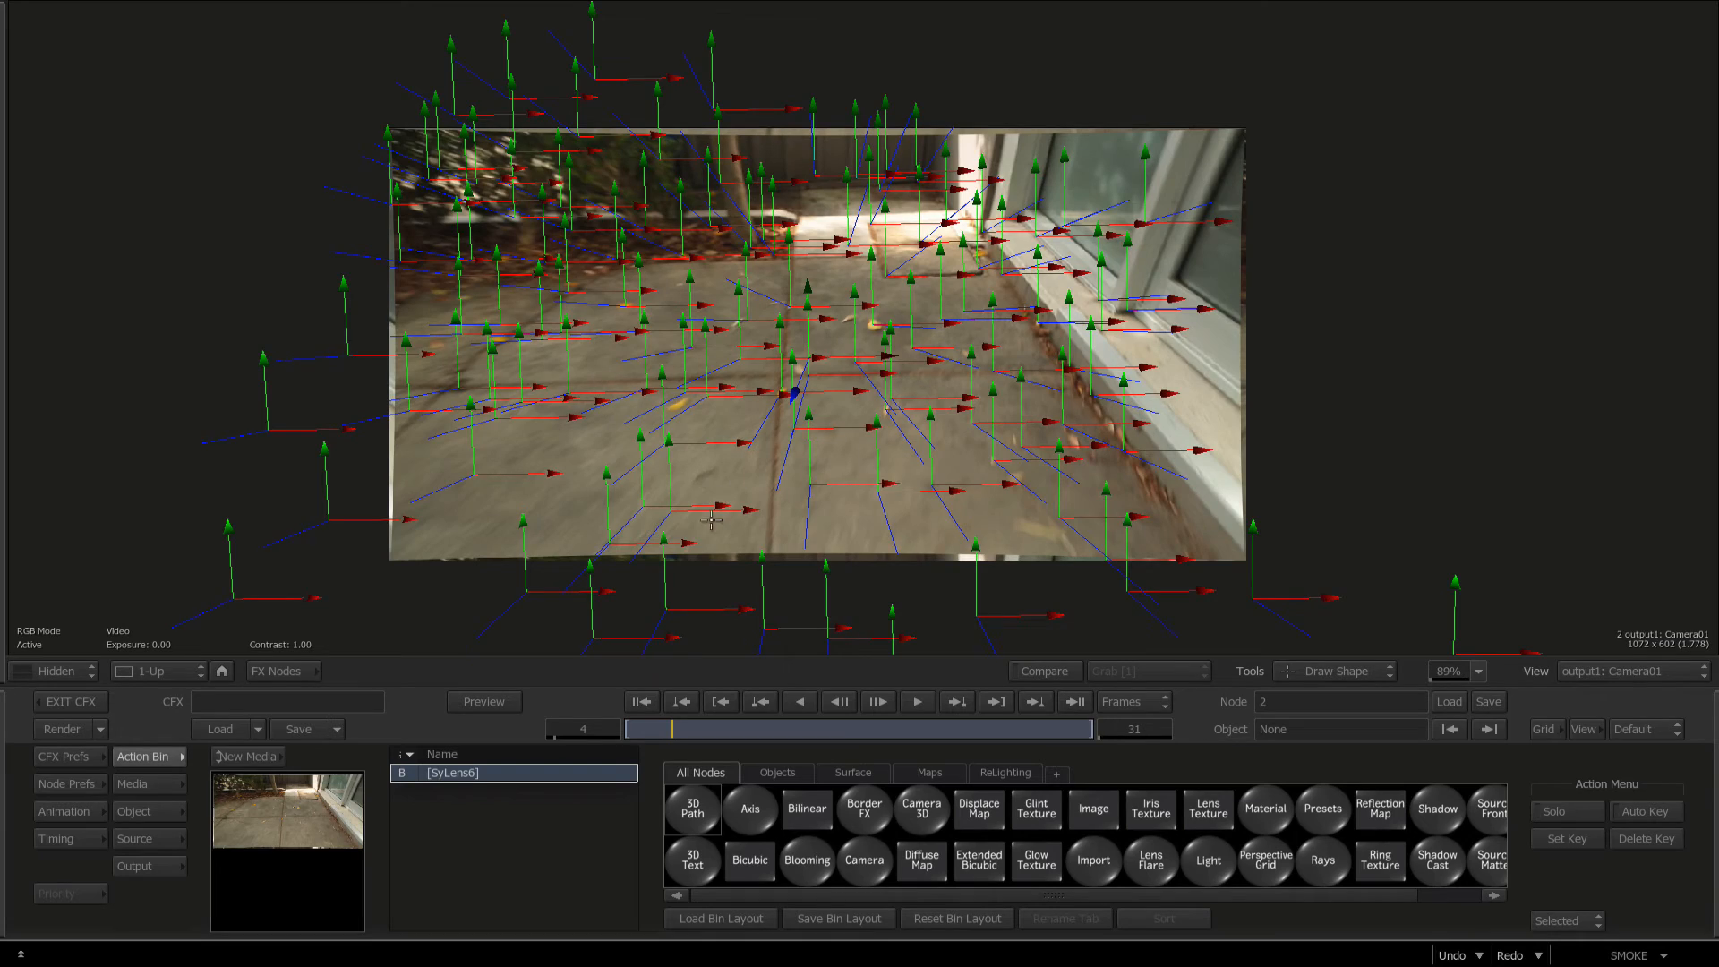
pyautogui.moveTo(705, 856); pyautogui.dragTo(830, 327)
pyautogui.moveTo(686, 731); pyautogui.dragTo(587, 660)
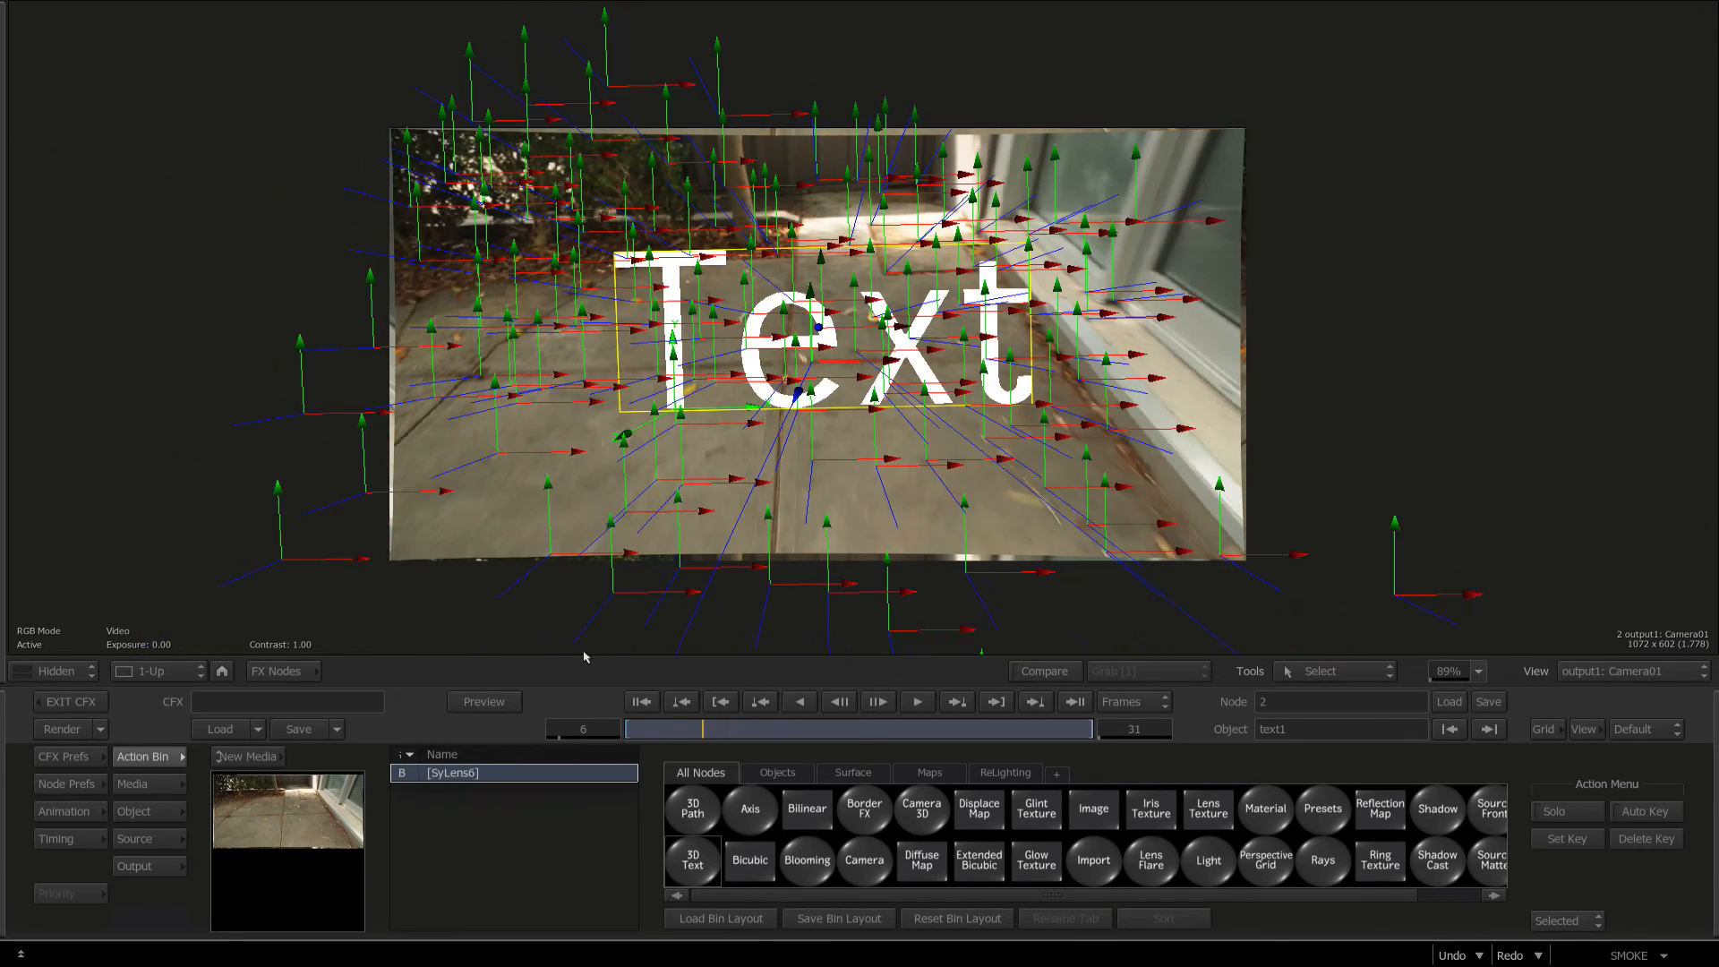
# Pick Tracker81 near the far paving in the camera view and move its axis clear of the tracker columns in the Action schematic.
pyautogui.click(889, 271)
pyautogui.press('Escape')
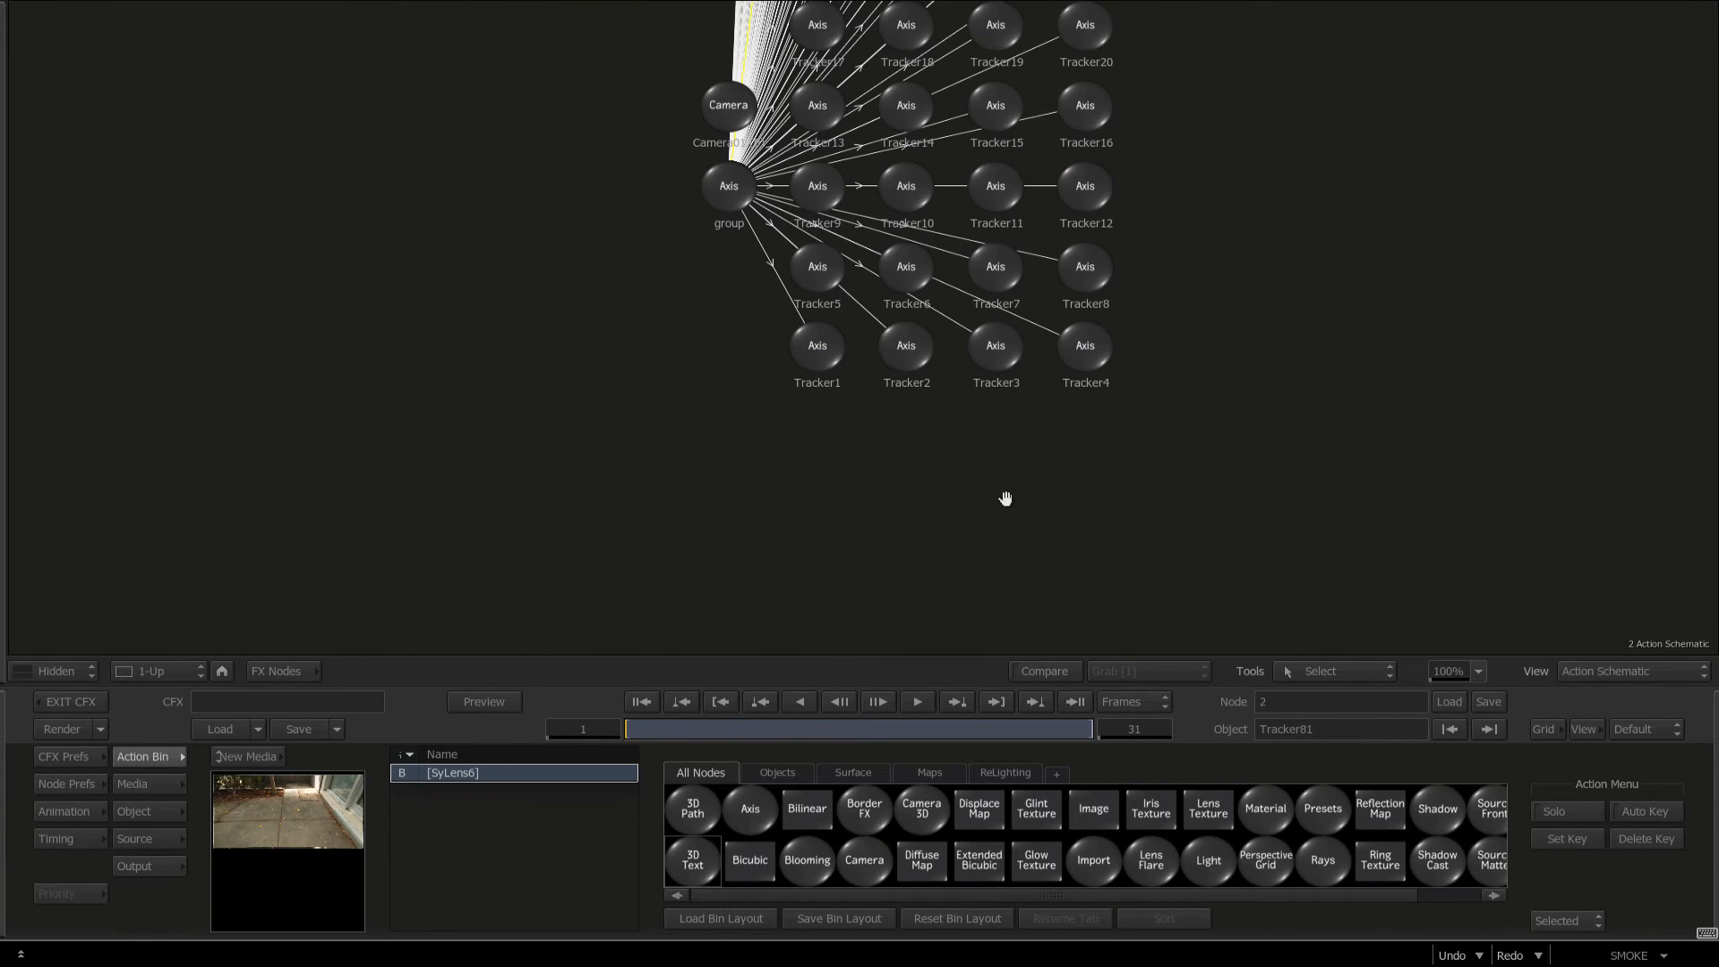
pyautogui.moveTo(855, 471); pyautogui.dragTo(618, 382)
pyautogui.moveTo(997, 240); pyautogui.dragTo(936, 489)
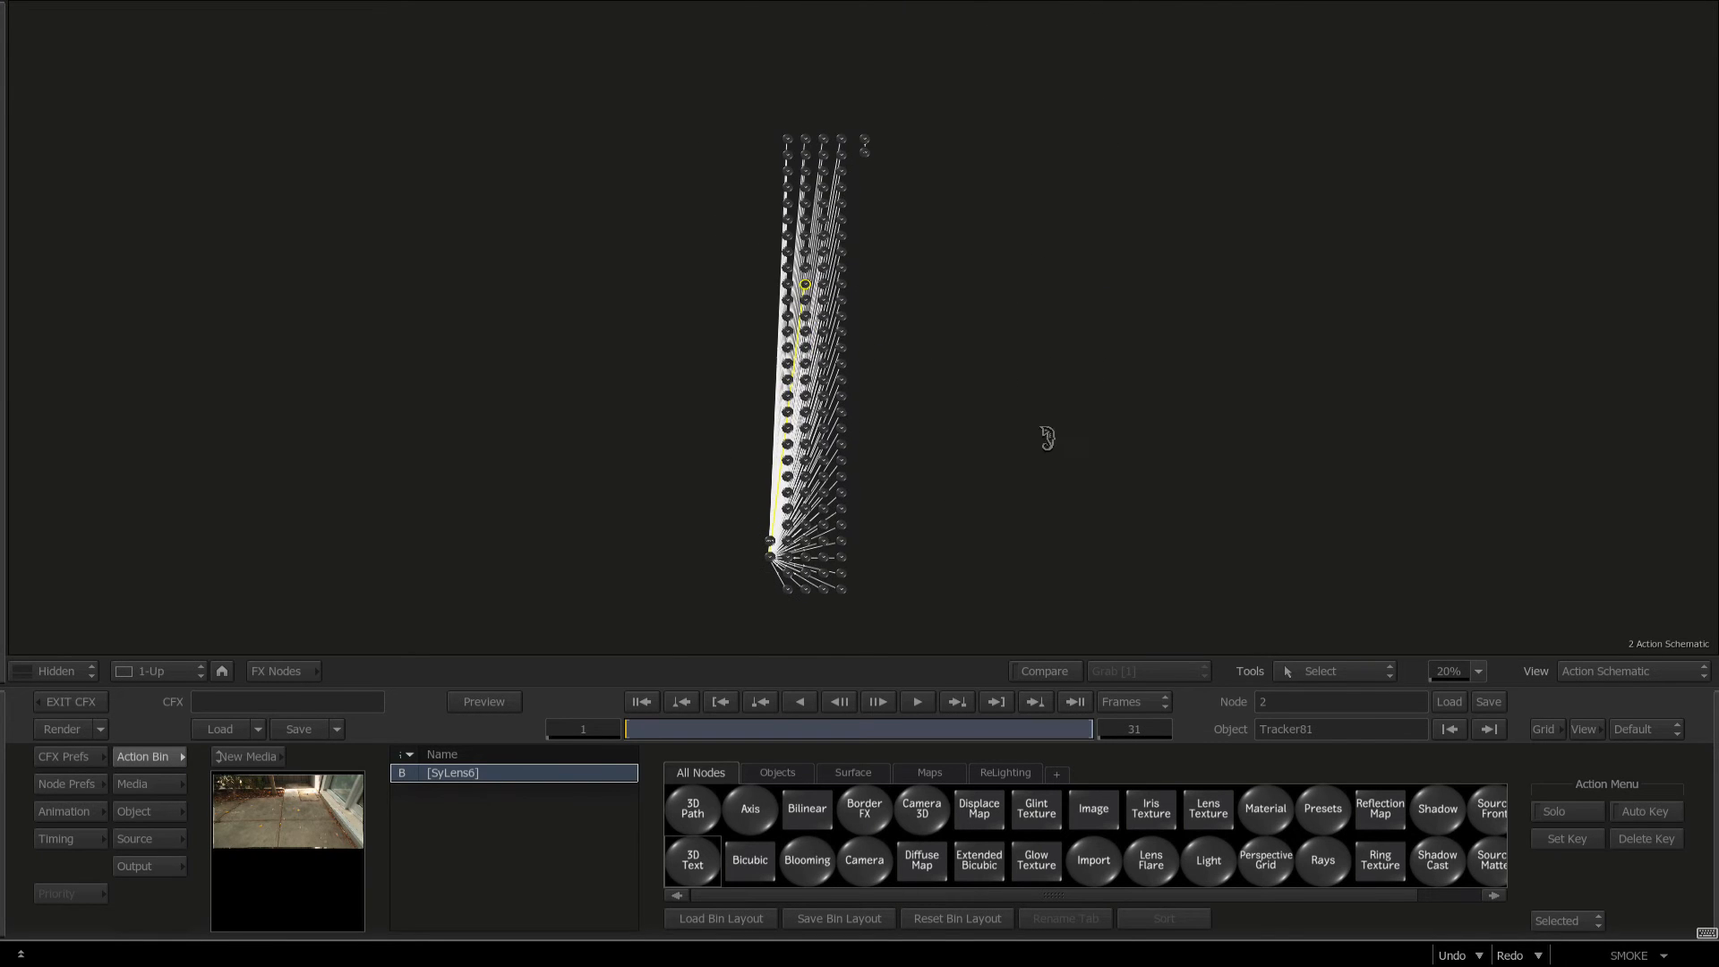
pyautogui.moveTo(768, 429); pyautogui.dragTo(822, 425)
pyautogui.moveTo(750, 241); pyautogui.dragTo(929, 358)
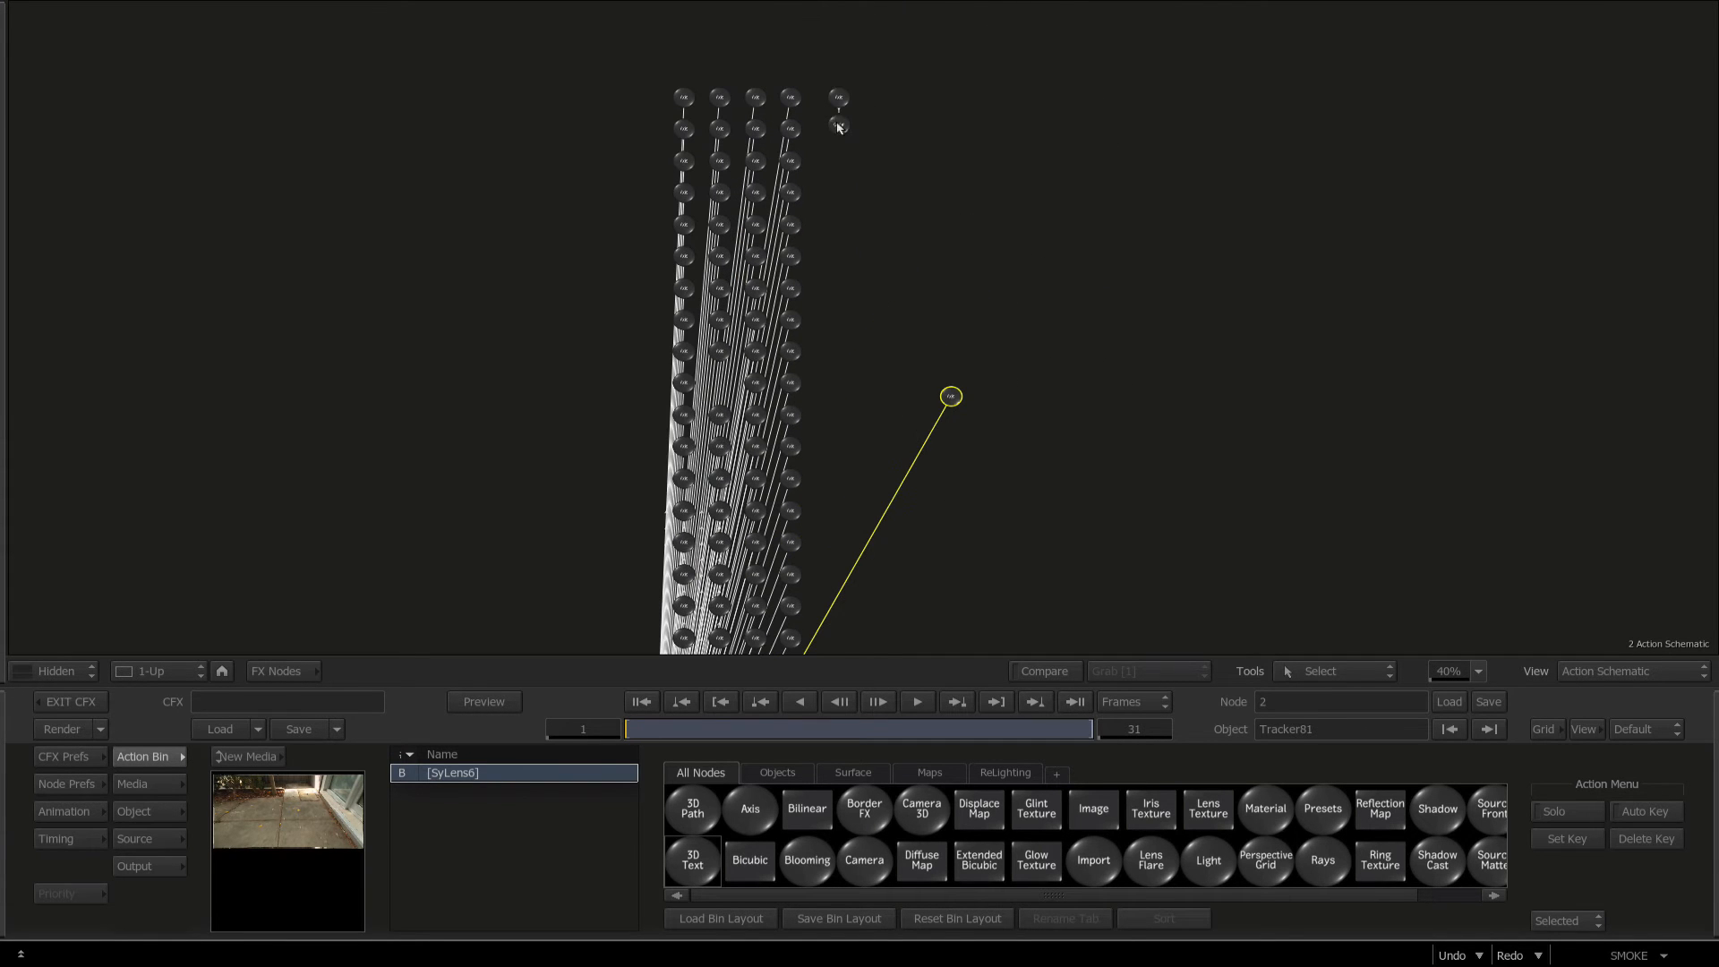
# Move the 3D text's axis beside Tracker81 in the schematic, parent it to that tracker, and display the Camera01 output.
pyautogui.moveTo(840, 96); pyautogui.dragTo(997, 476)
pyautogui.moveTo(936, 498); pyautogui.dragTo(1049, 399)
pyautogui.moveTo(1135, 472); pyautogui.dragTo(1096, 414)
pyautogui.doubleClick(1096, 414)
pyautogui.press('F4')
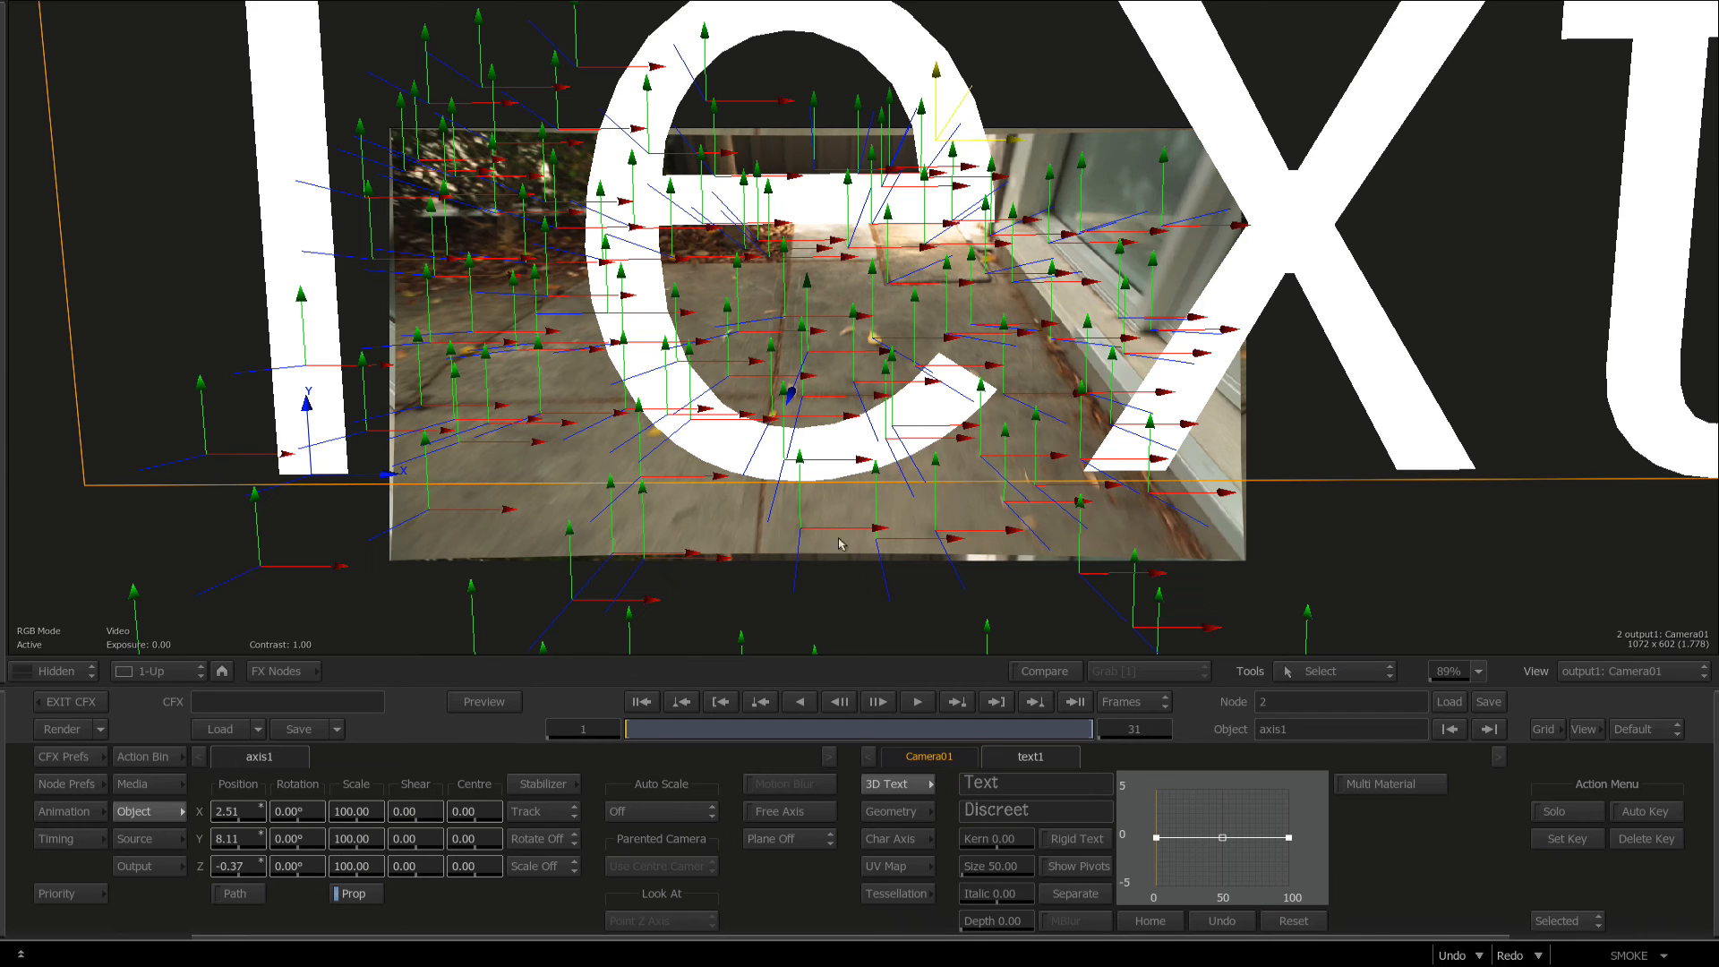
# Scale the text's axis to 14 proportionally, set its Y position to 4.11, and scrub the timeline to check it against the tracker.
pyautogui.moveTo(358, 869); pyautogui.dragTo(235, 851)
pyautogui.moveTo(660, 732); pyautogui.dragTo(707, 662)
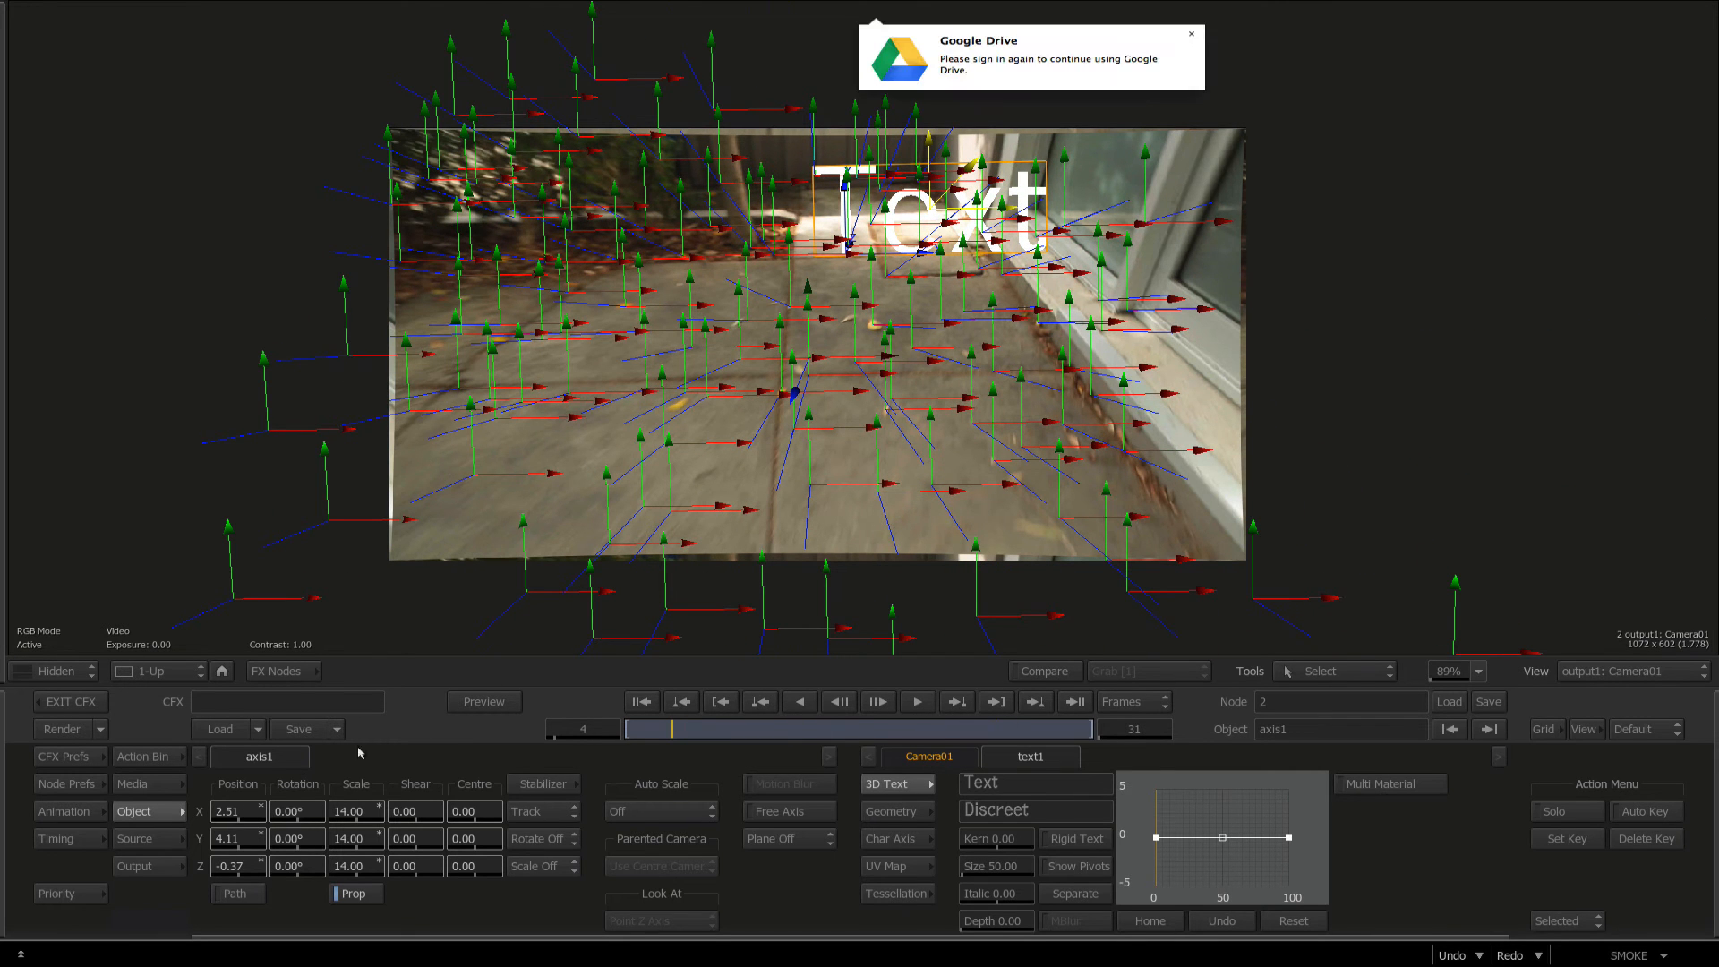
# Duplicate the SyLens node after the Action node, feed it the Action output, and display its result.
pyautogui.press('Escape')
pyautogui.moveTo(874, 303); pyautogui.dragTo(979, 279)
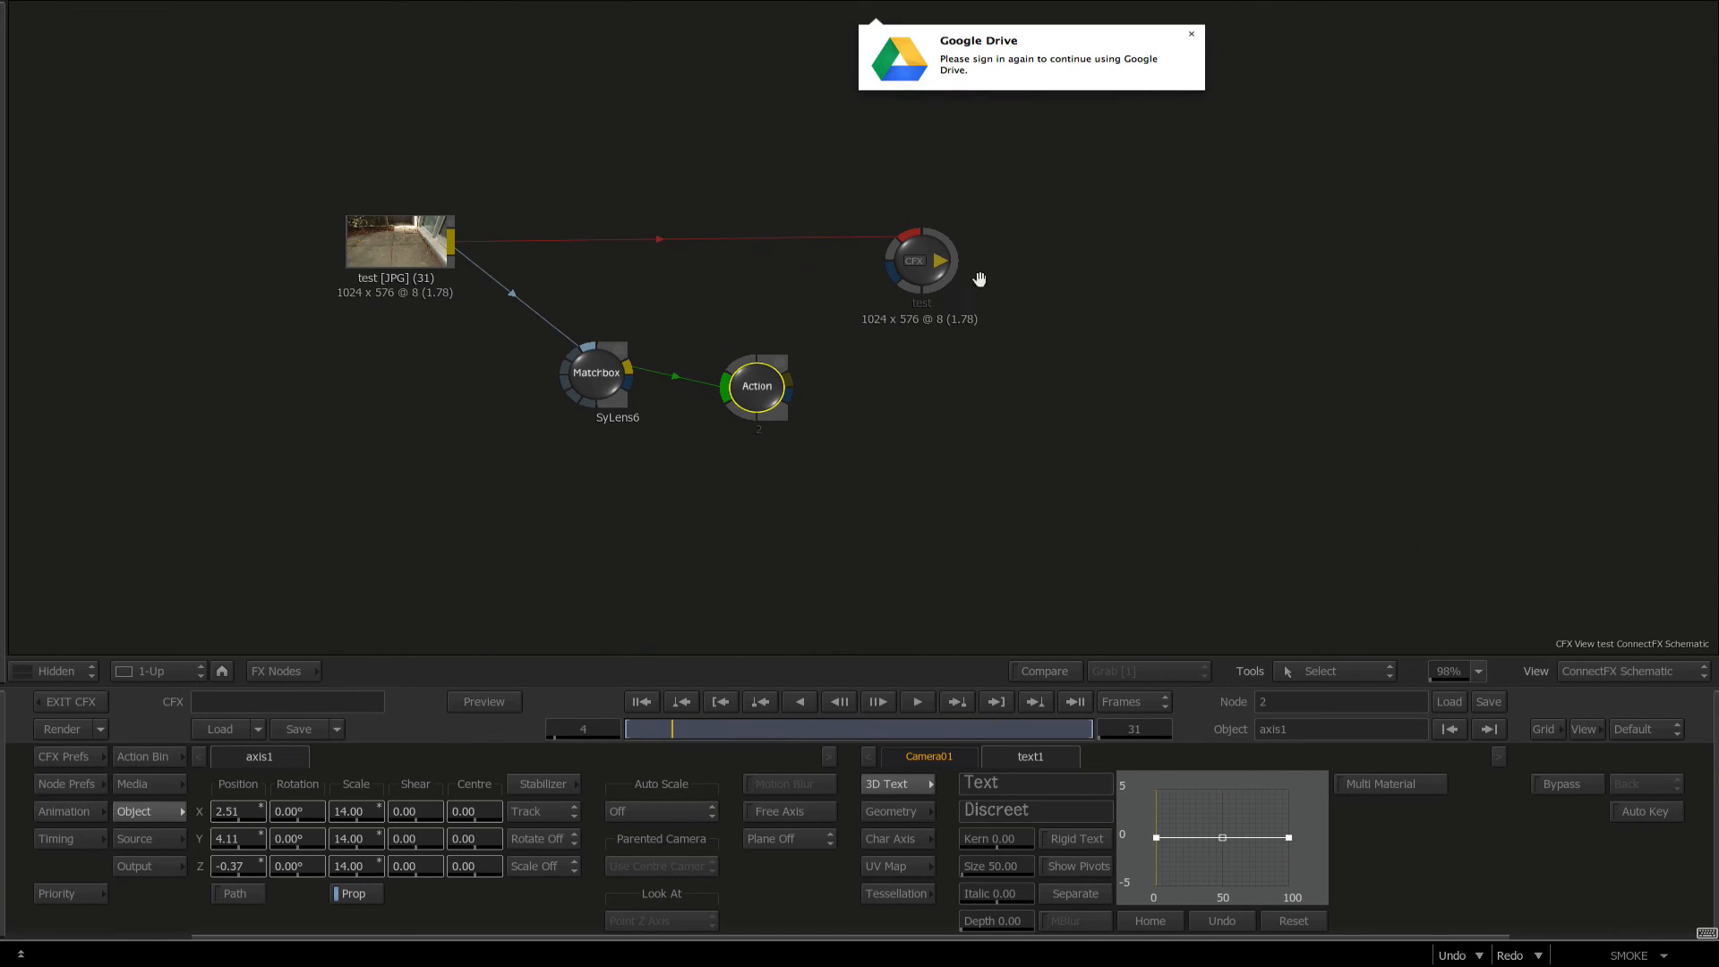
pyautogui.click(1192, 34)
pyautogui.moveTo(599, 373); pyautogui.dragTo(928, 428)
pyautogui.press('F4')
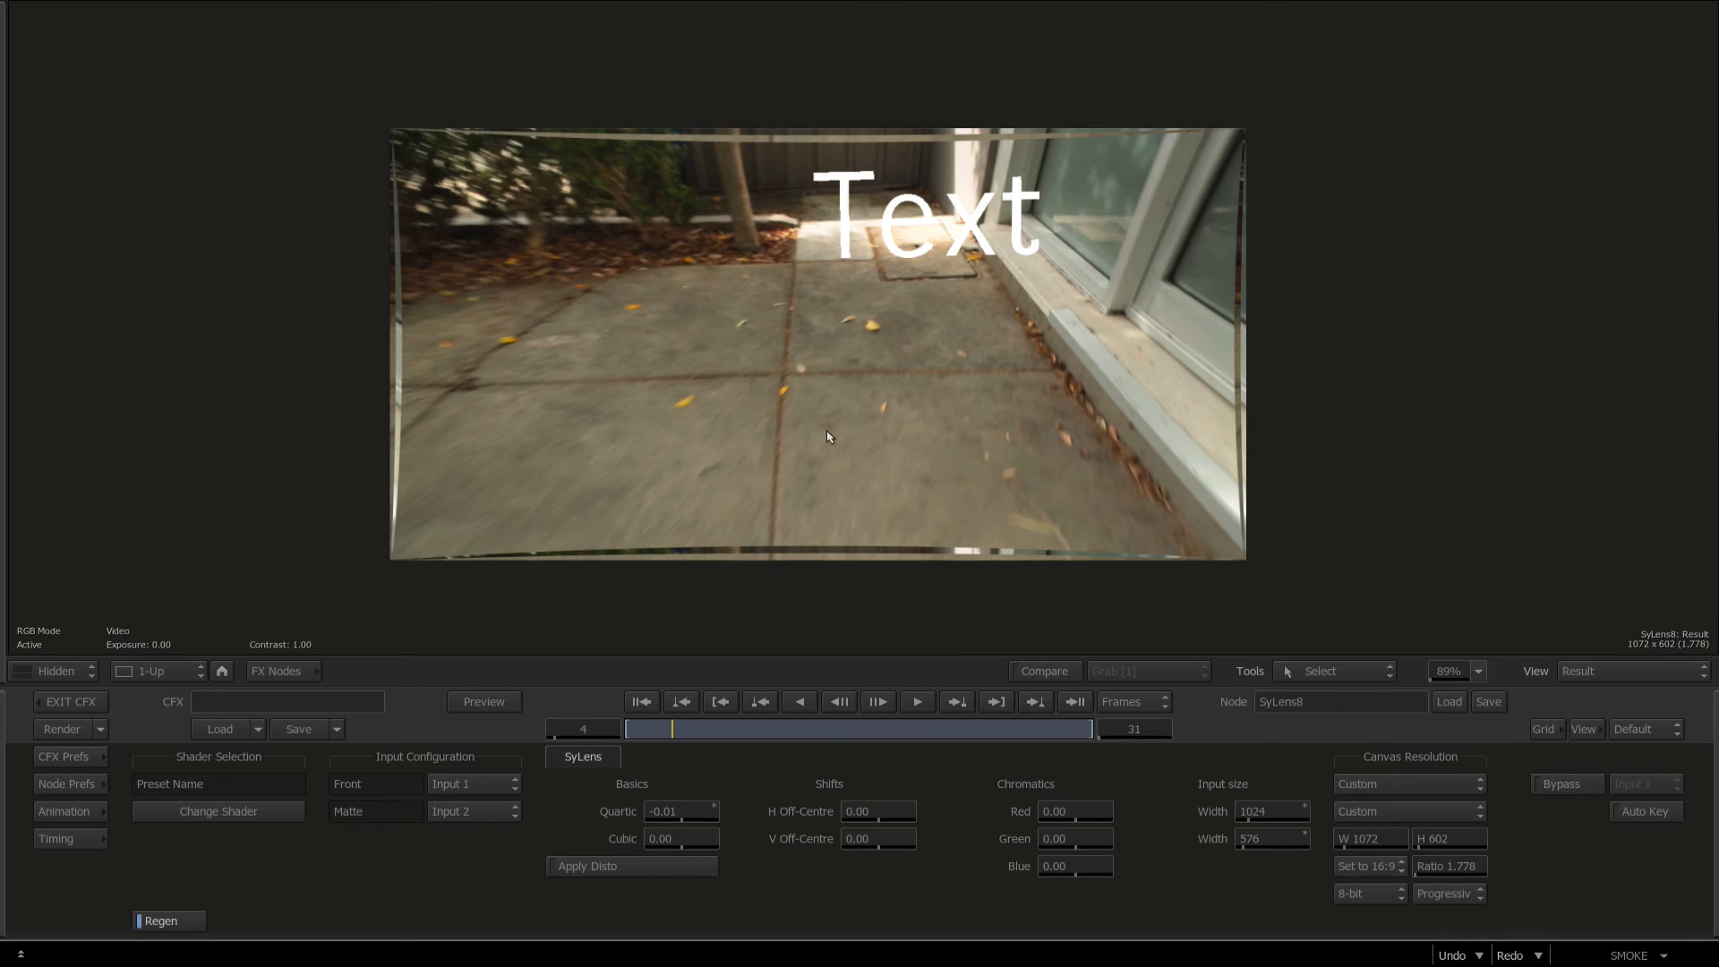
# Enlarge the result view and enable Apply Disto on the second SyLens node.
pyautogui.moveTo(718, 517); pyautogui.dragTo(740, 488)
pyautogui.moveTo(618, 557); pyautogui.dragTo(650, 557)
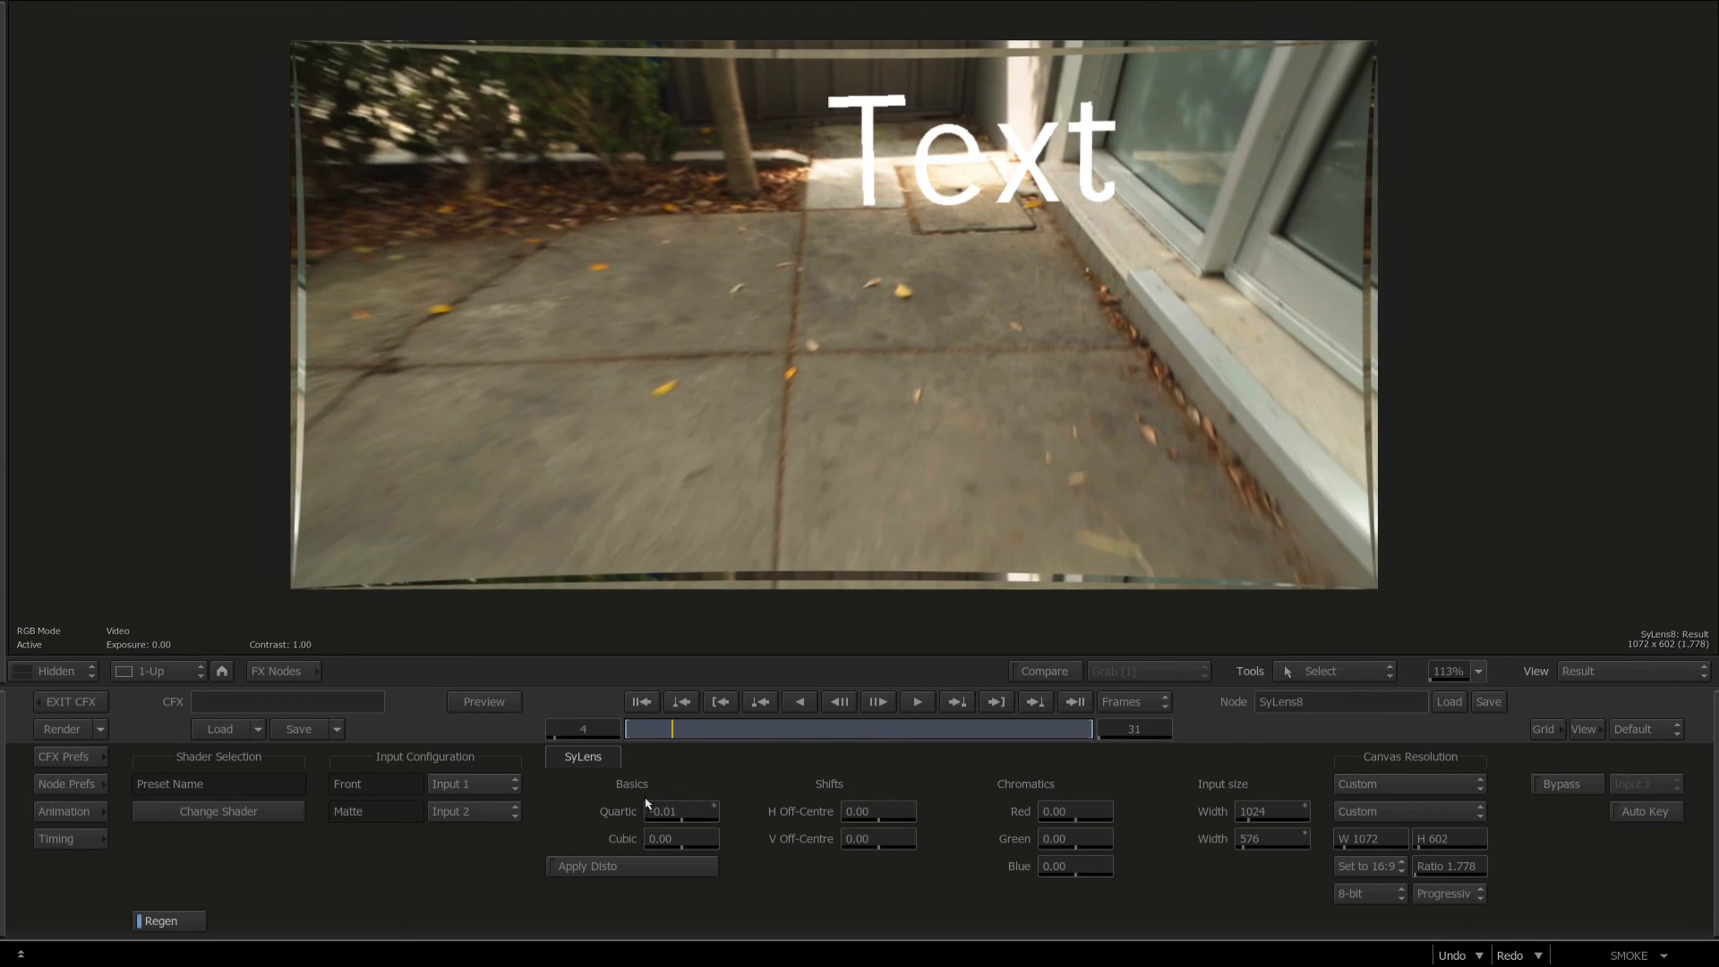
pyautogui.click(564, 868)
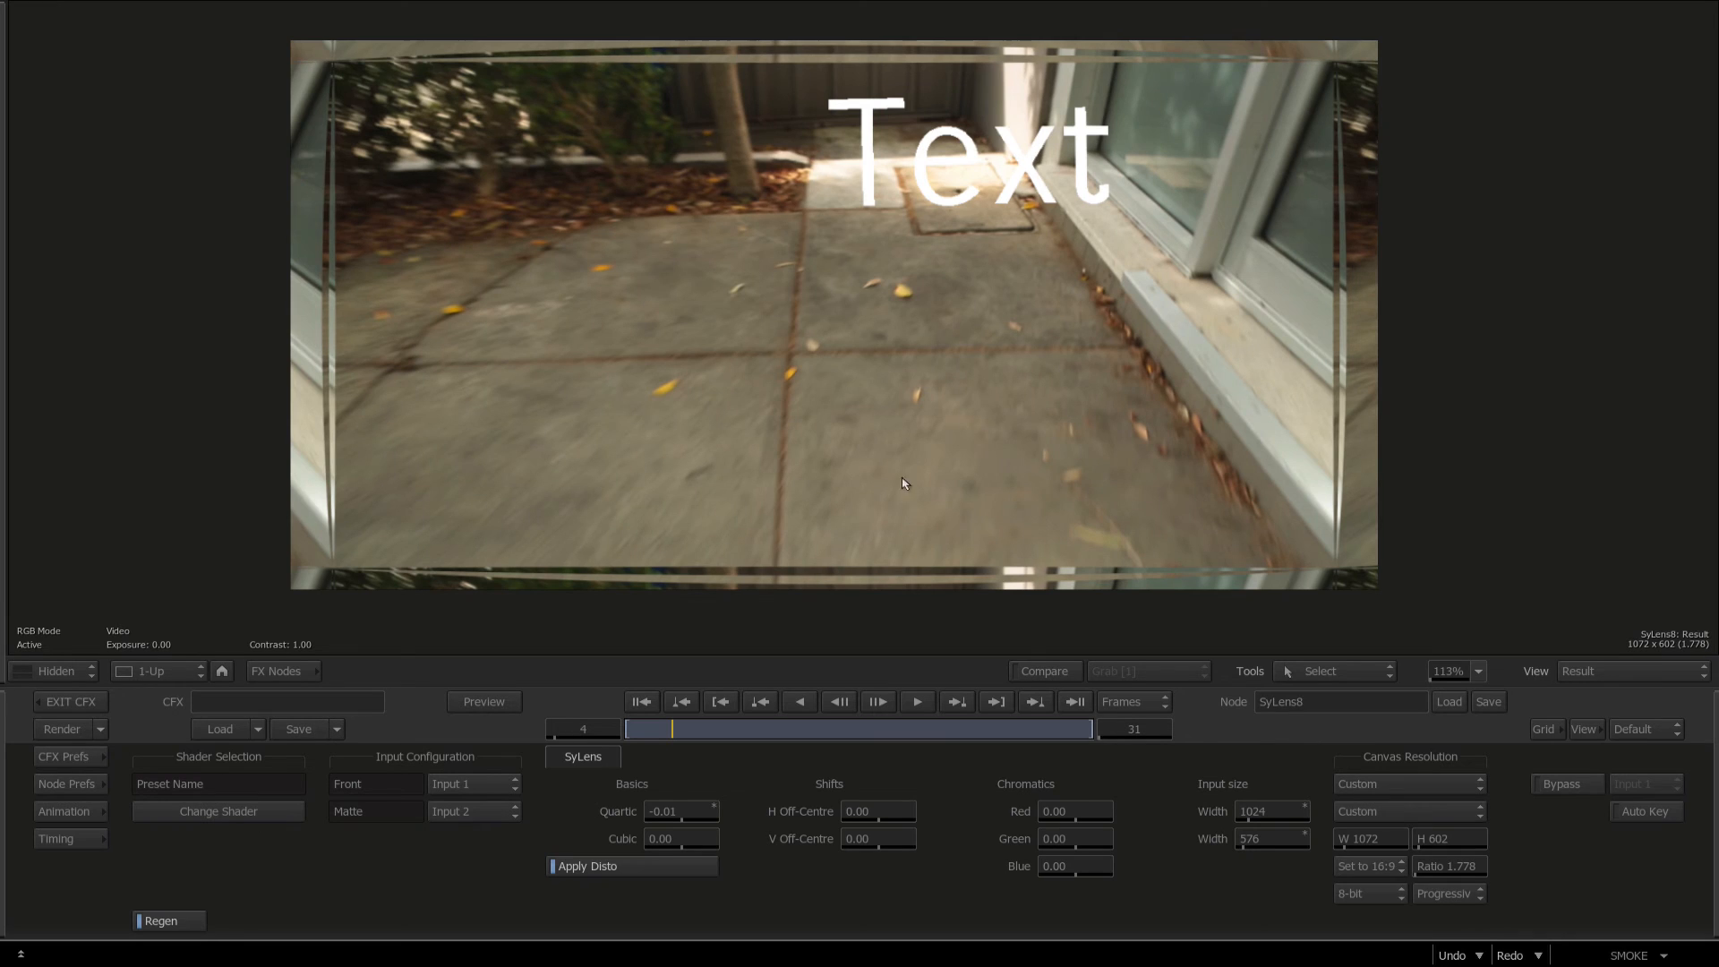
# Set the second SyLens node's input size to 1072 by 602.
pyautogui.click(1255, 811)
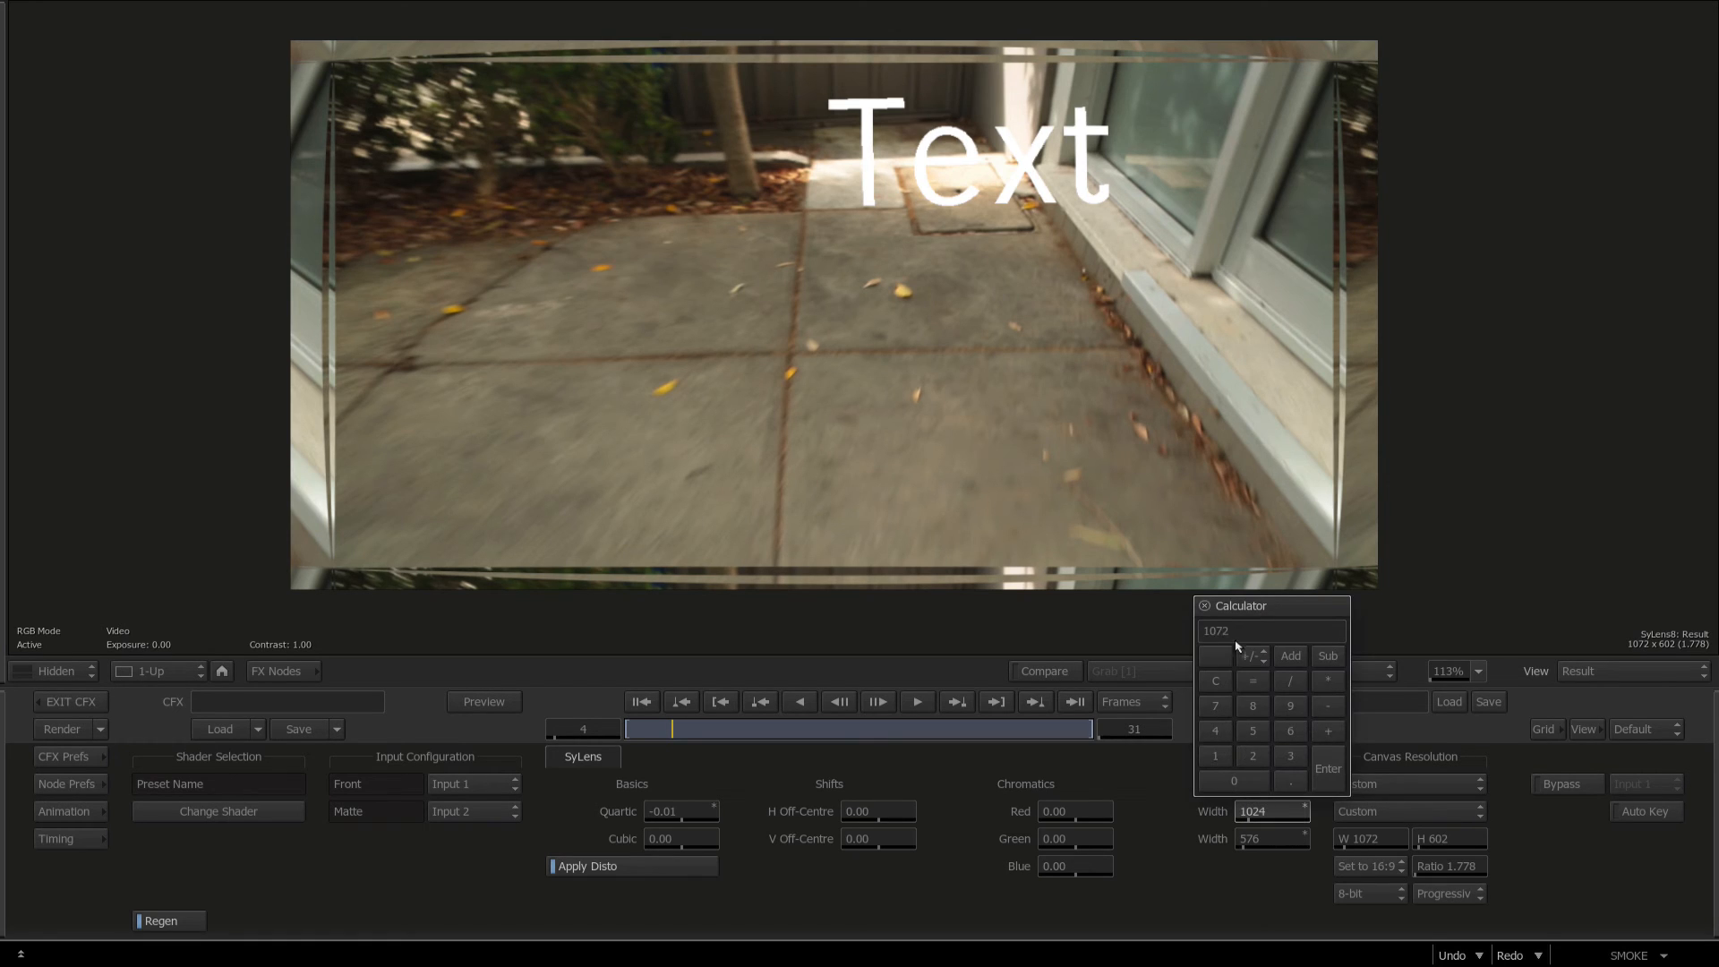
pyautogui.click(1327, 768)
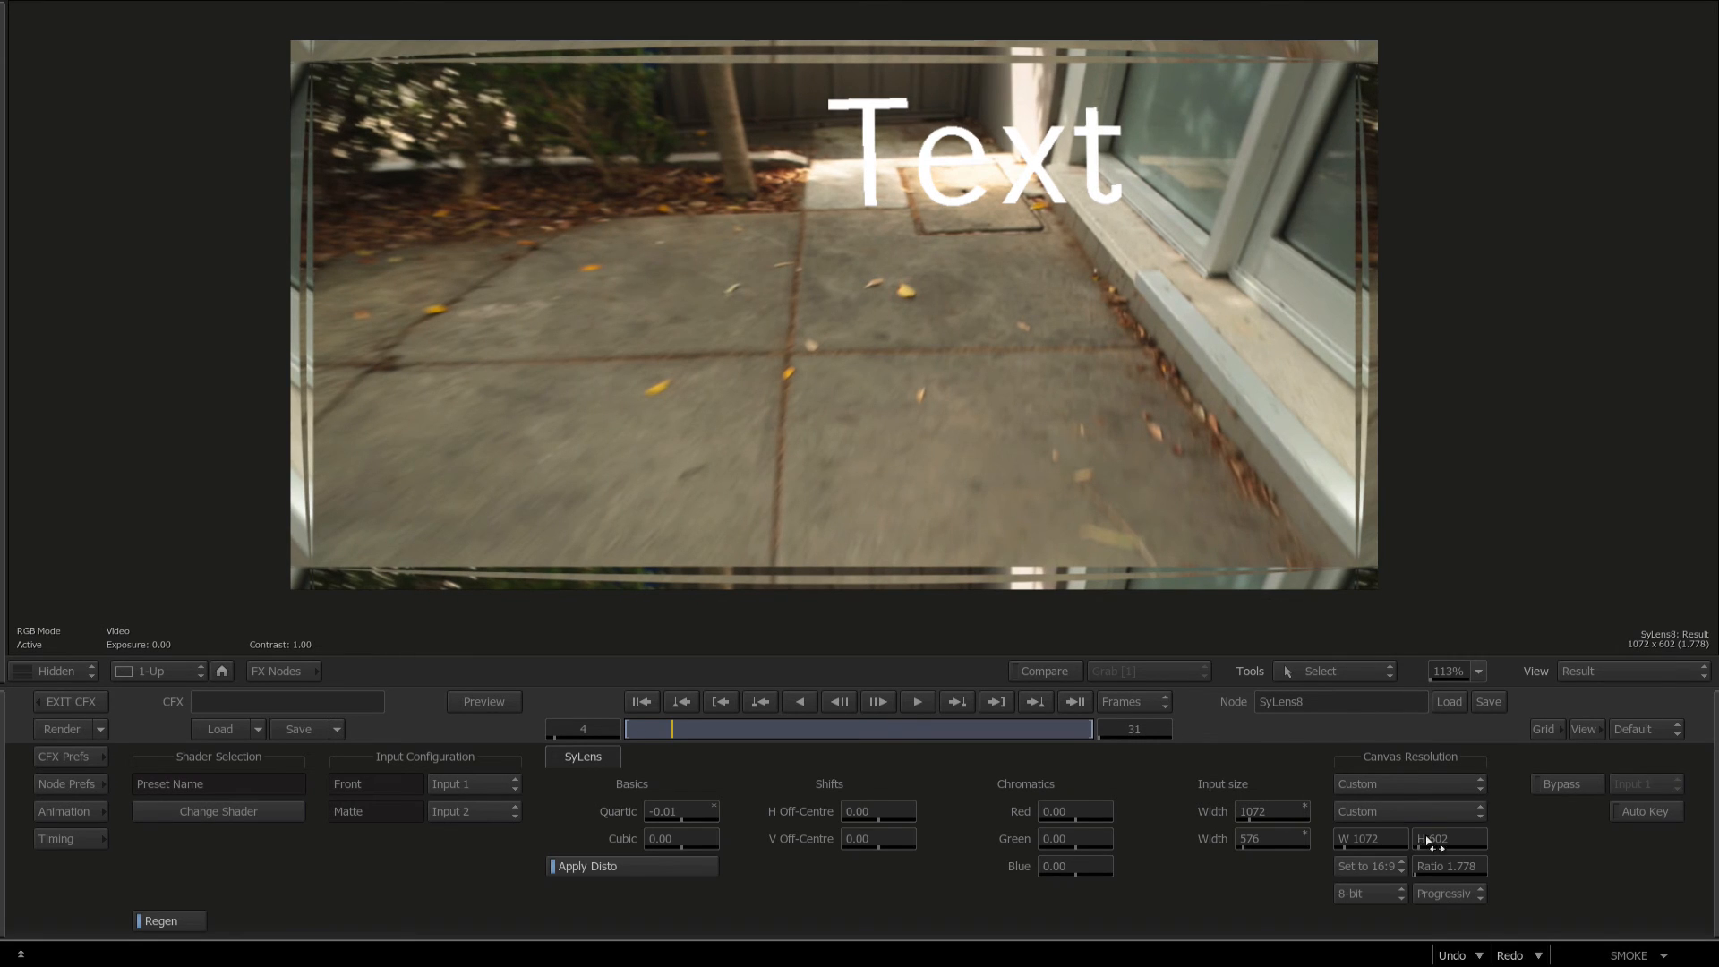
pyautogui.click(1279, 842)
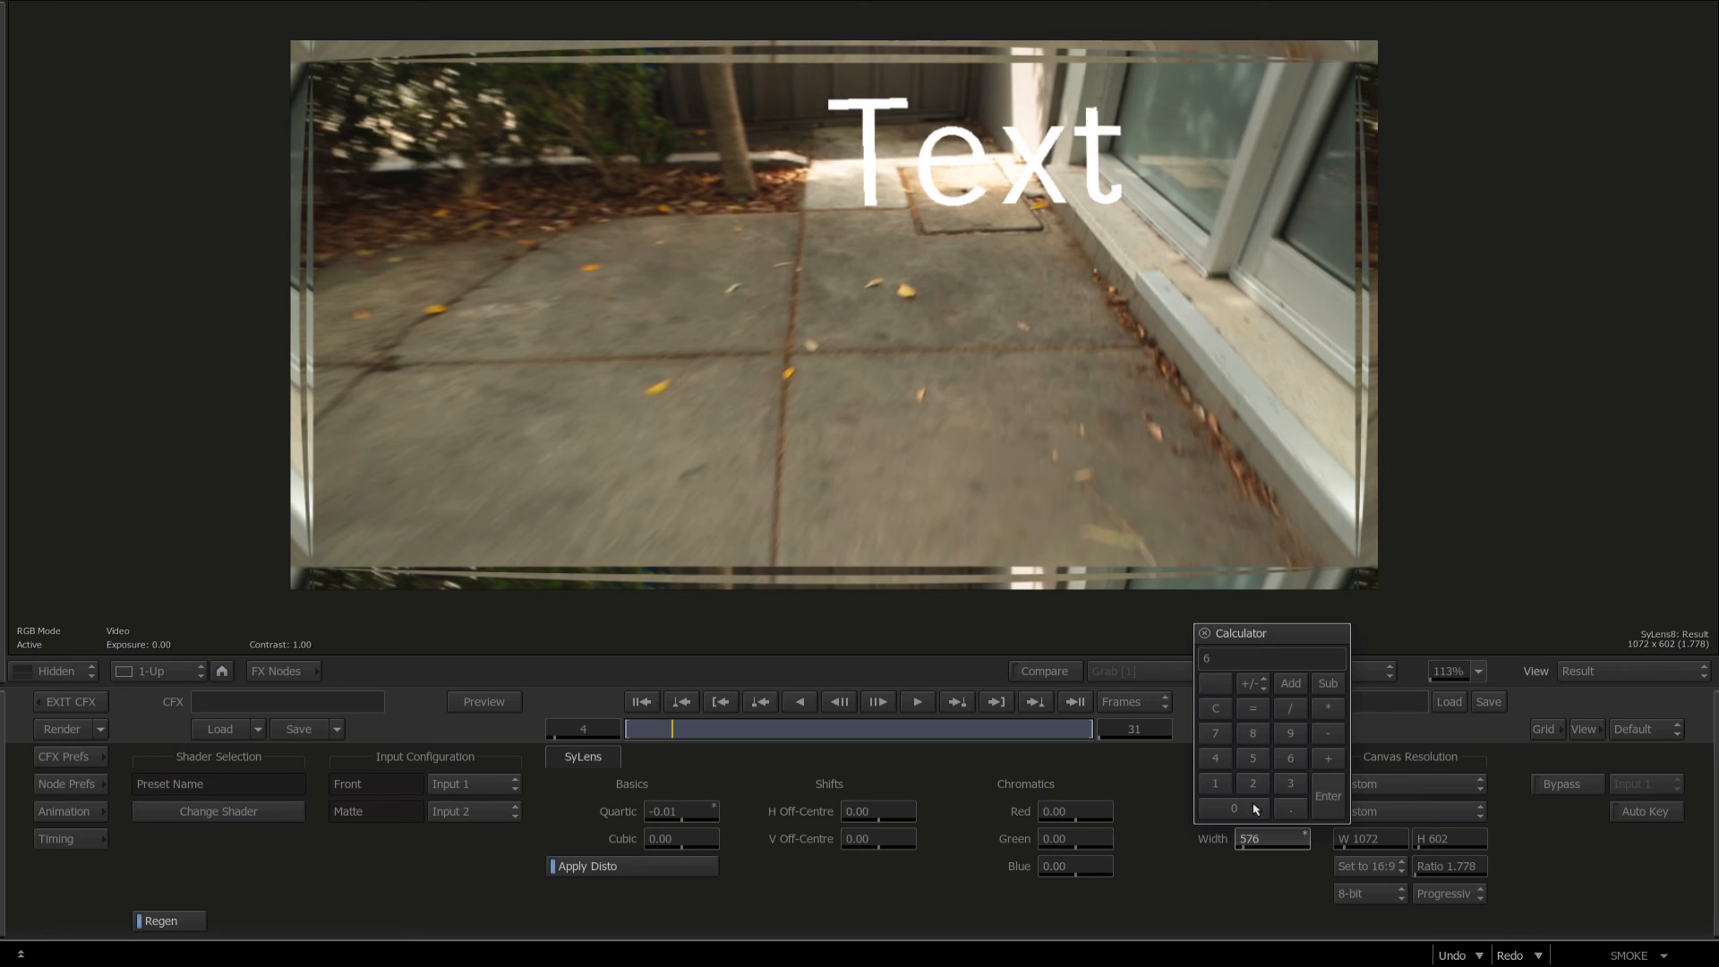
pyautogui.press('Return')
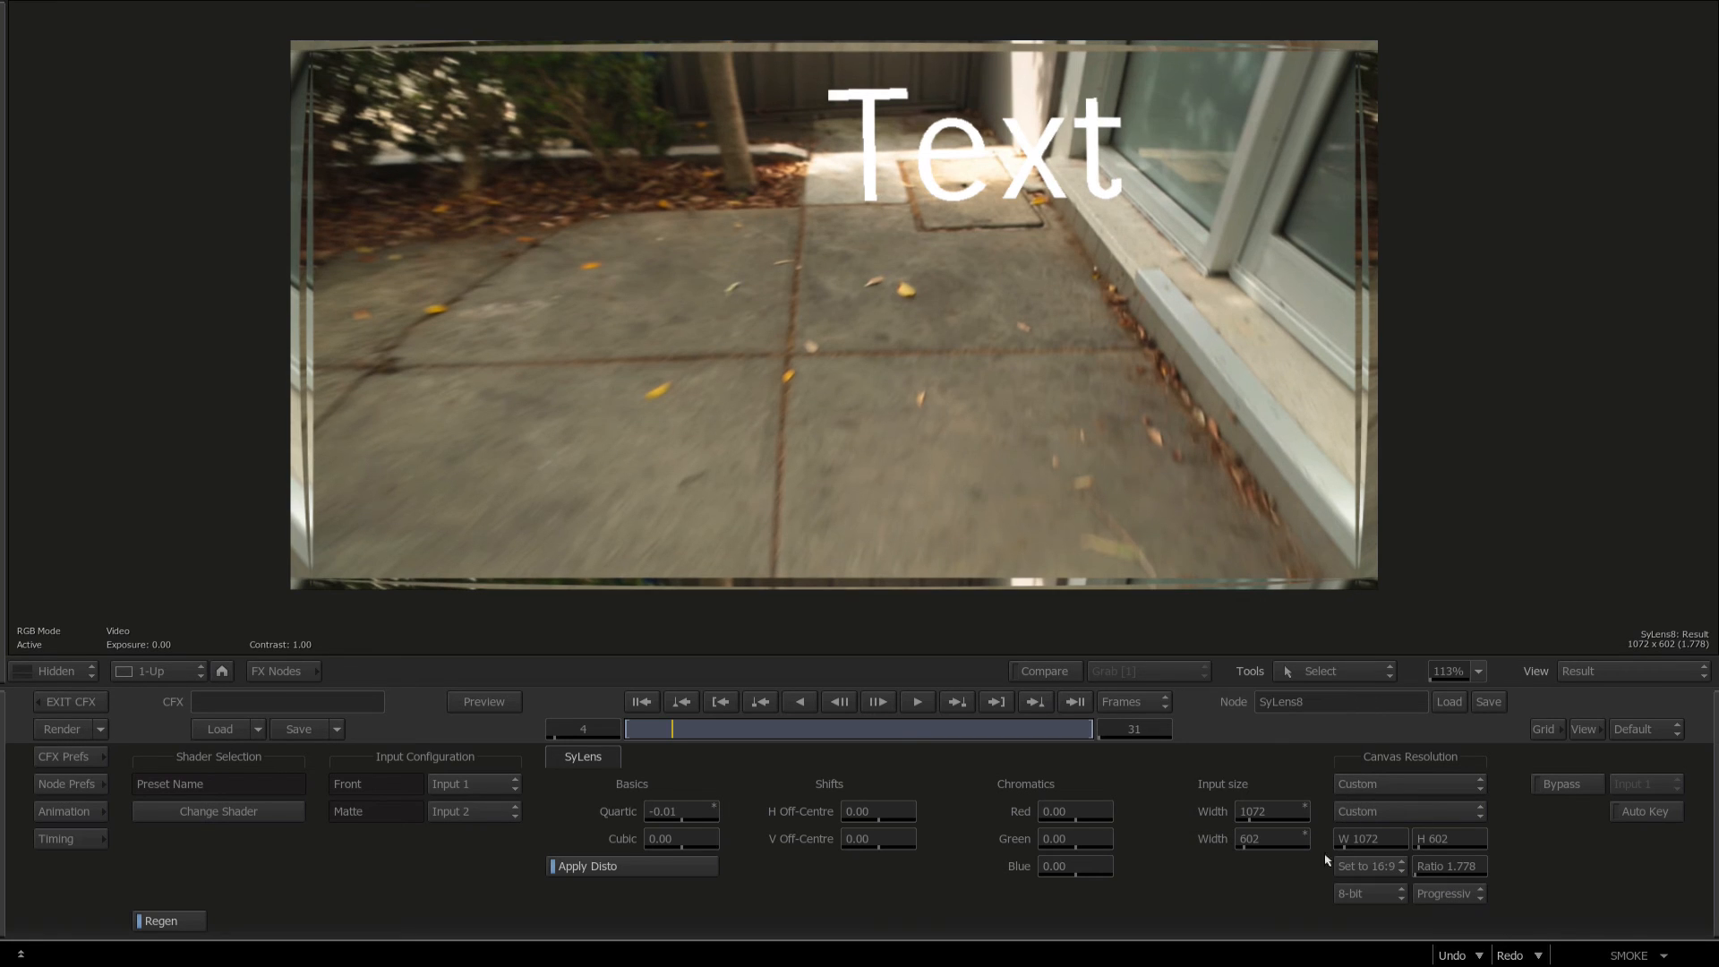
# Set the second SyLens node's canvas resolution to 1024 by 576 and scrub the whole timeline to check the redistorted result.
pyautogui.click(1368, 841)
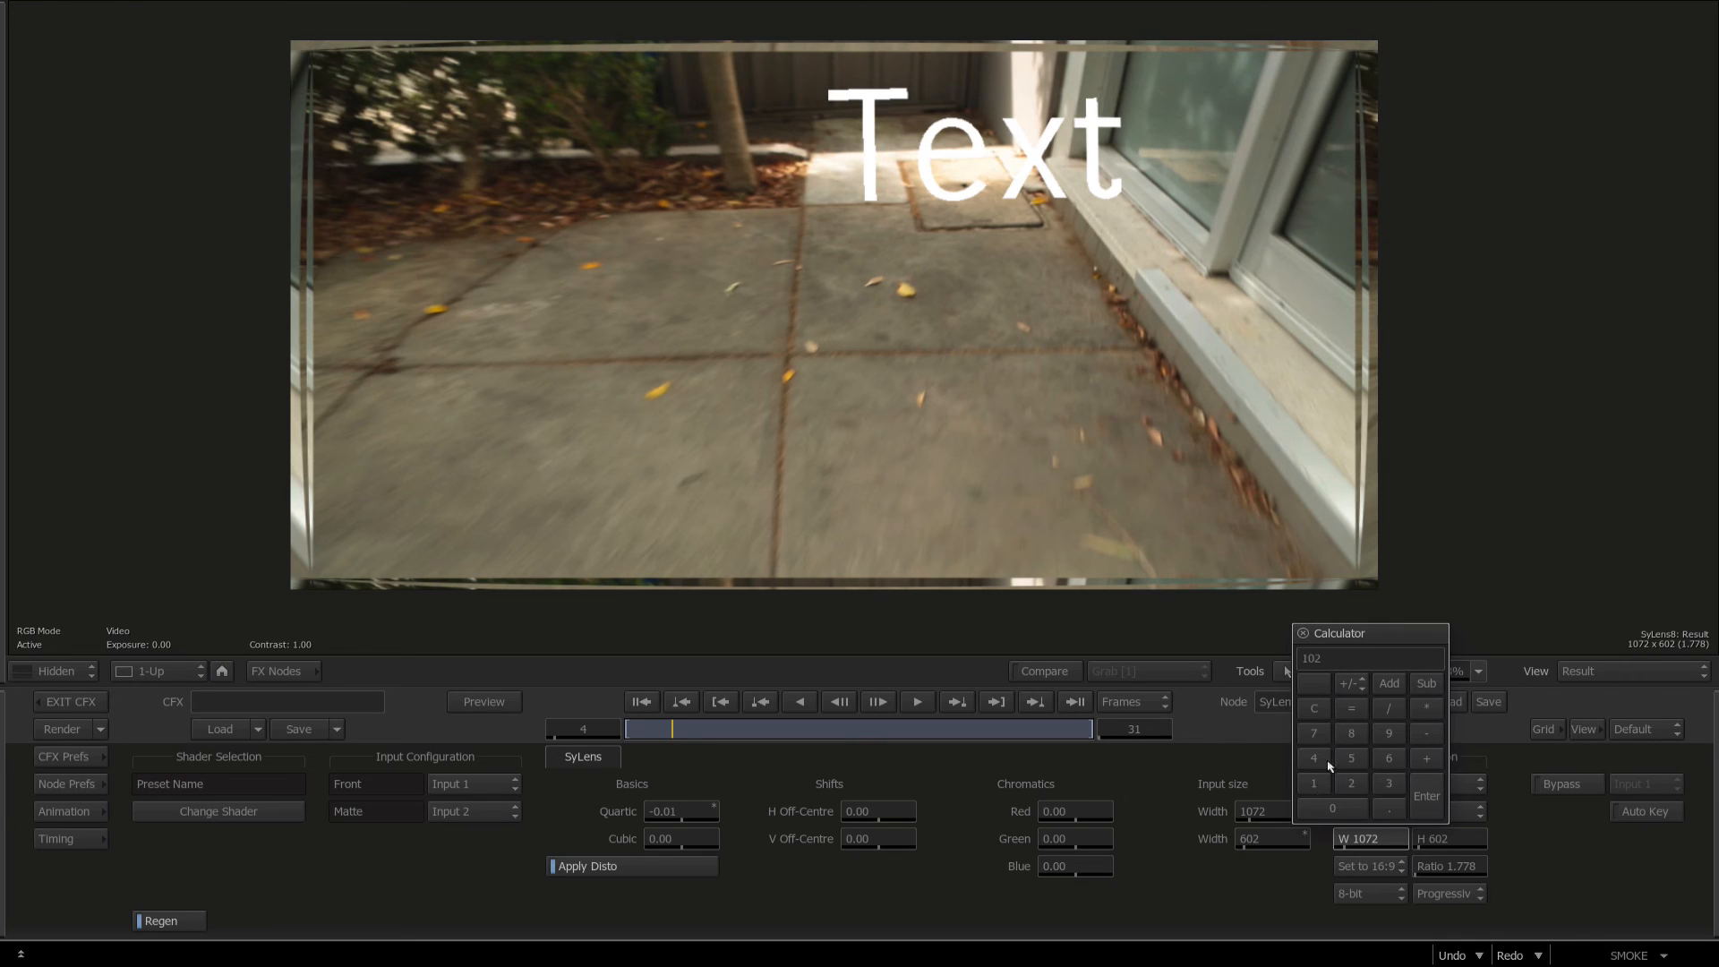
pyautogui.write('1024')
pyautogui.press('Return')
pyautogui.click(1433, 838)
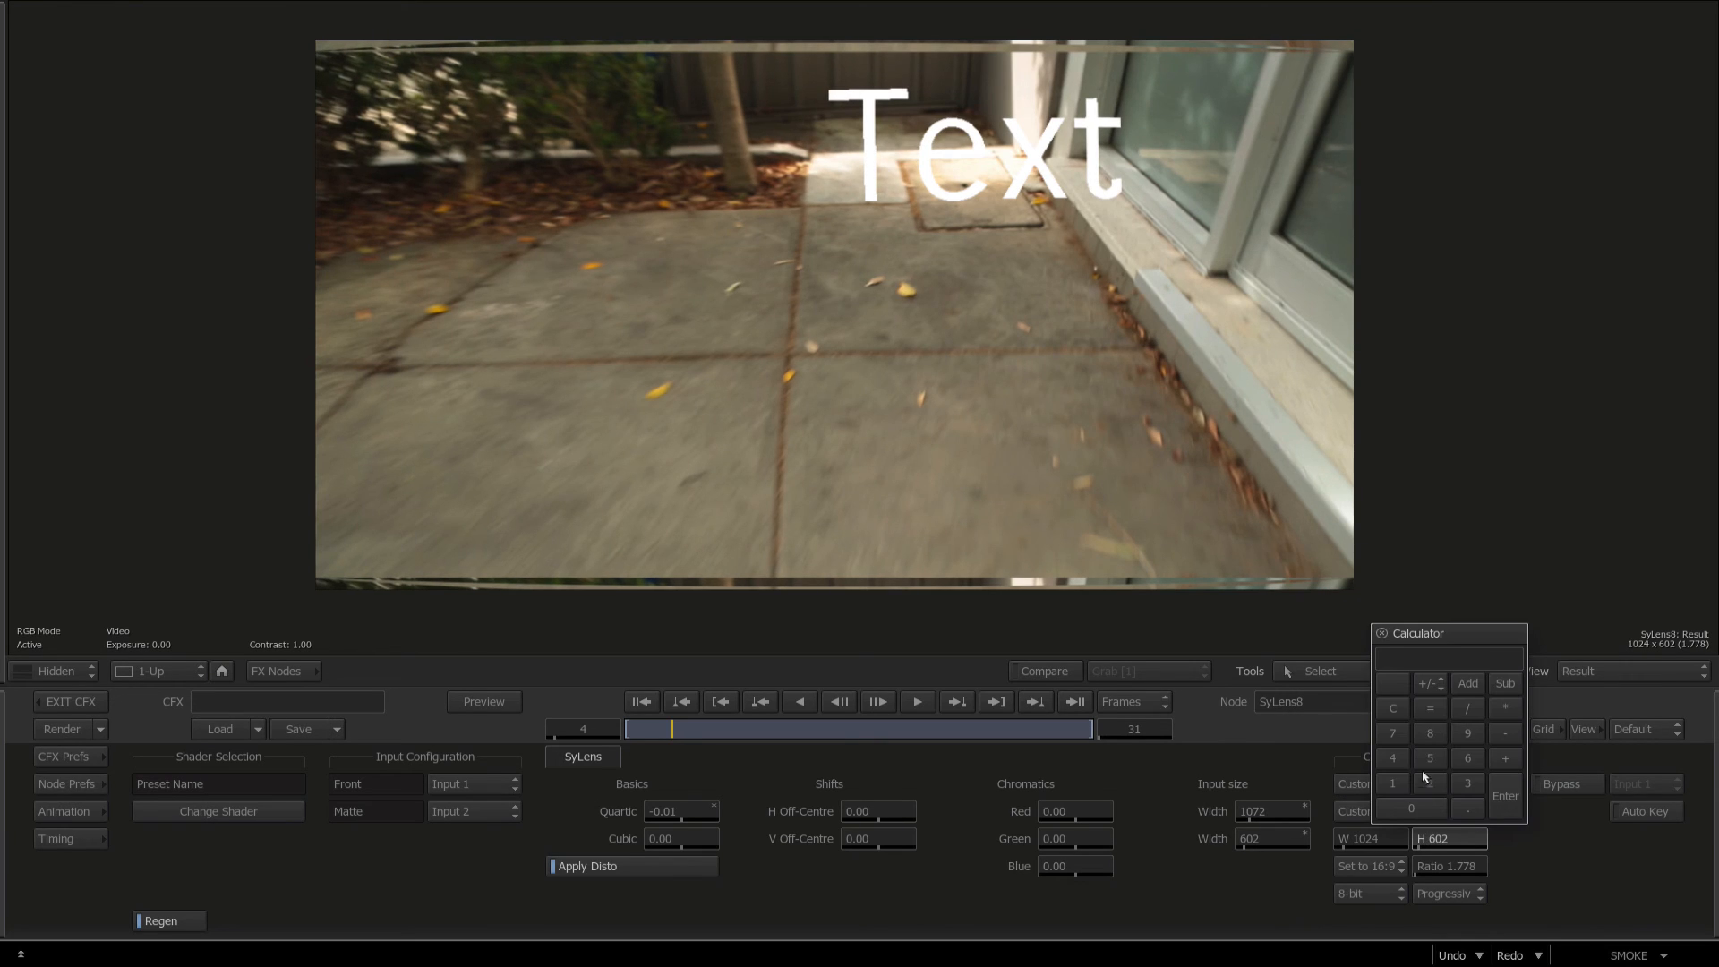
pyautogui.press('Return')
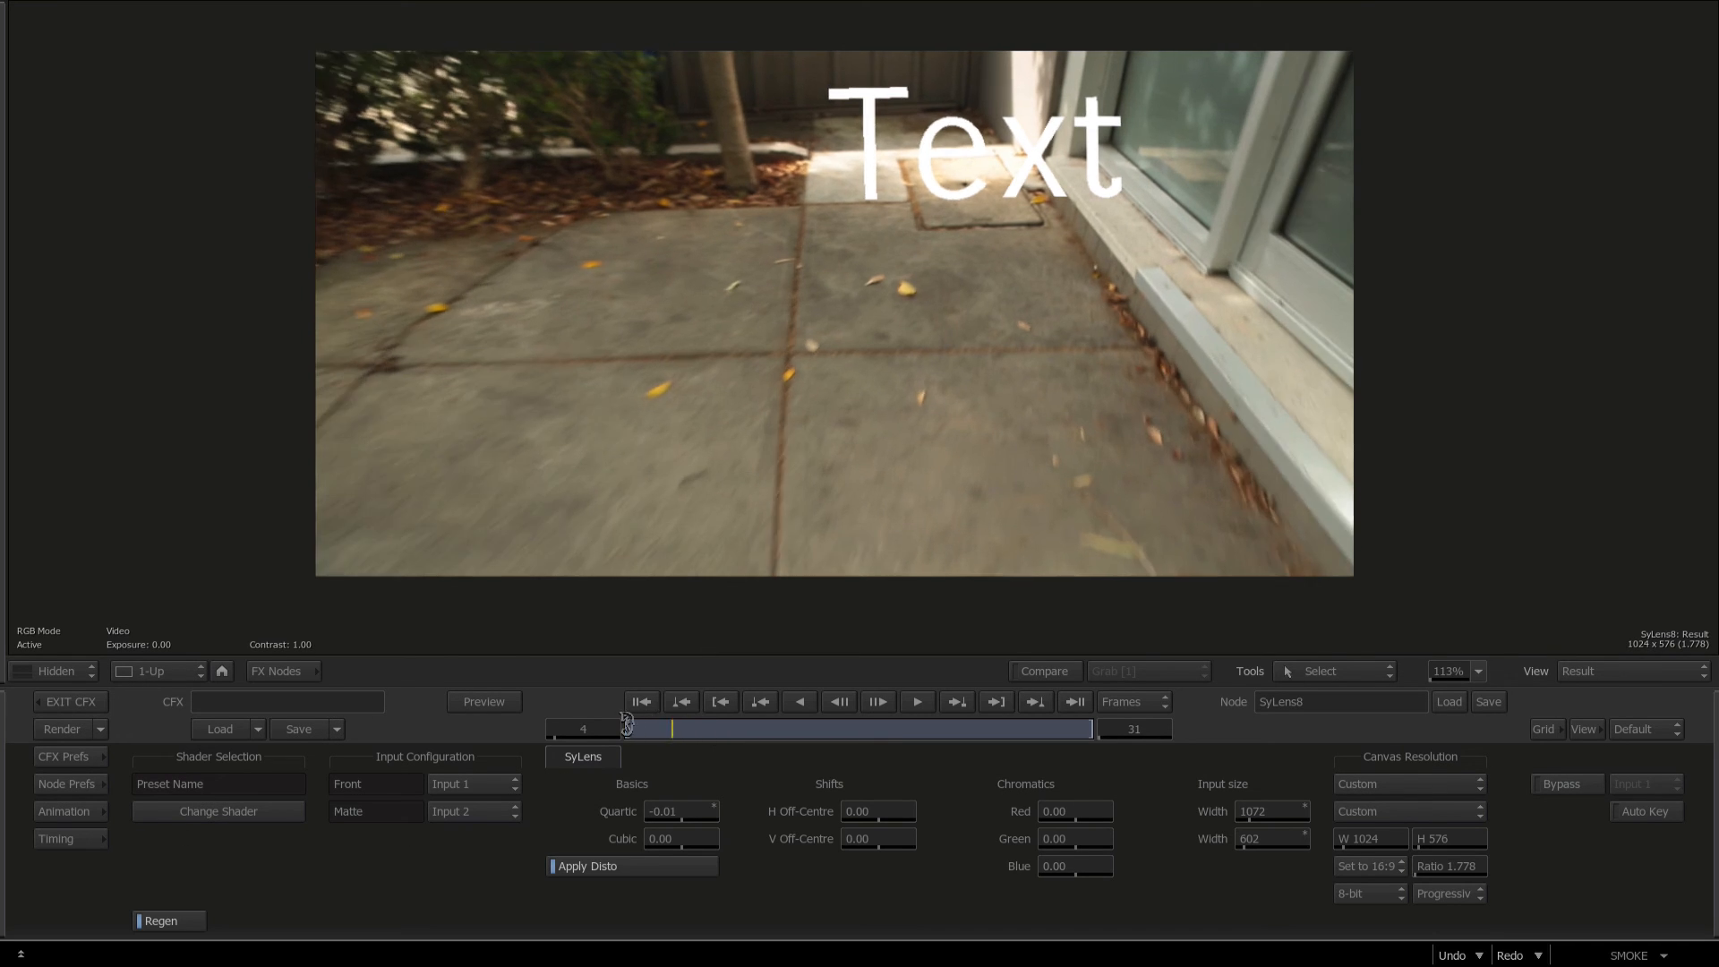
pyautogui.moveTo(626, 727); pyautogui.dragTo(1093, 724)
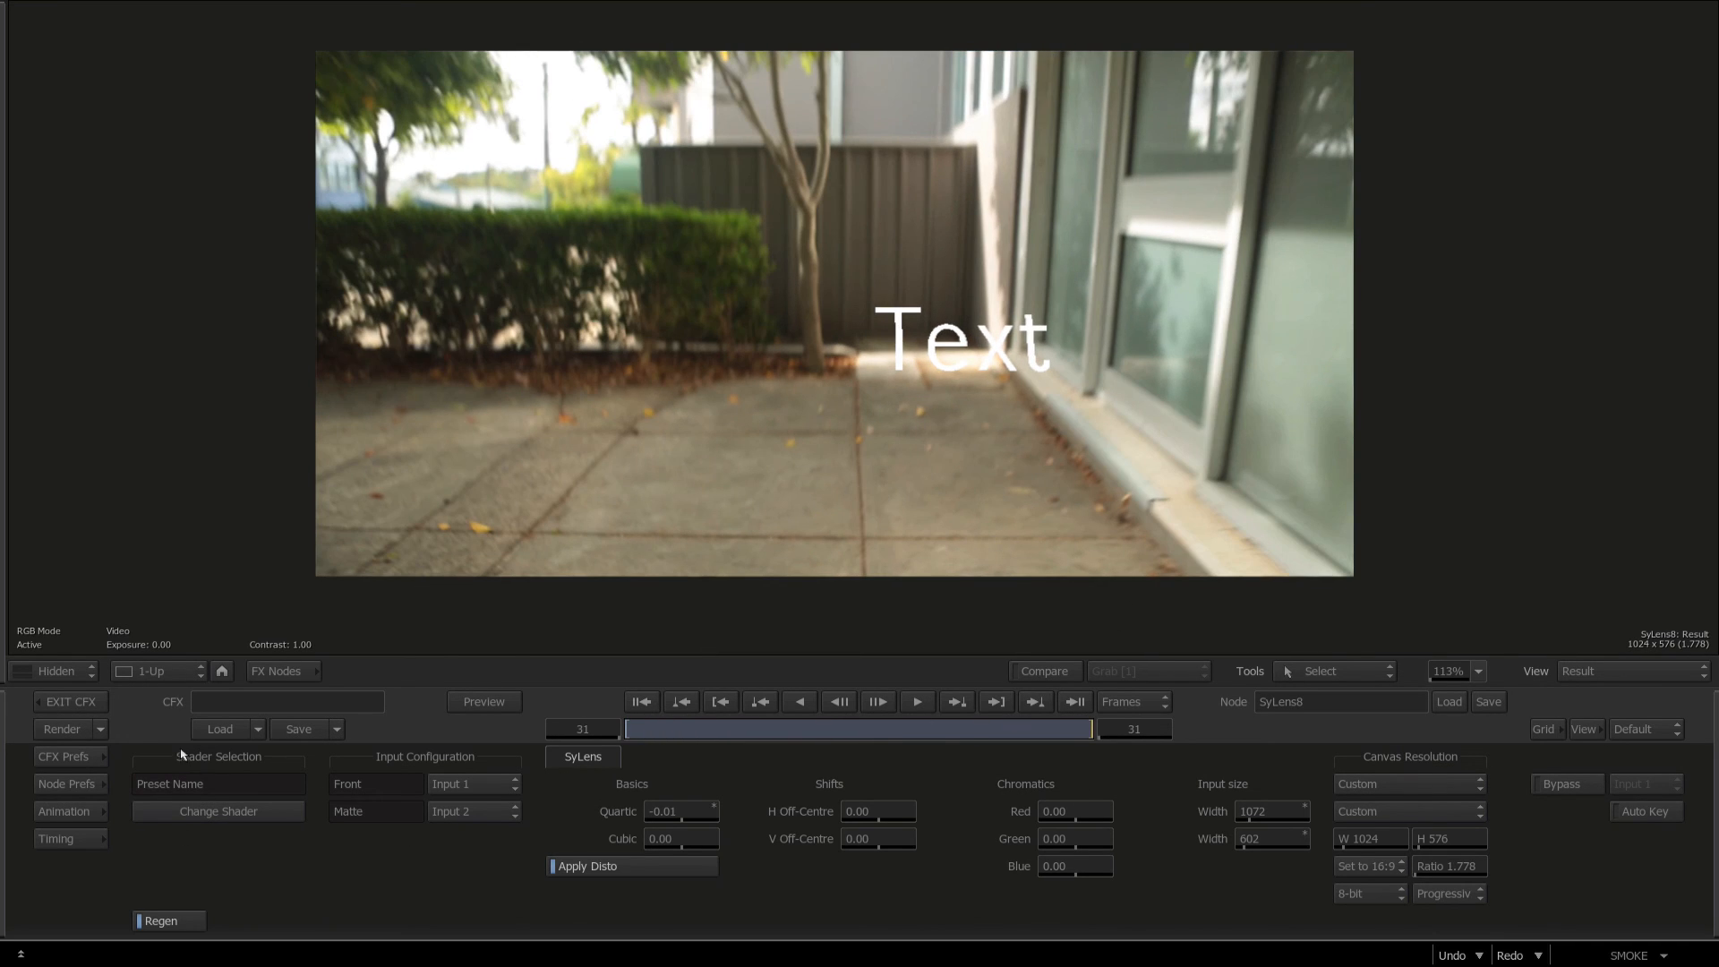
# Add a Difference Matte node comparing the redistorted SyLens result with the original clip, and inspect its result from the first frame.
pyautogui.press('Escape')
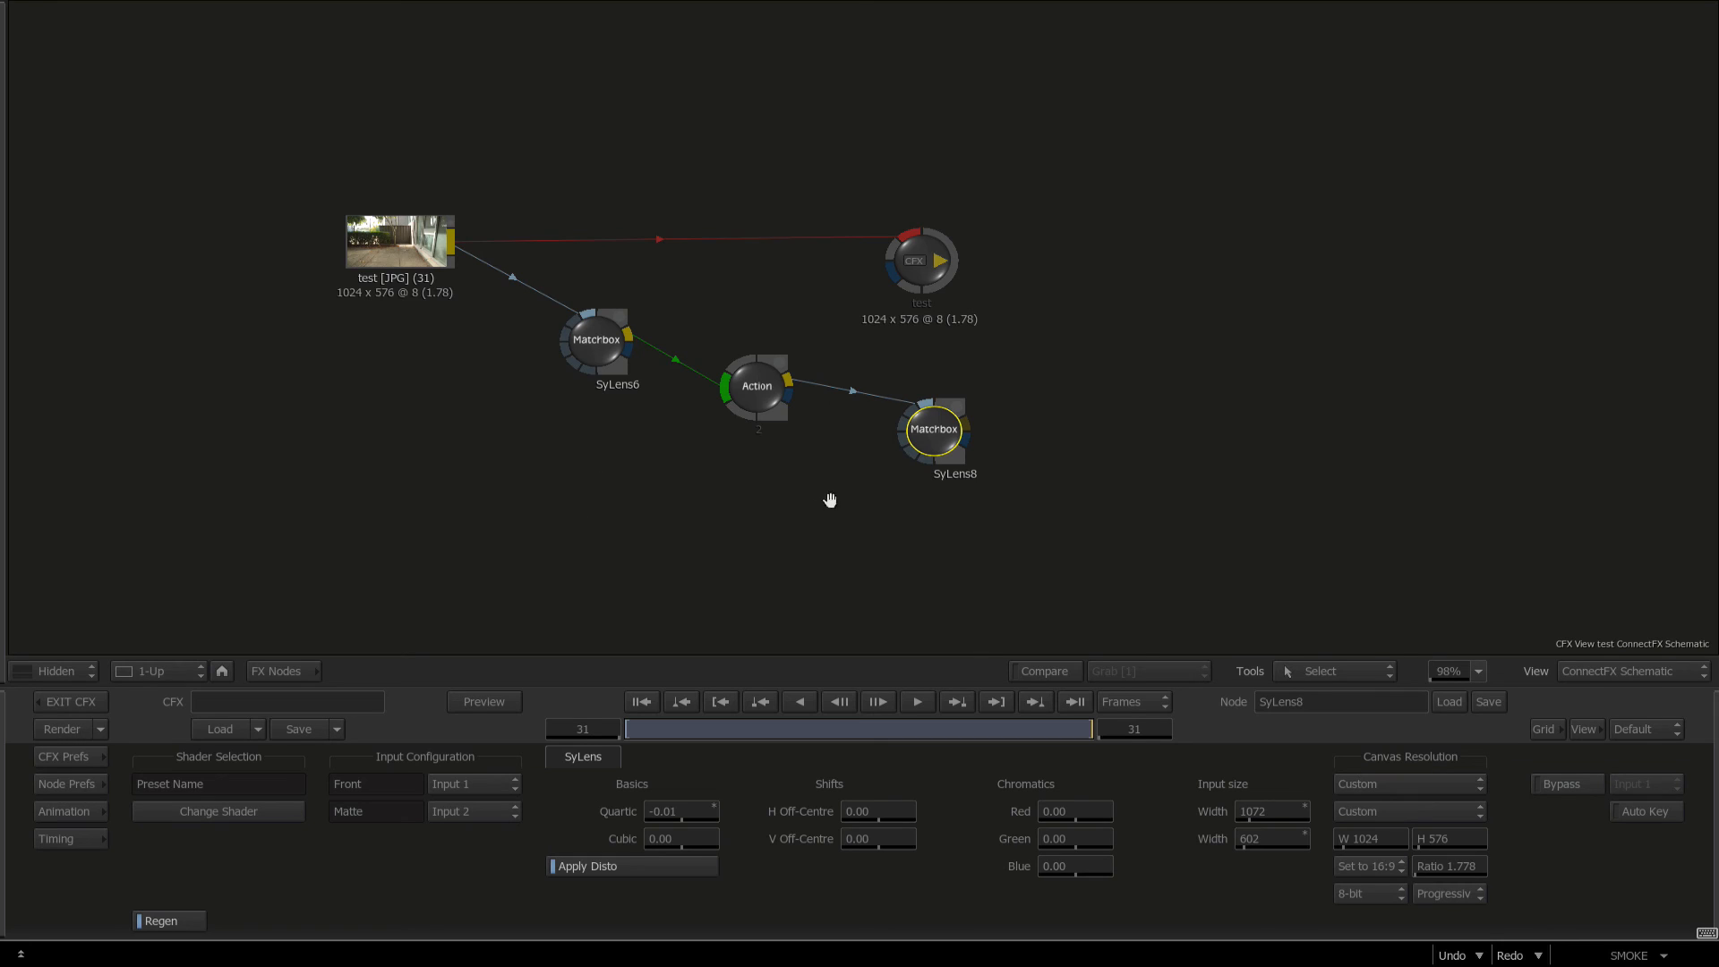
pyautogui.moveTo(830, 499); pyautogui.dragTo(784, 480)
pyautogui.moveTo(877, 241); pyautogui.dragTo(965, 248)
pyautogui.click(262, 677)
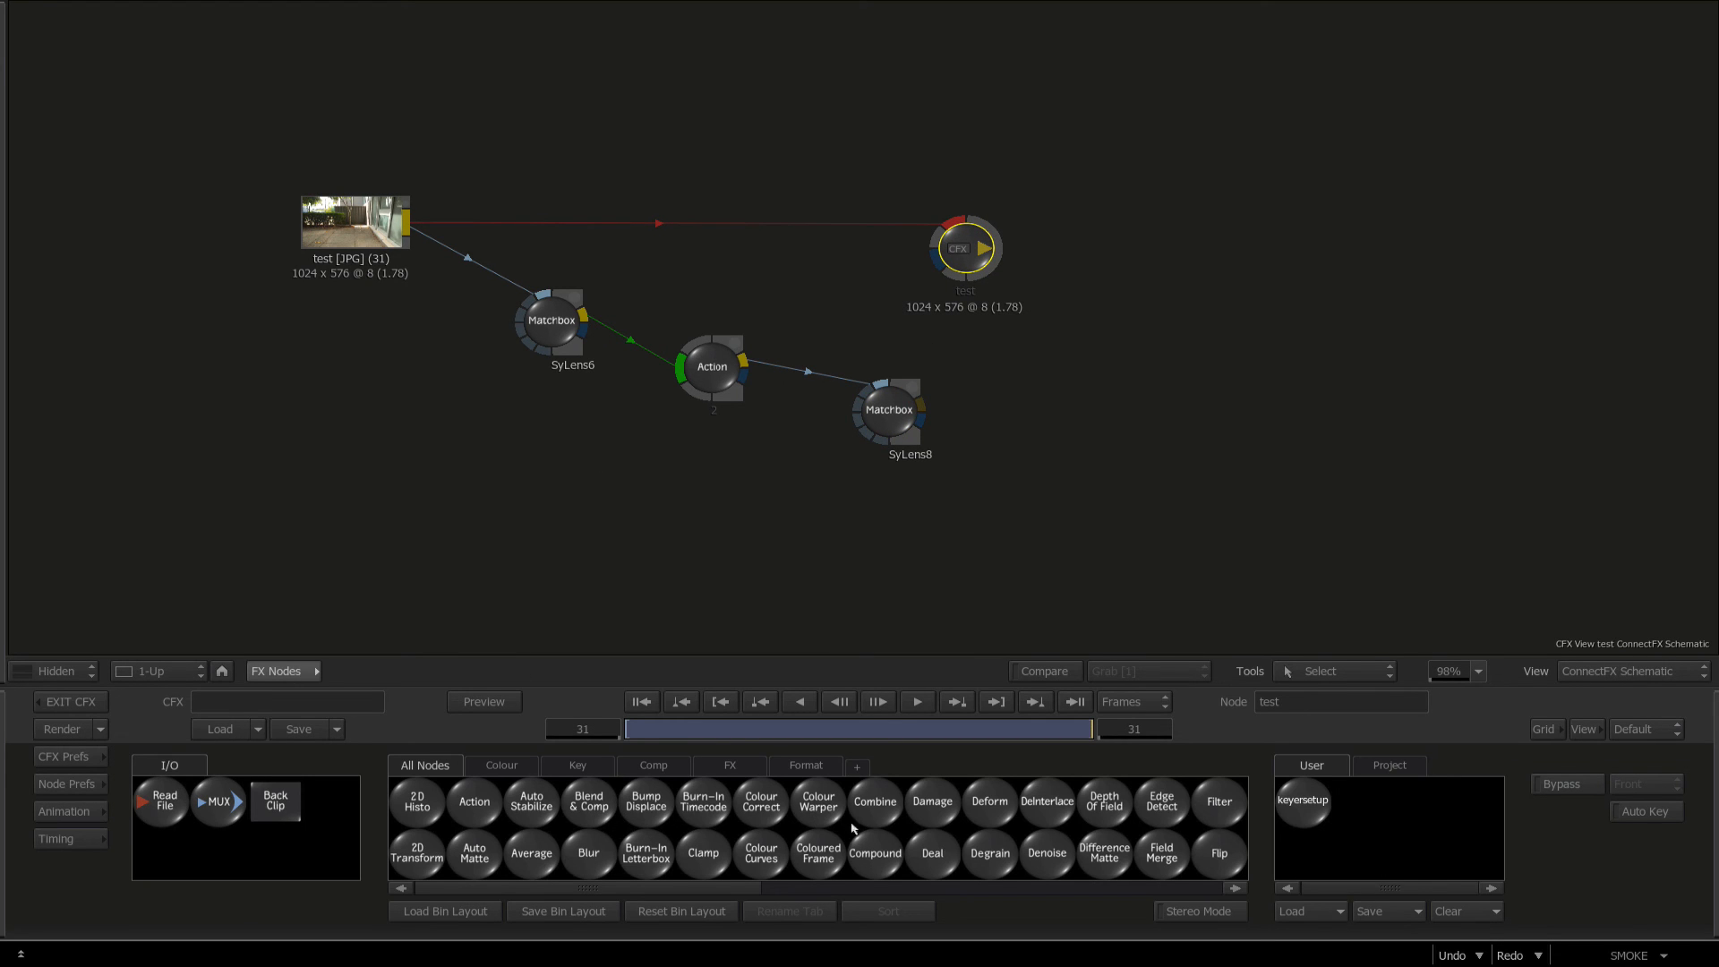
pyautogui.press('d')
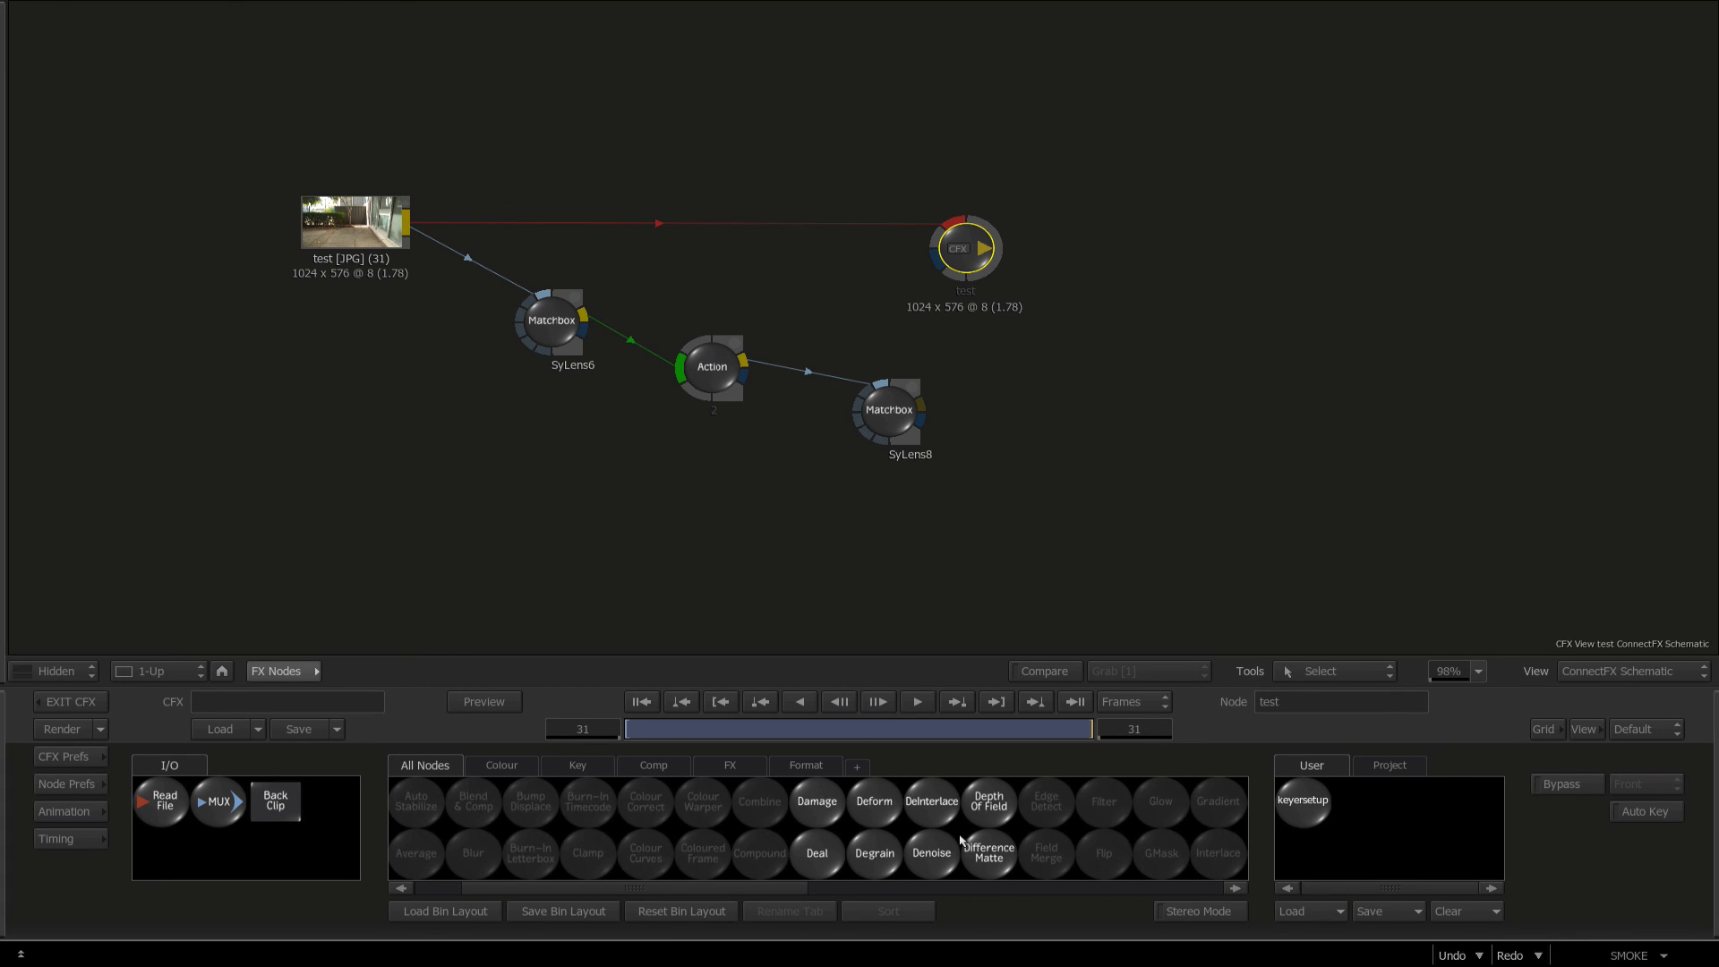
pyautogui.moveTo(976, 848); pyautogui.dragTo(1109, 408)
pyautogui.press('F4')
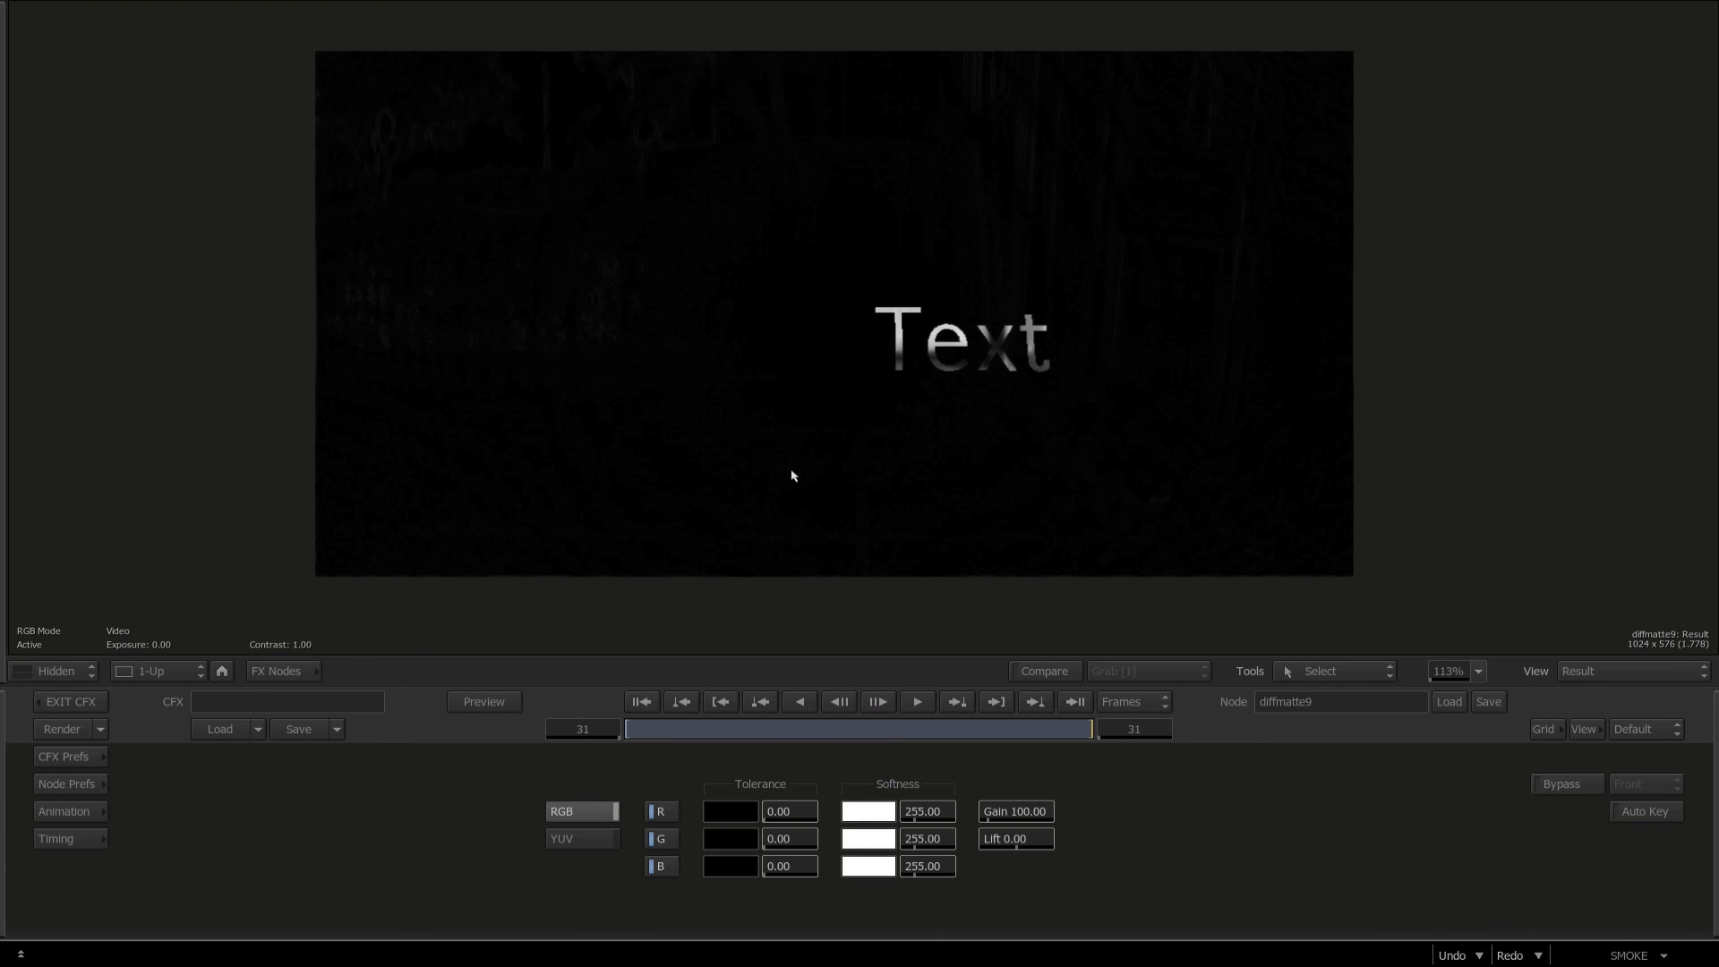
pyautogui.click(638, 701)
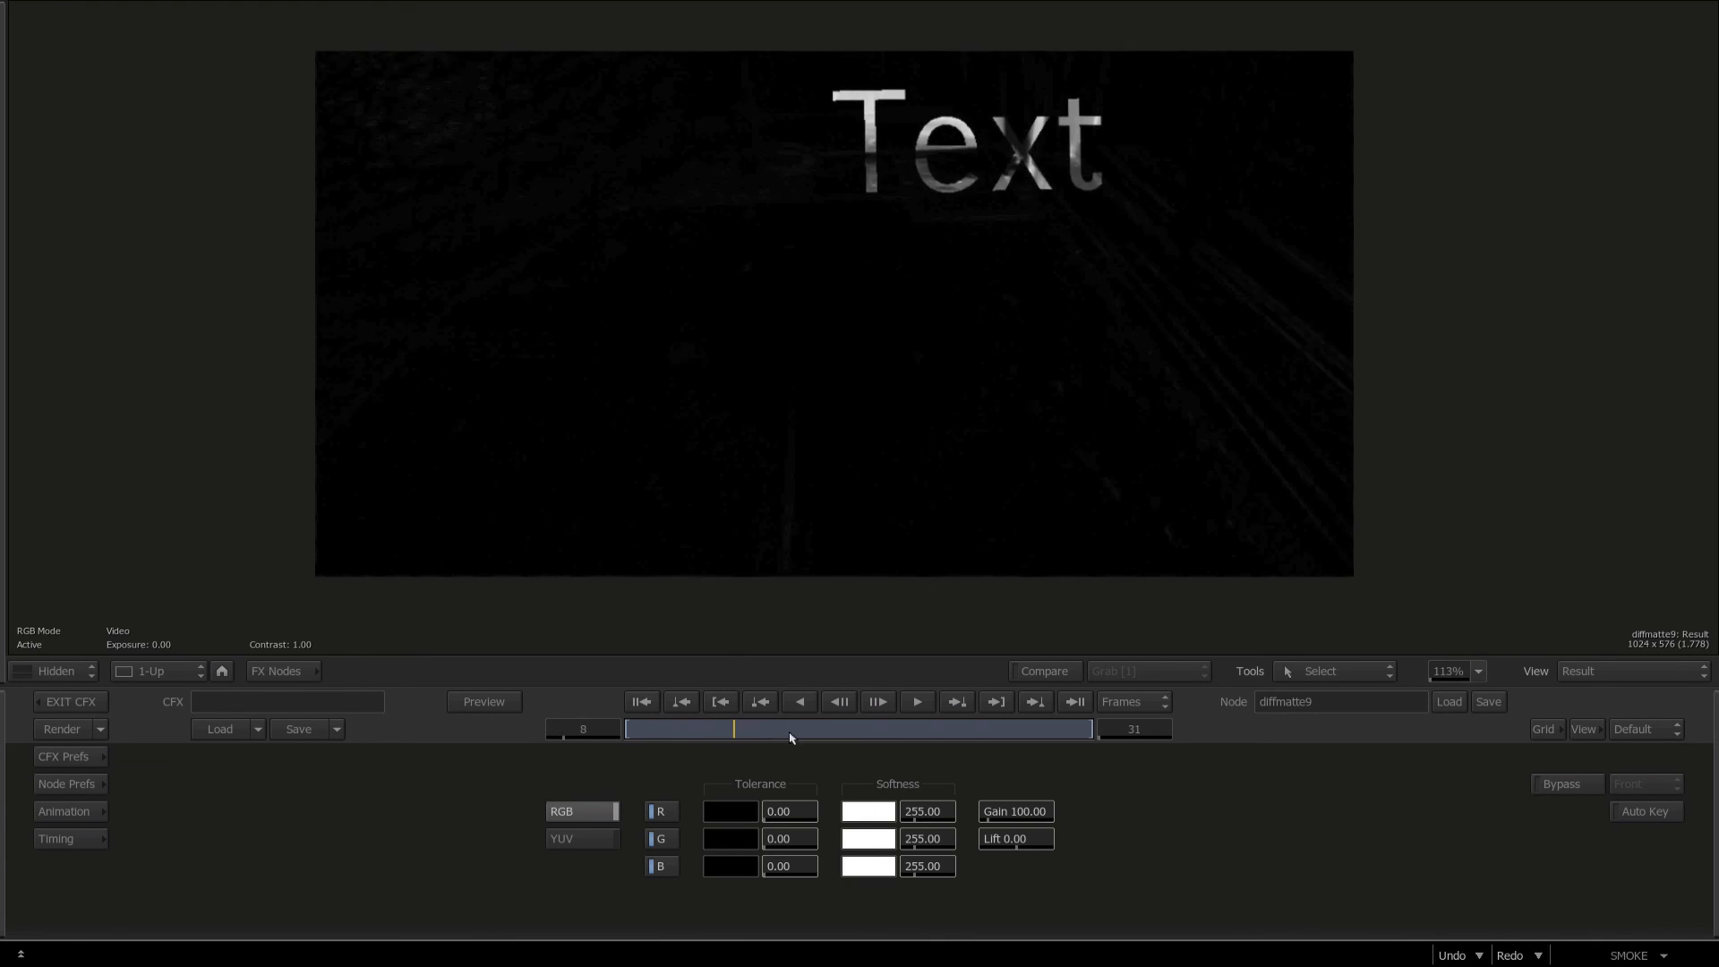